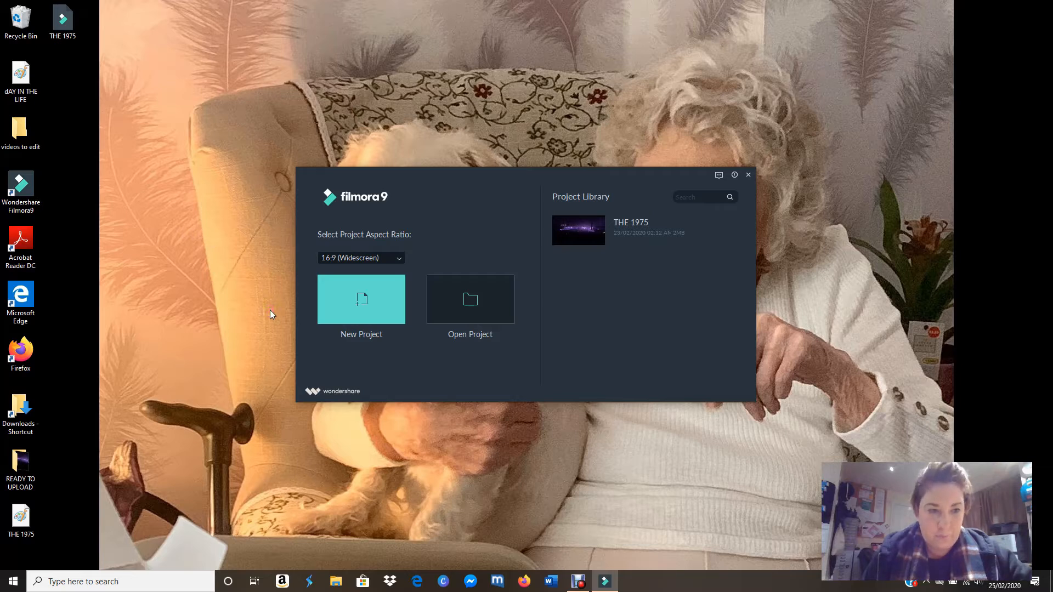
# Step: Create a new project with the 16:9 (Widescreen) aspect ratio
pyautogui.click(391, 264)
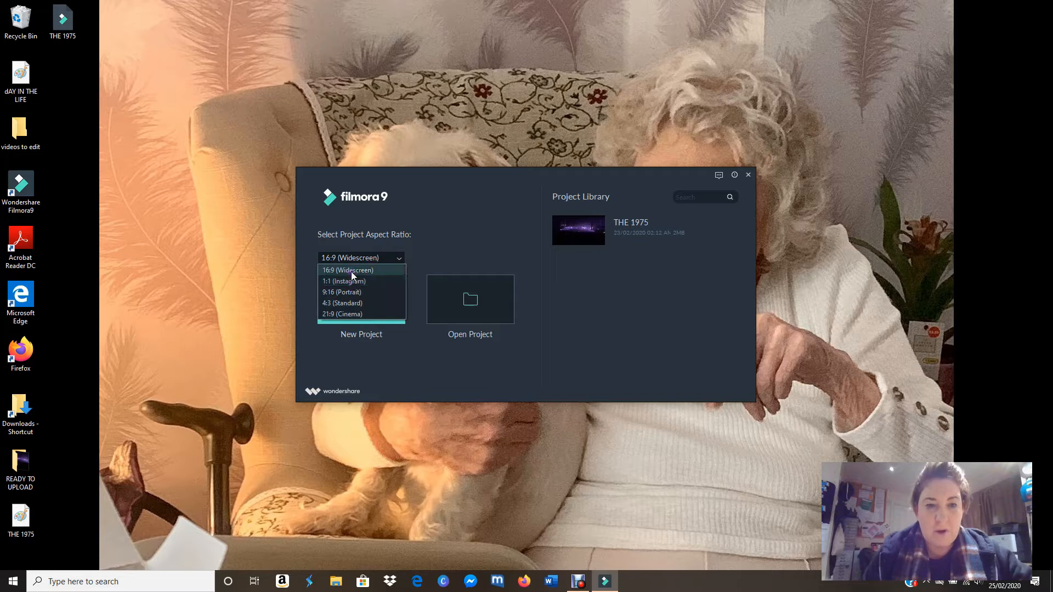
pyautogui.click(358, 272)
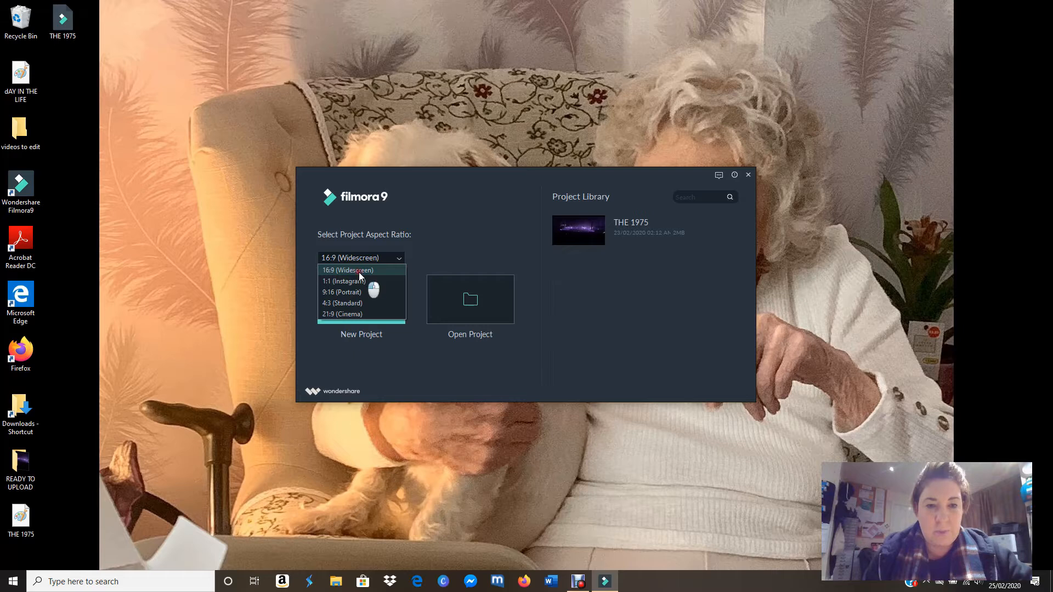
pyautogui.click(359, 273)
pyautogui.click(371, 317)
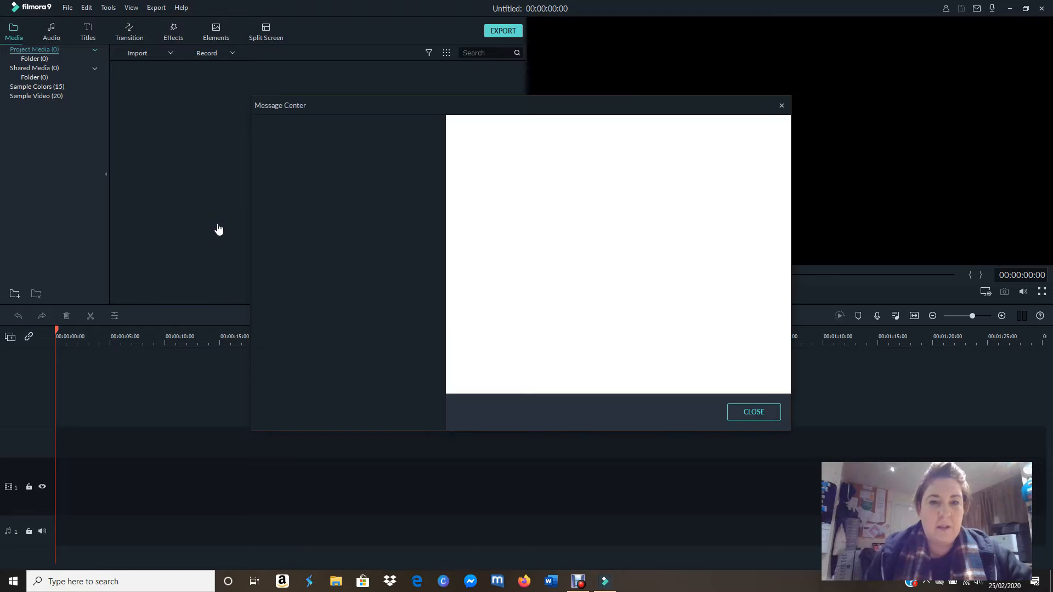
# Step: Dismiss the Message Center announcements to reach the empty project
pyautogui.click(210, 227)
pyautogui.click(386, 209)
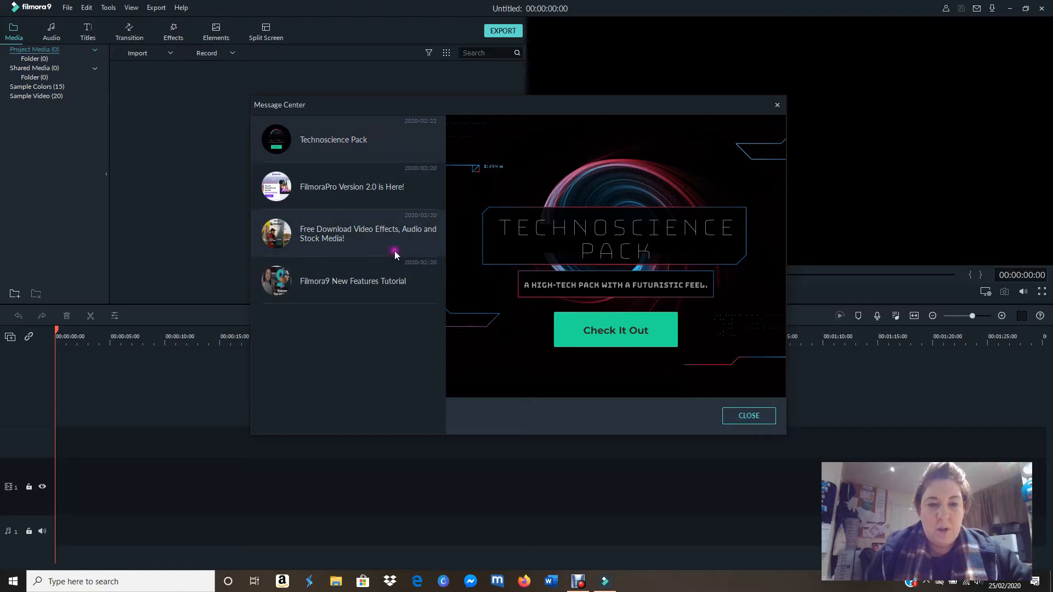
pyautogui.click(362, 286)
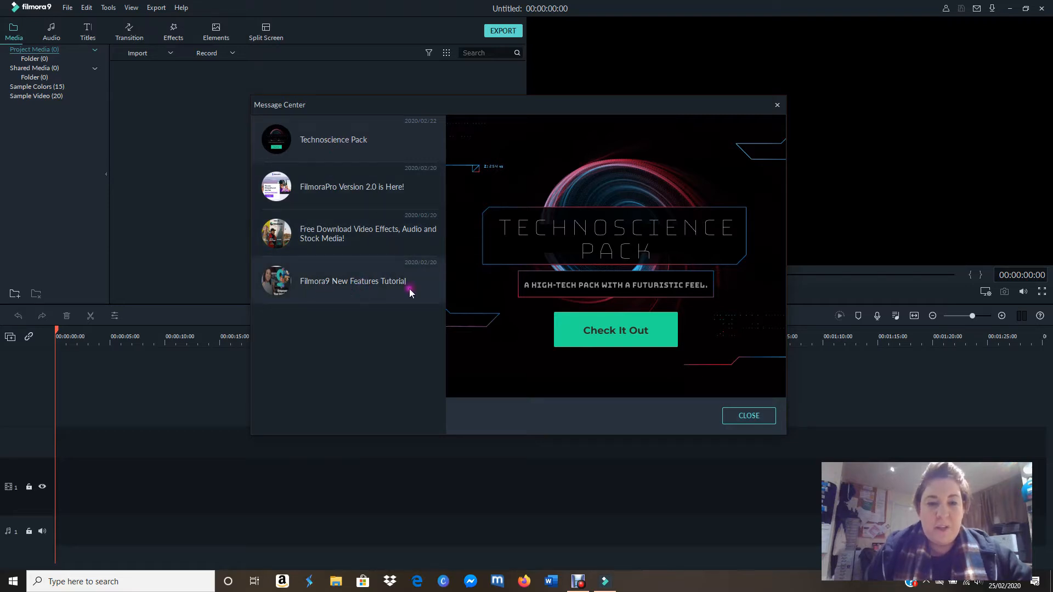
pyautogui.click(724, 413)
pyautogui.click(752, 420)
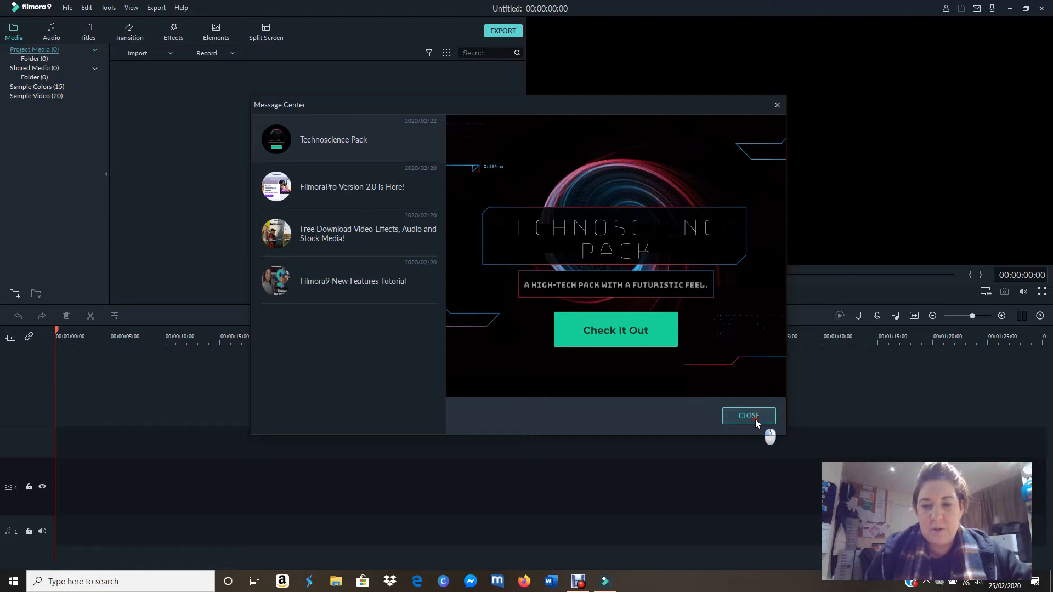
pyautogui.click(755, 419)
pyautogui.click(505, 300)
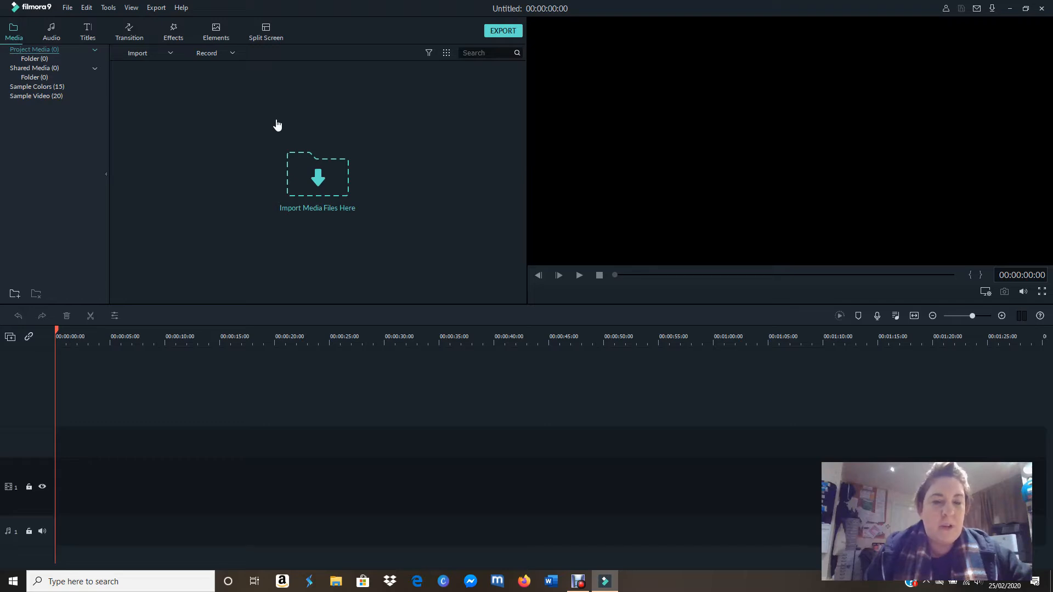
# Step: Import all six video clips from the "how to edit using filmora" folder in Pictures into the project media
pyautogui.click(306, 166)
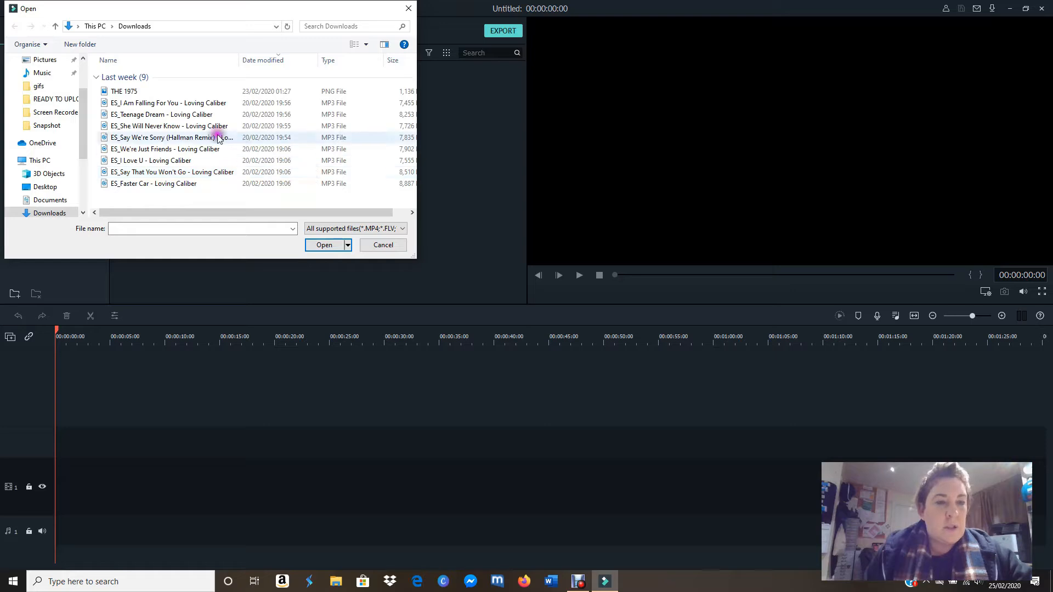
pyautogui.click(55, 70)
pyautogui.click(54, 62)
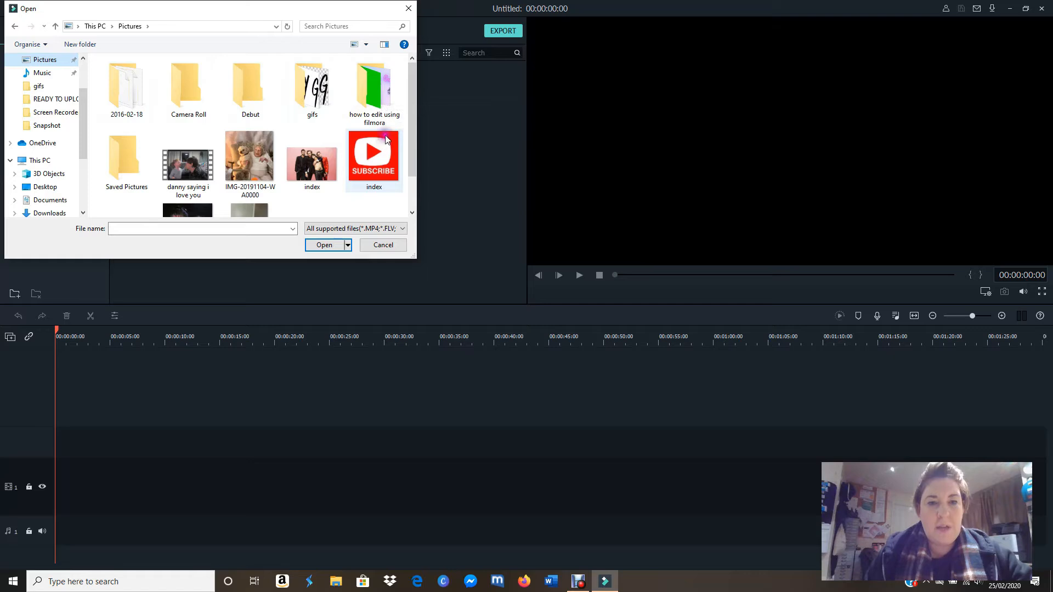
pyautogui.doubleClick(382, 99)
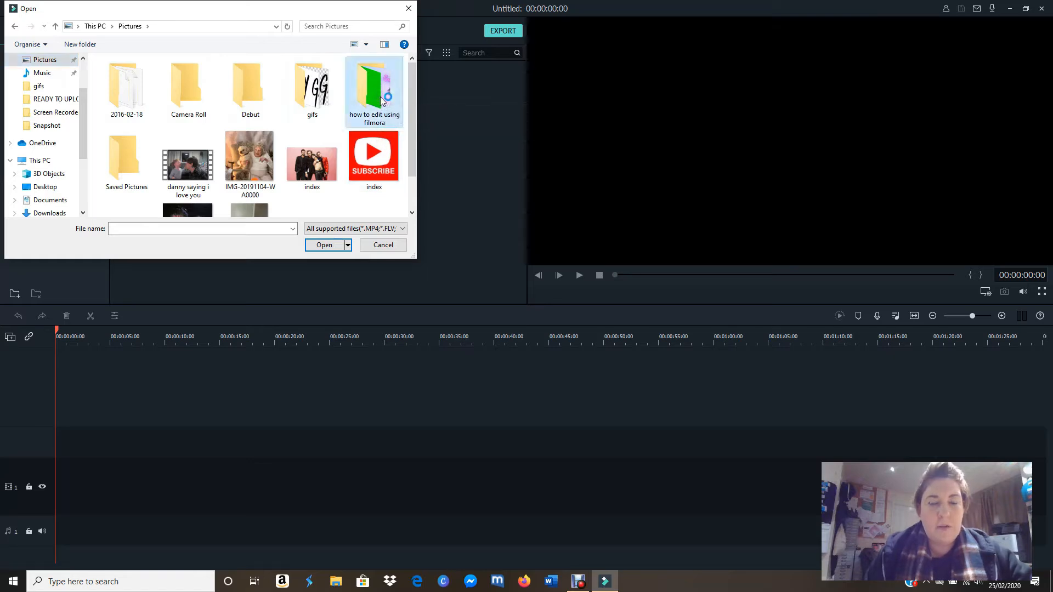
pyautogui.doubleClick(354, 77)
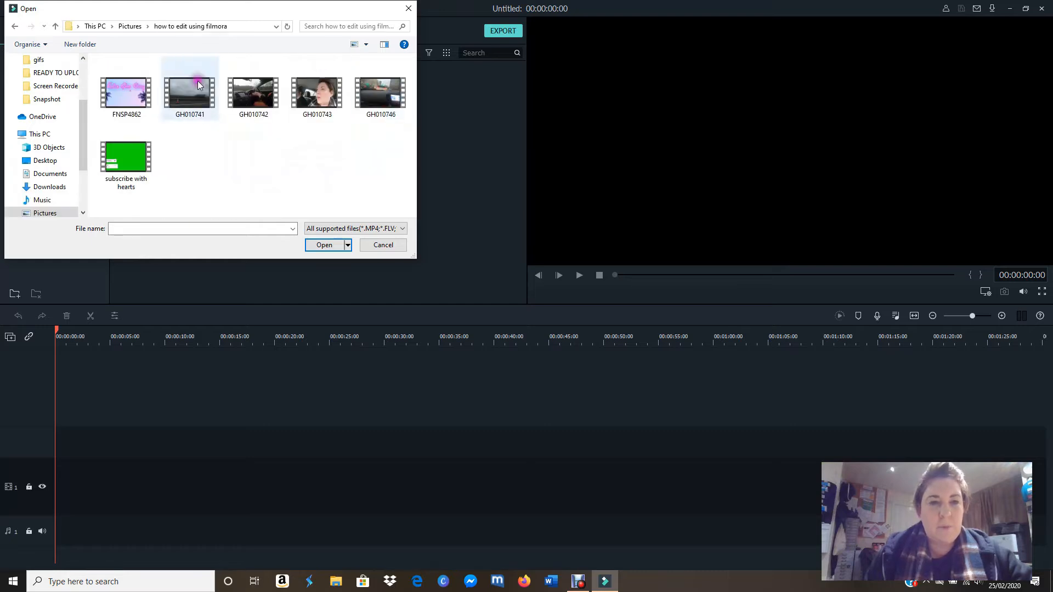
pyautogui.click(136, 93)
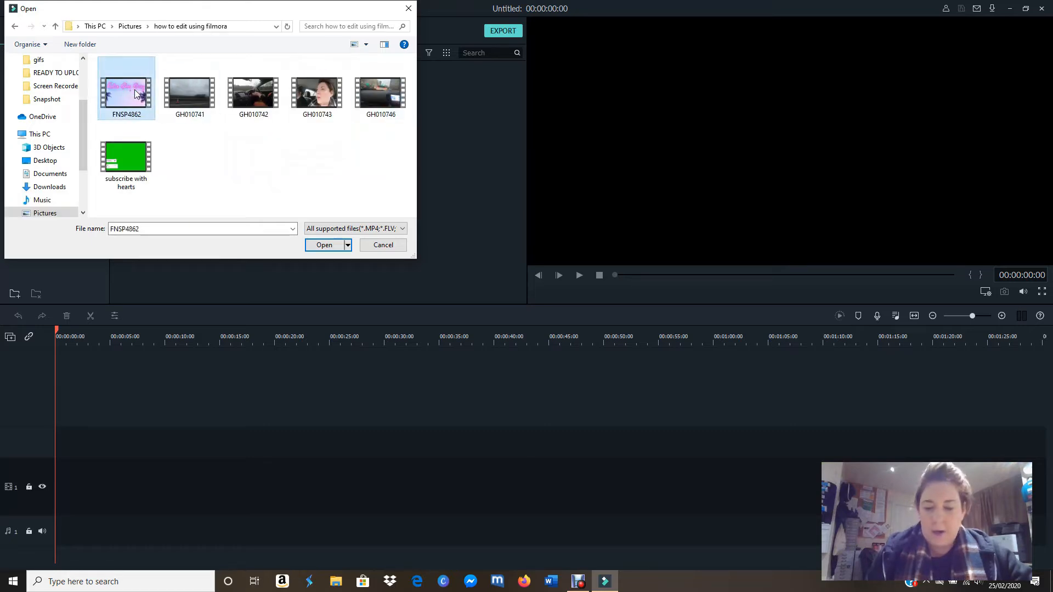
pyautogui.hotkey('shift', 'Right')
pyautogui.hotkey('shift', 'Right')
pyautogui.hotkey('shift', 'Right')
pyautogui.hotkey('shift', 'Right')
pyautogui.hotkey('shift', 'Right')
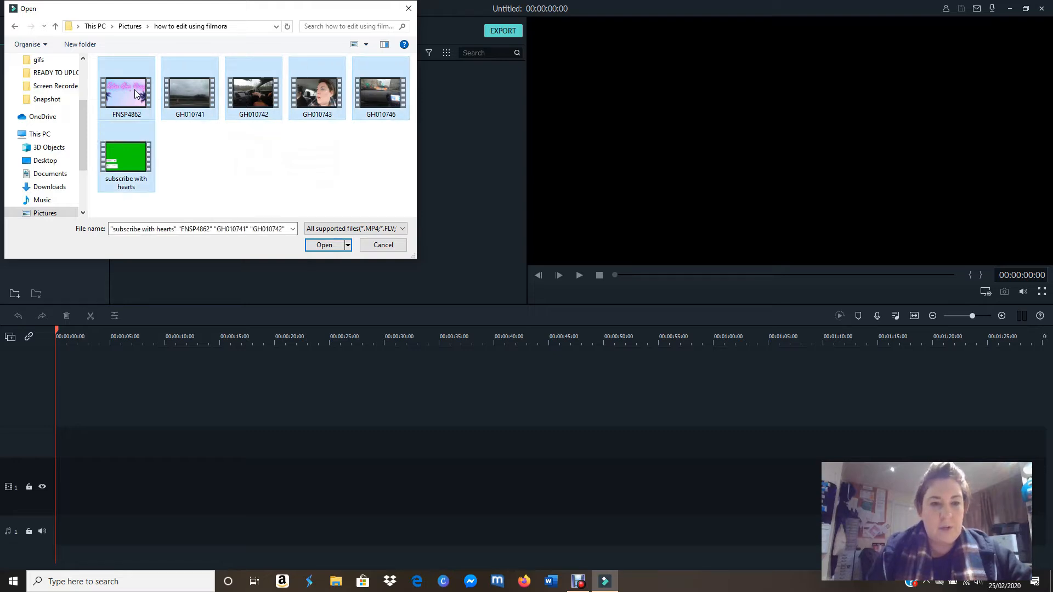
pyautogui.moveTo(136, 93); pyautogui.dragTo(458, 141)
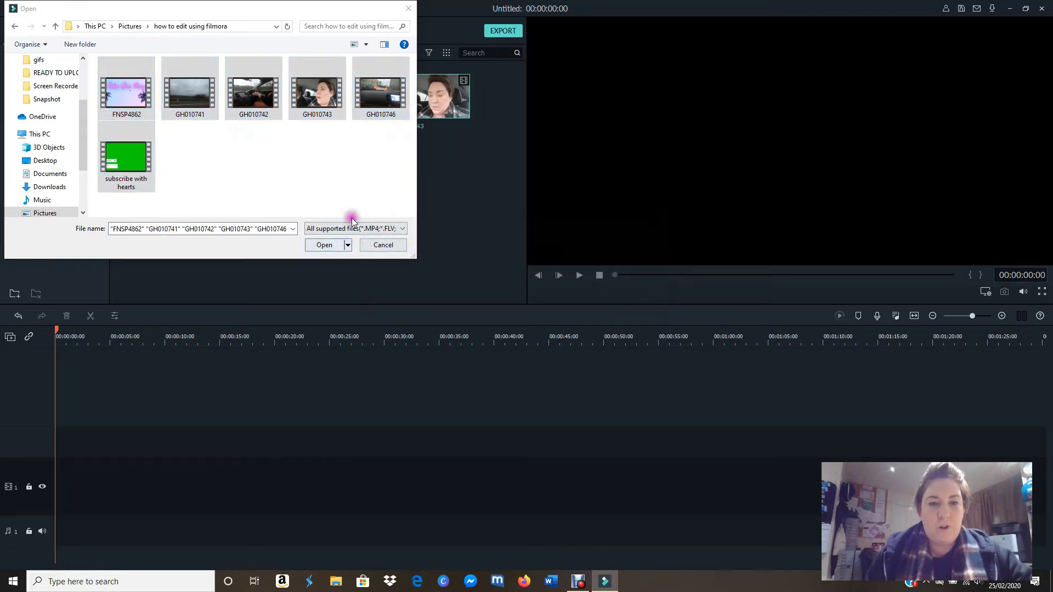
pyautogui.click(412, 8)
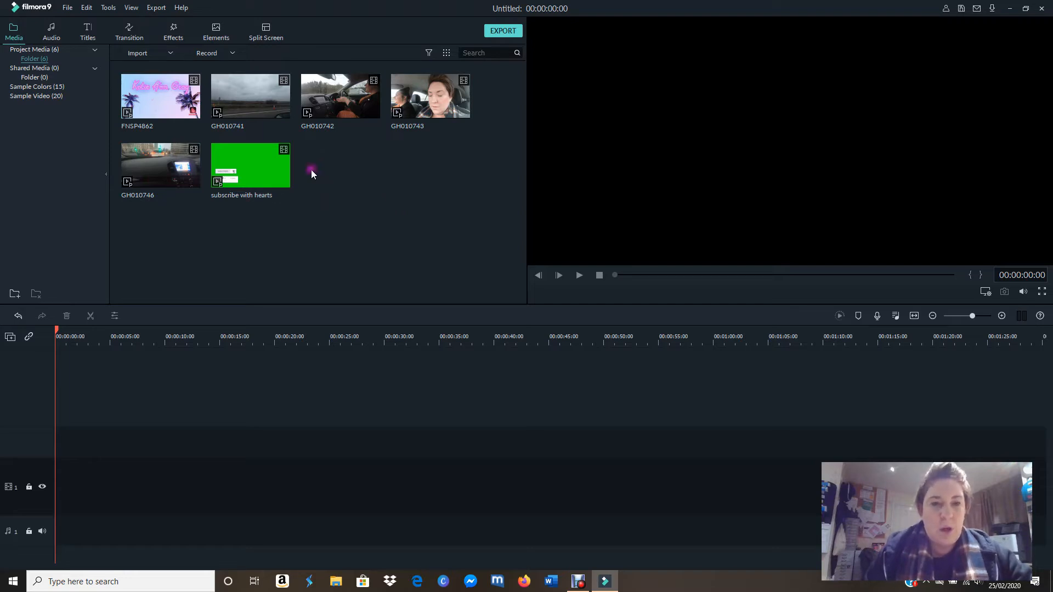
# Step: Import the music file "ES_Faster Car - Loving Caliber" from Downloads into the project media
pyautogui.doubleClick(328, 176)
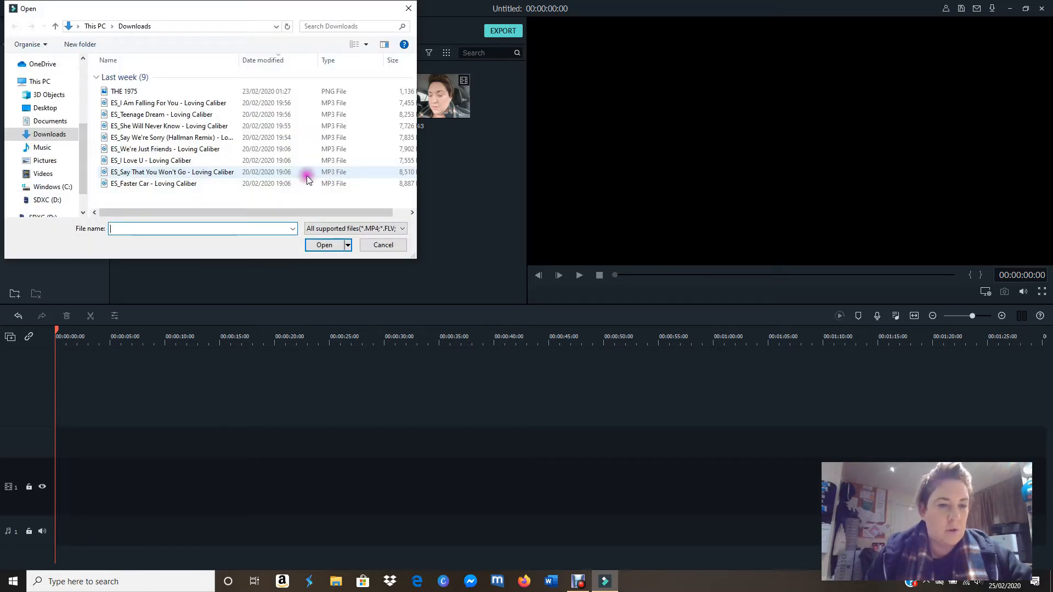
pyautogui.click(64, 140)
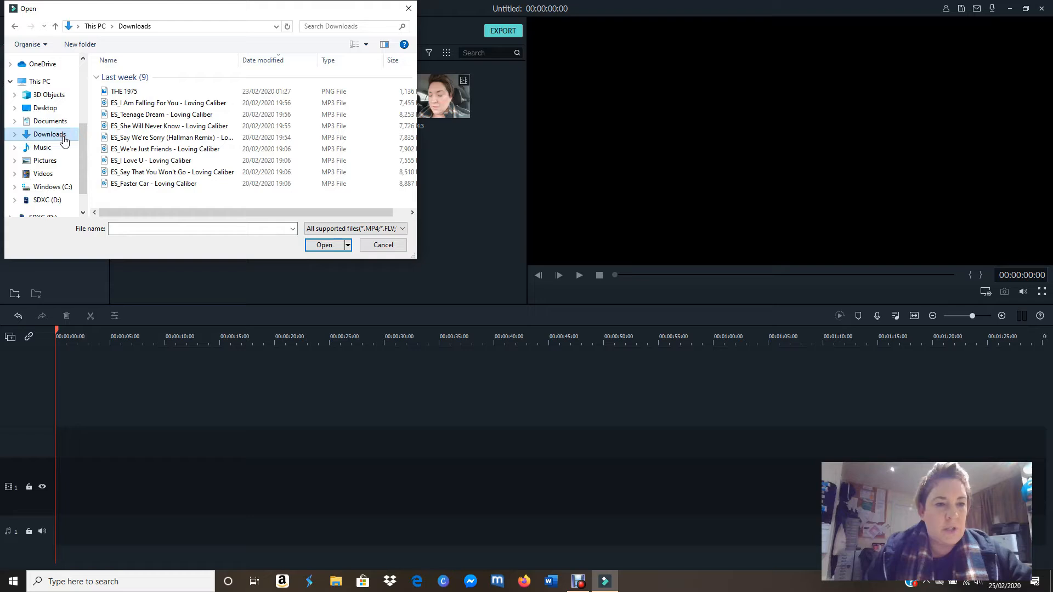
pyautogui.click(170, 185)
pyautogui.doubleClick(170, 185)
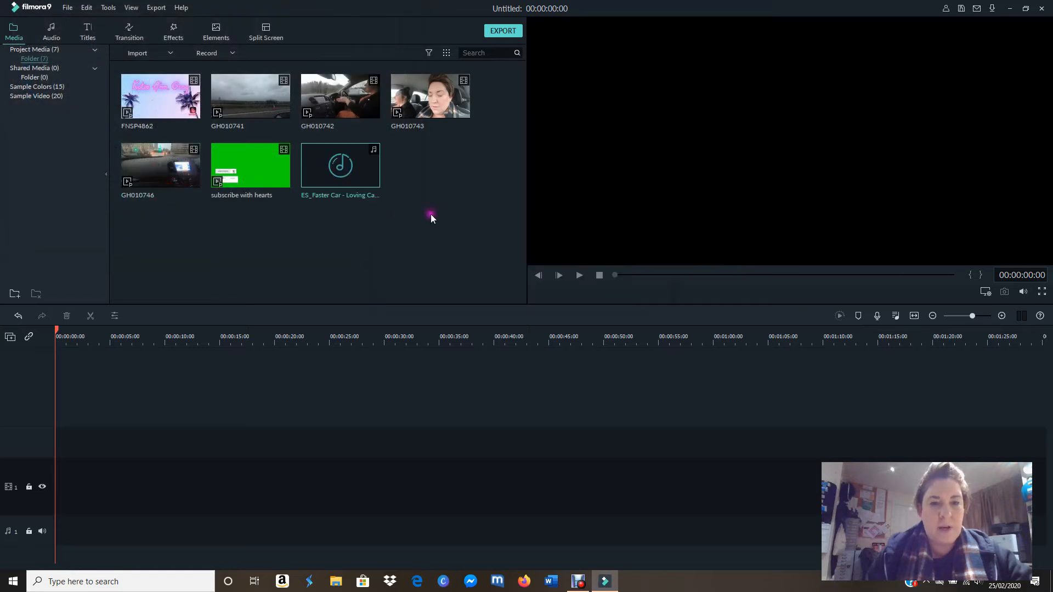
pyautogui.click(432, 189)
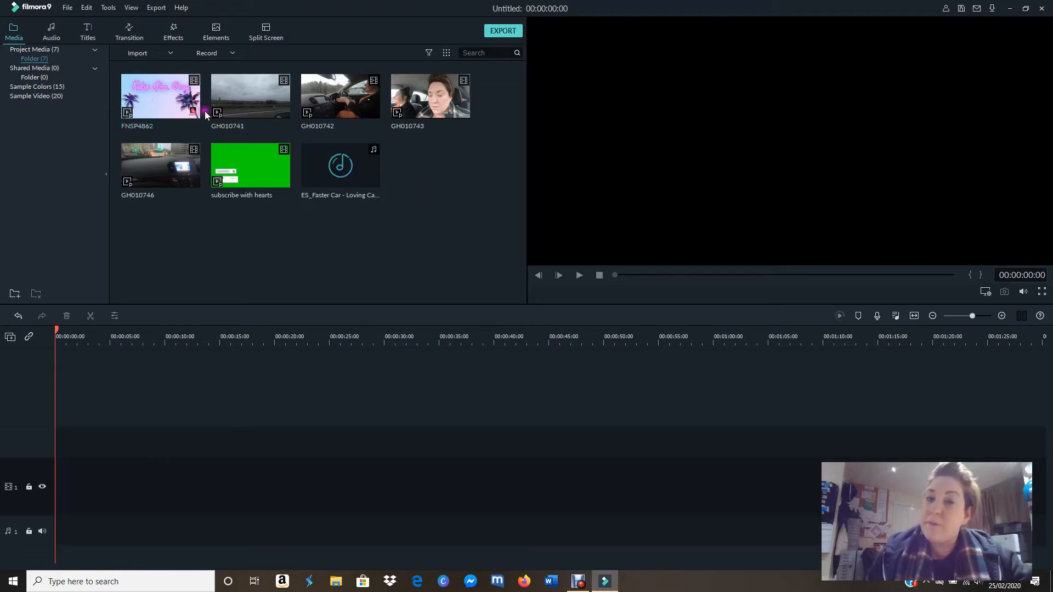
# Step: Place the FNSP4862 intro clip at the start of video track 1 and match the project settings to the media
pyautogui.moveTo(191, 101); pyautogui.dragTo(61, 472)
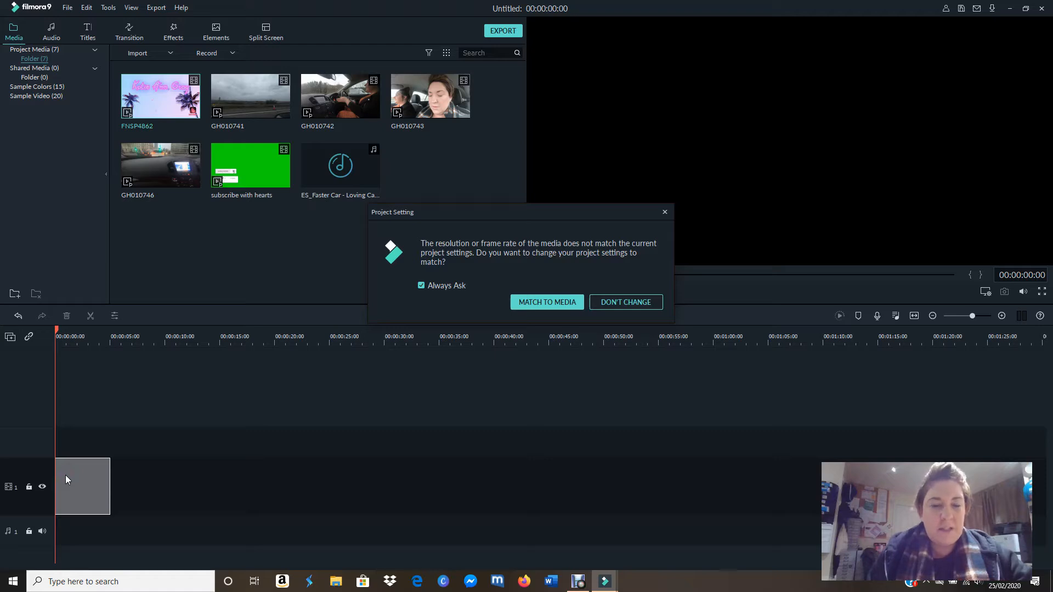
pyautogui.click(42, 484)
pyautogui.click(82, 477)
pyautogui.click(218, 485)
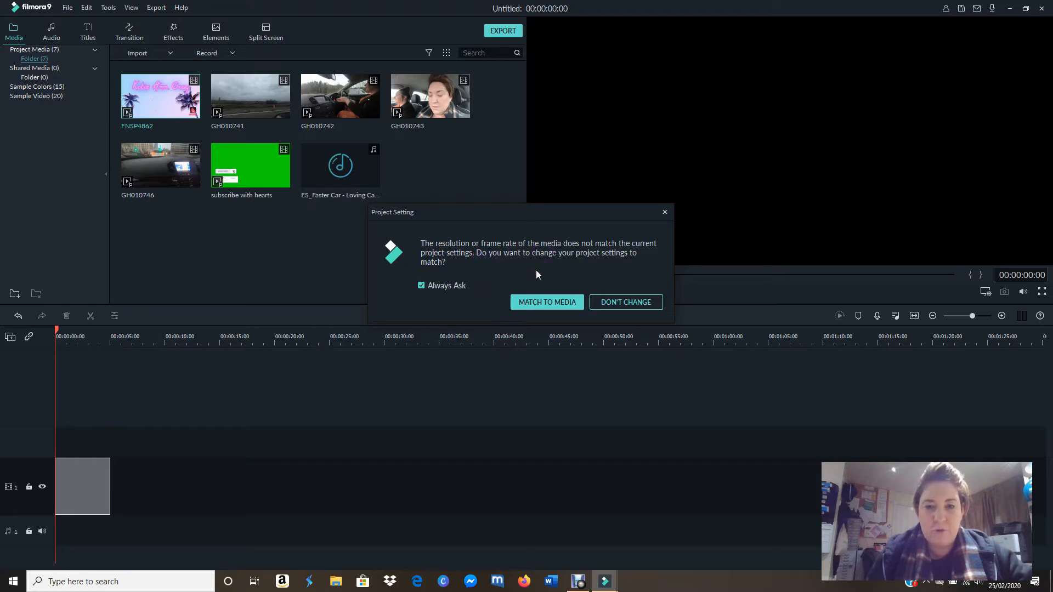
pyautogui.click(532, 301)
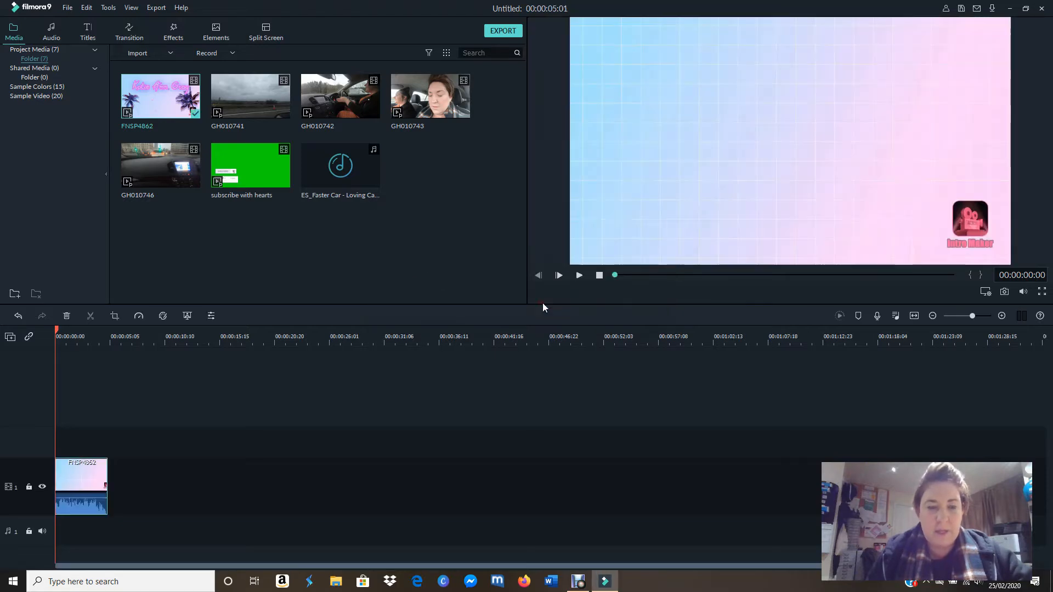
# Step: Play the intro through and add the GH010741 clip directly after it on video track 1
pyautogui.click(580, 275)
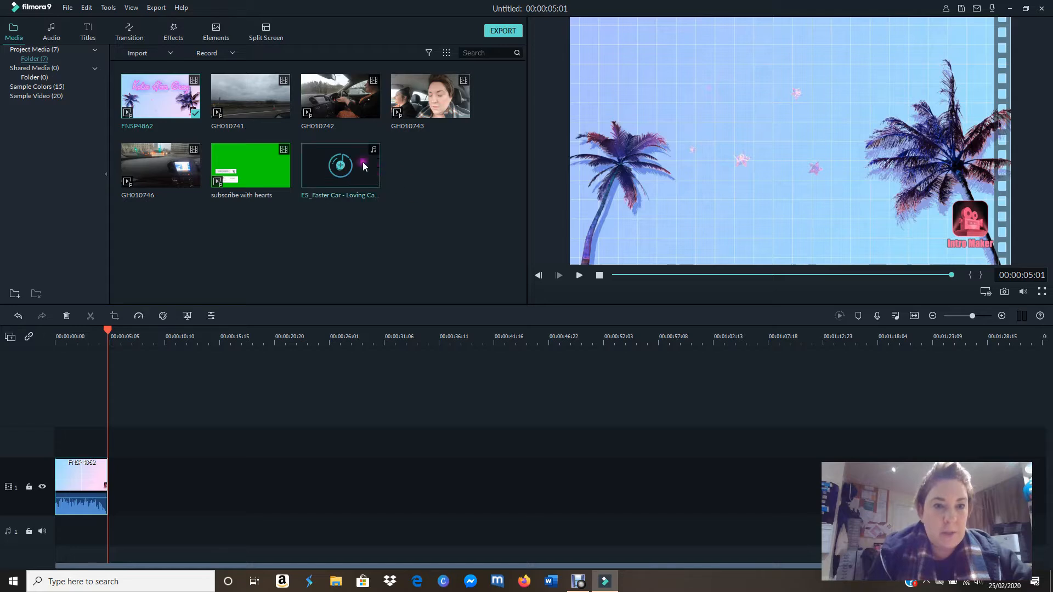
pyautogui.moveTo(278, 102); pyautogui.dragTo(272, 107)
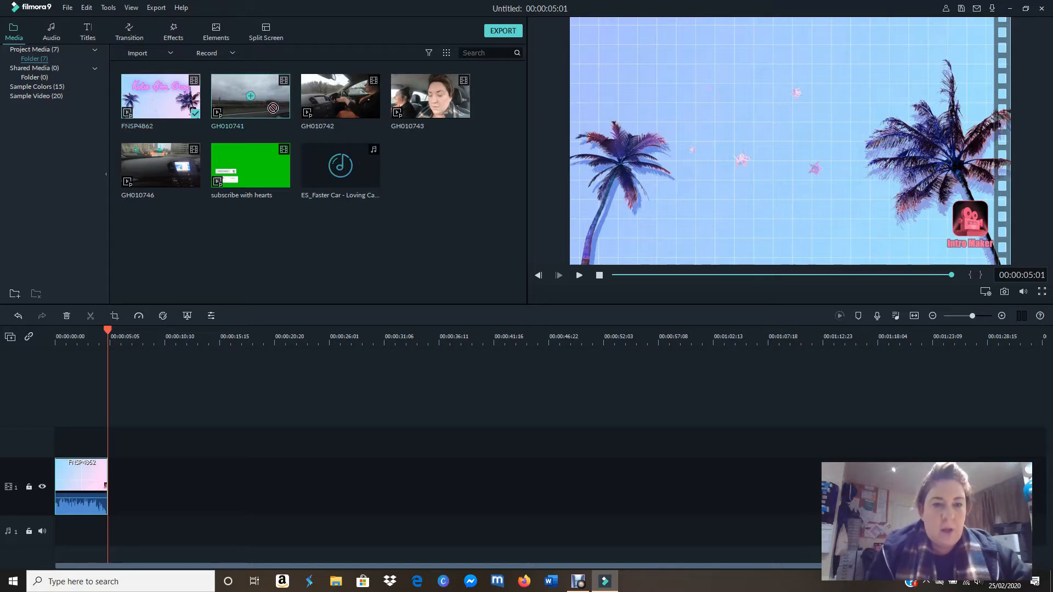
pyautogui.click(313, 169)
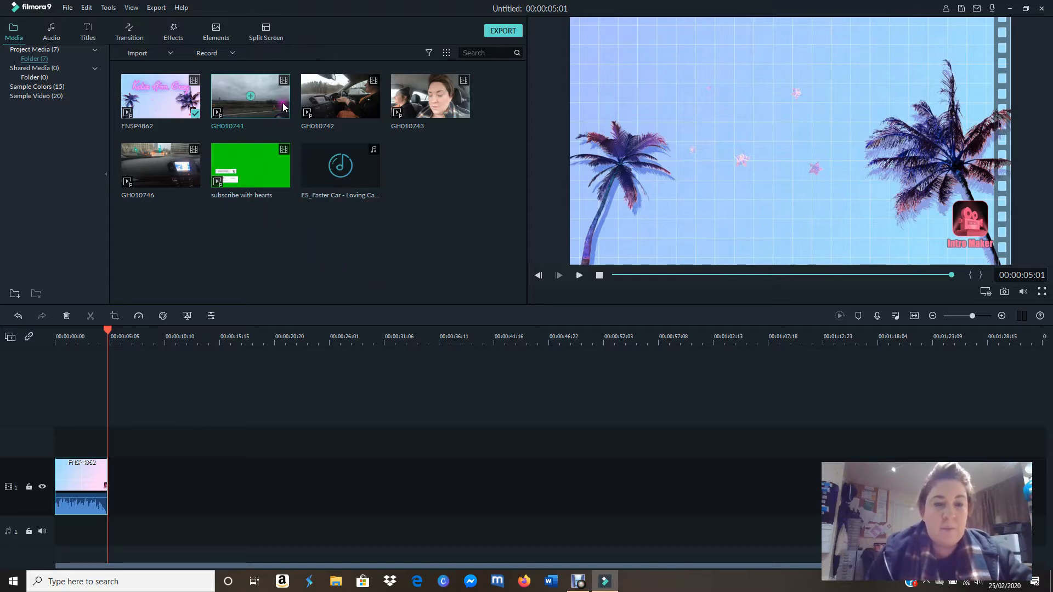
pyautogui.moveTo(282, 103); pyautogui.dragTo(264, 92)
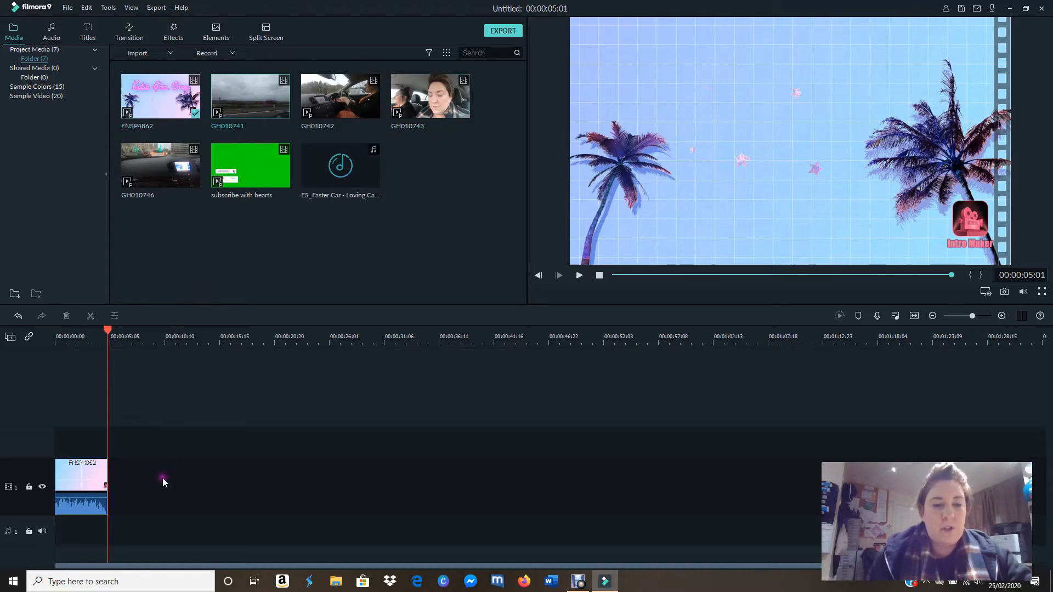
pyautogui.moveTo(278, 97); pyautogui.dragTo(115, 488)
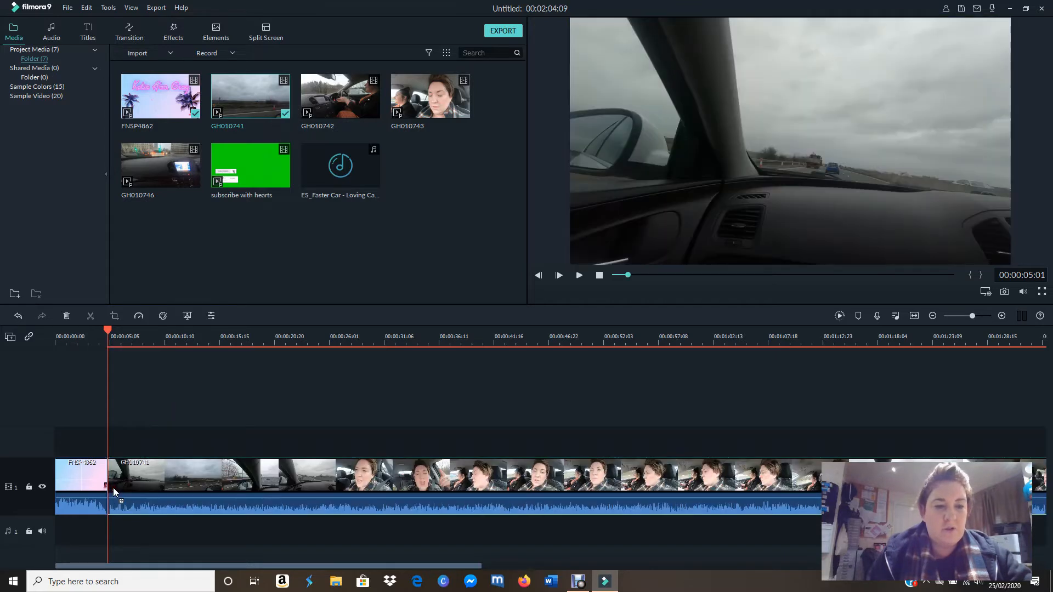
# Step: Split the GH010741 clip at 00:00:24:00 and delete its opening section before the split
pyautogui.click(579, 279)
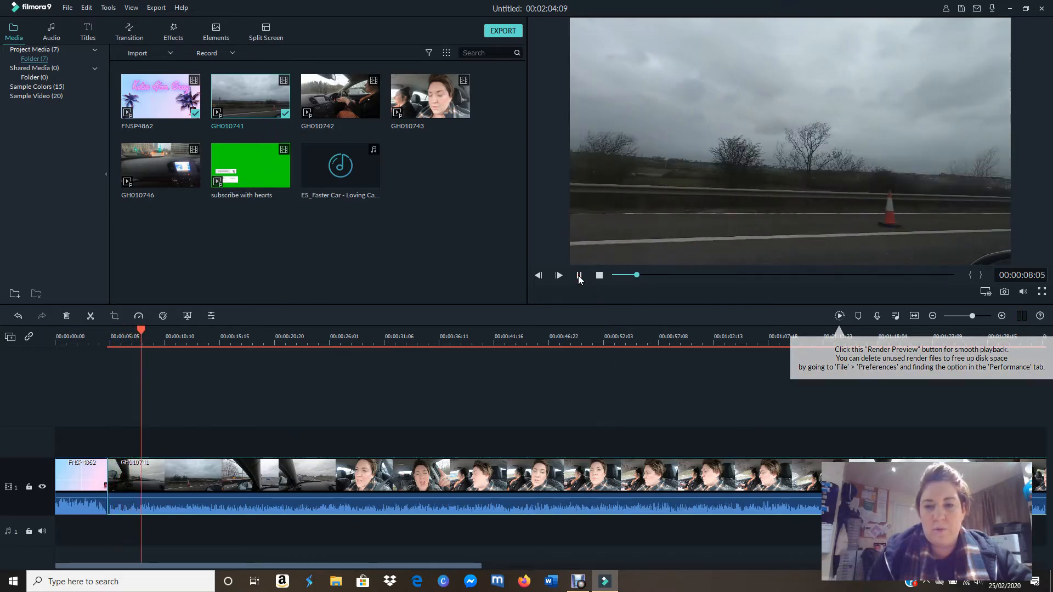
pyautogui.click(579, 277)
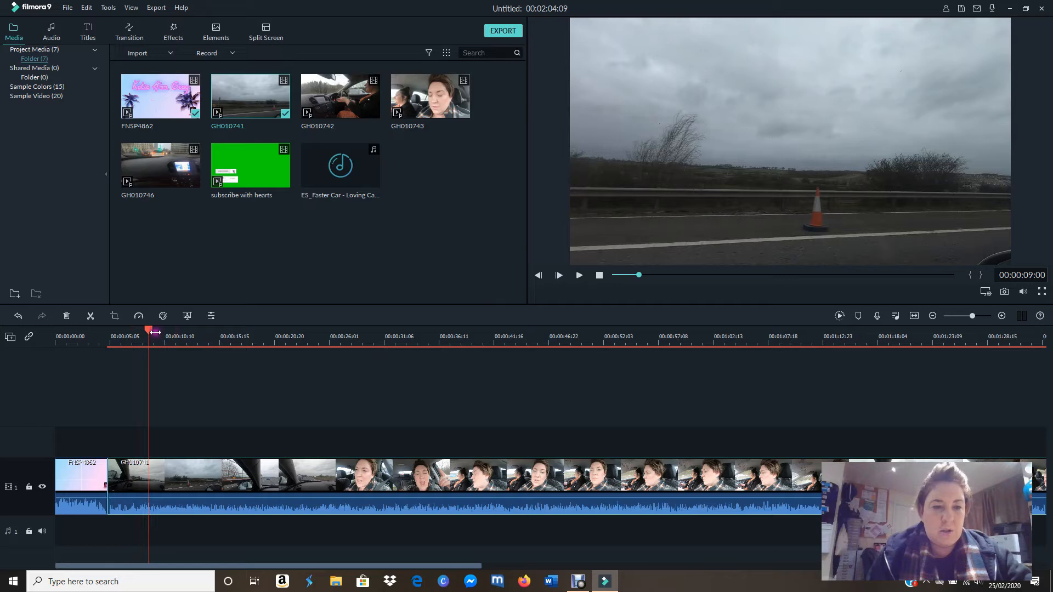
pyautogui.moveTo(149, 334); pyautogui.dragTo(307, 475)
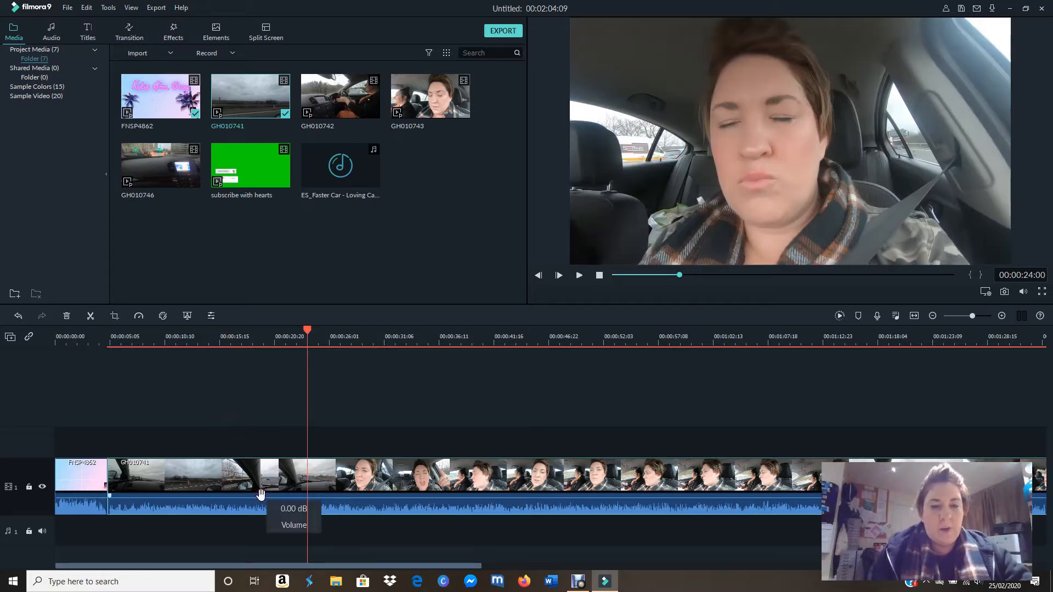
pyautogui.click(91, 316)
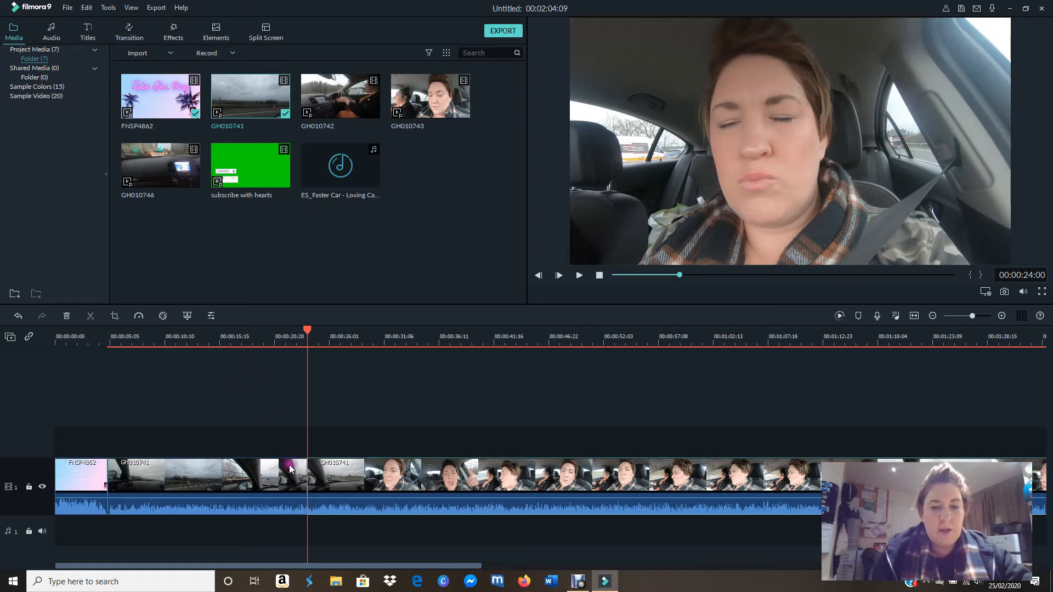
pyautogui.click(248, 487)
pyautogui.moveTo(247, 487); pyautogui.dragTo(245, 447)
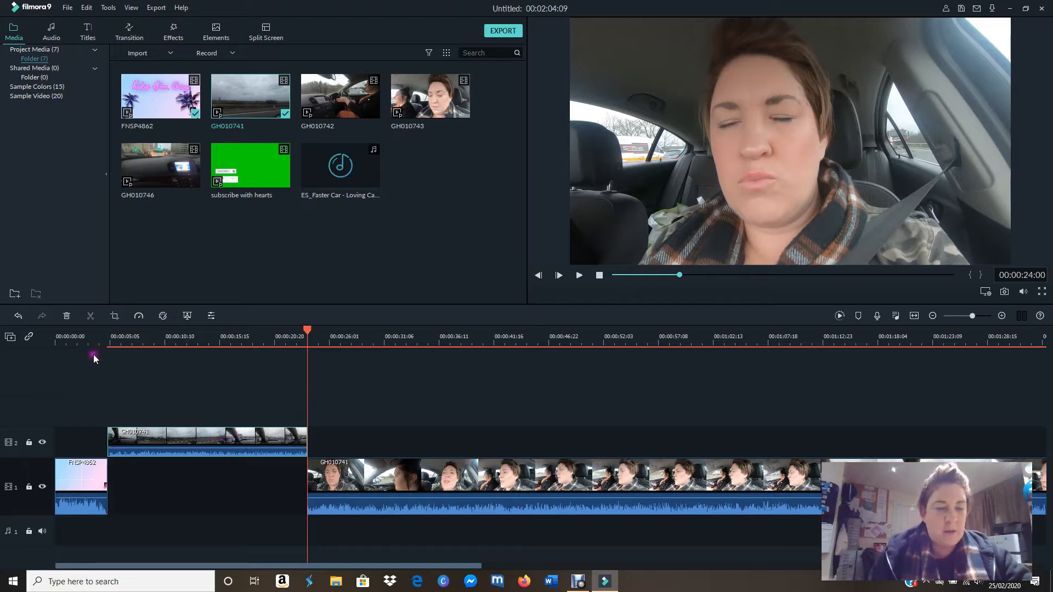
pyautogui.click(67, 317)
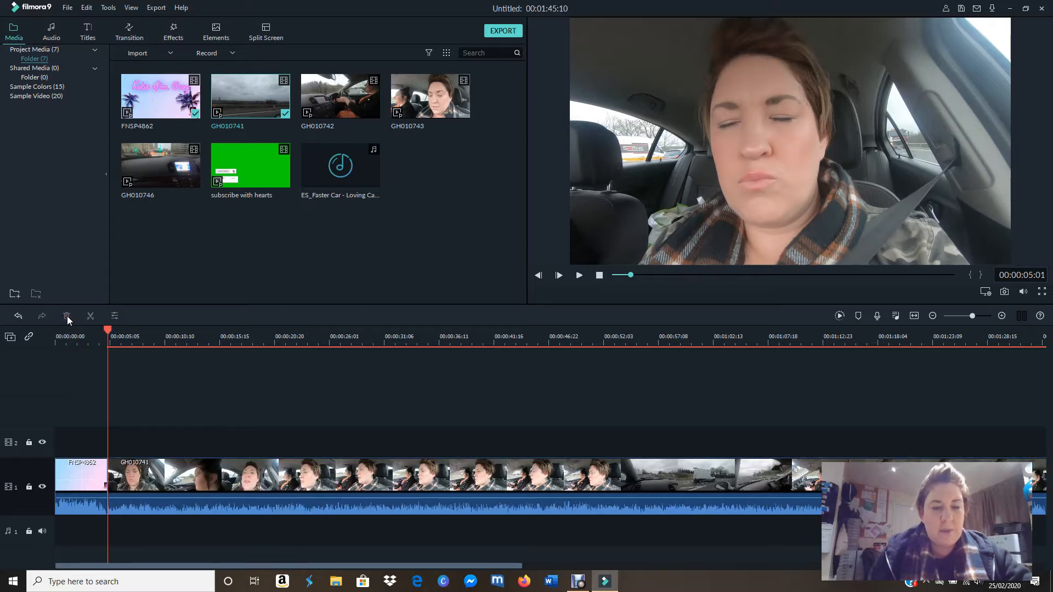
# Step: Split the GH010741 clip at 00:00:35:02 and delete everything after the split
pyautogui.click(579, 277)
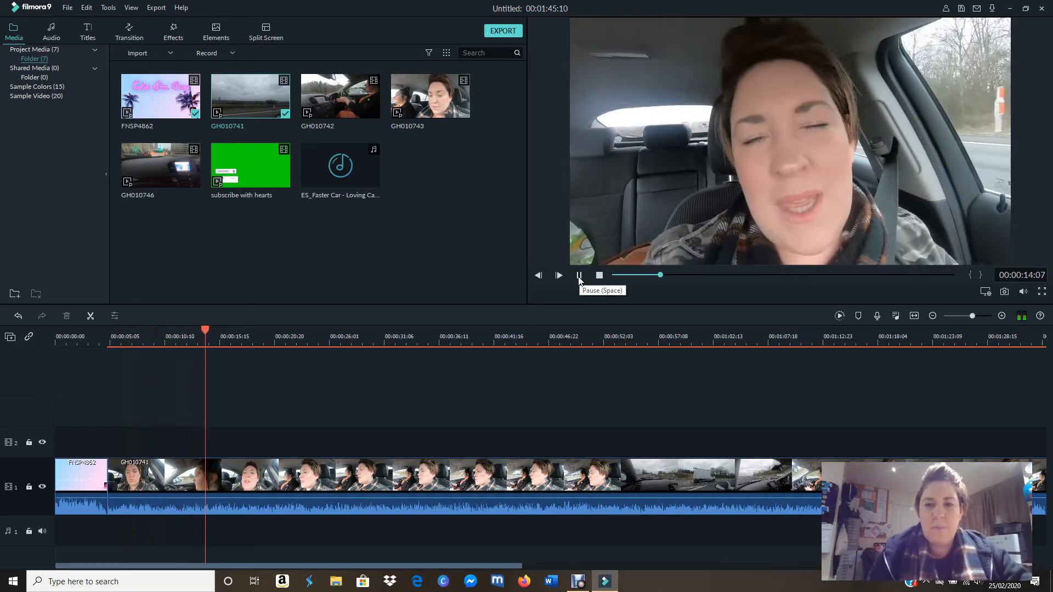
pyautogui.click(579, 276)
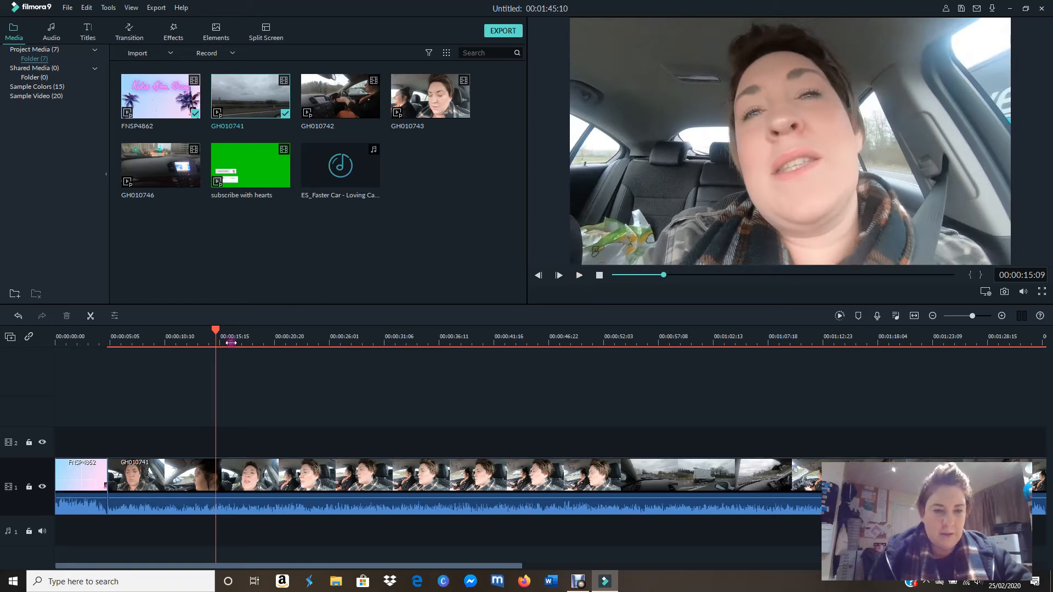
pyautogui.moveTo(217, 336); pyautogui.dragTo(413, 362)
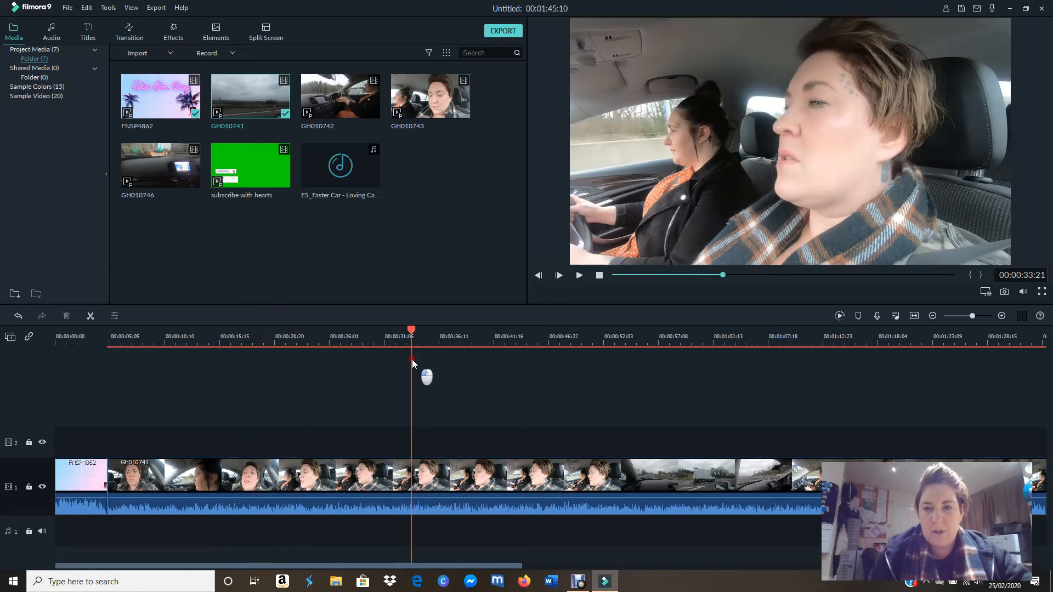
pyautogui.click(579, 278)
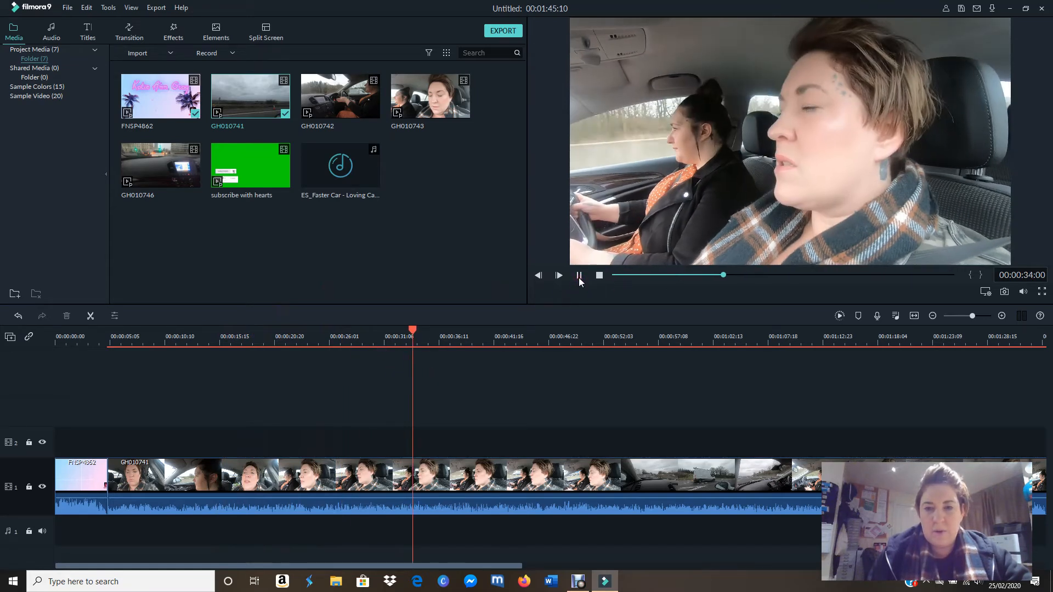
pyautogui.click(579, 279)
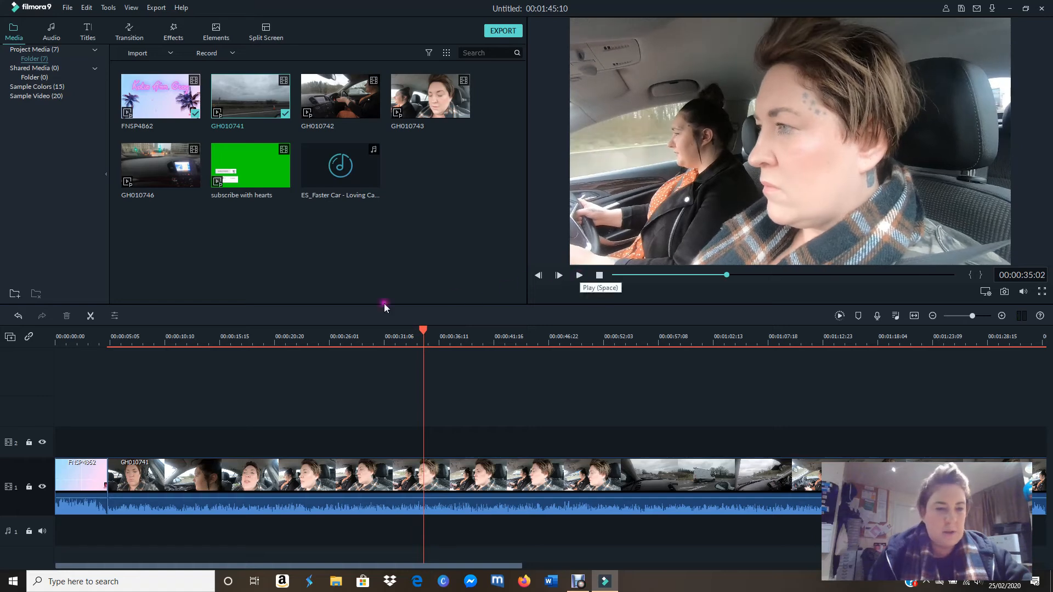
pyautogui.click(91, 316)
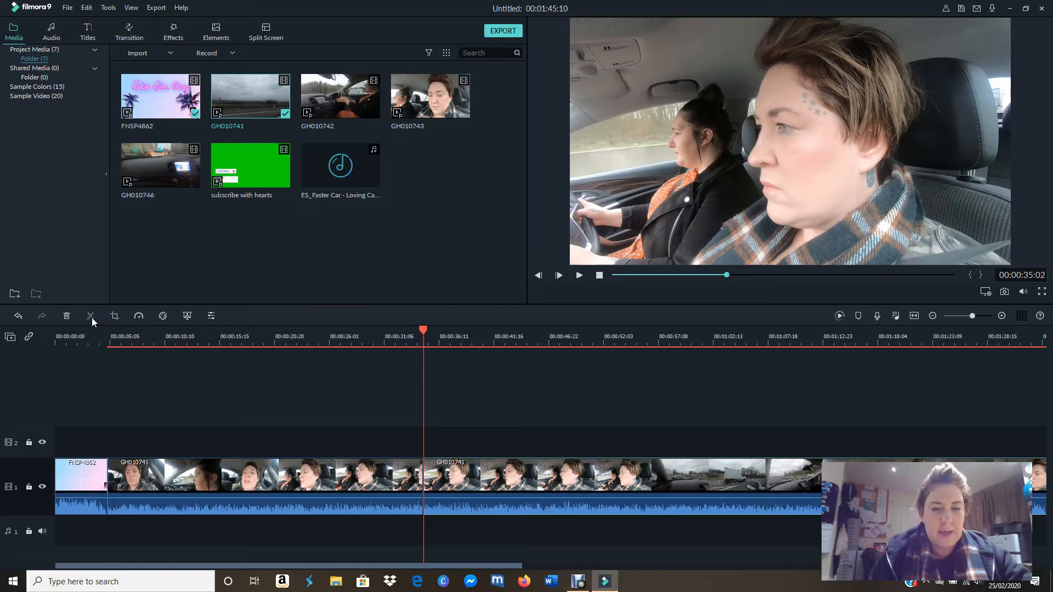
pyautogui.moveTo(740, 486); pyautogui.dragTo(719, 449)
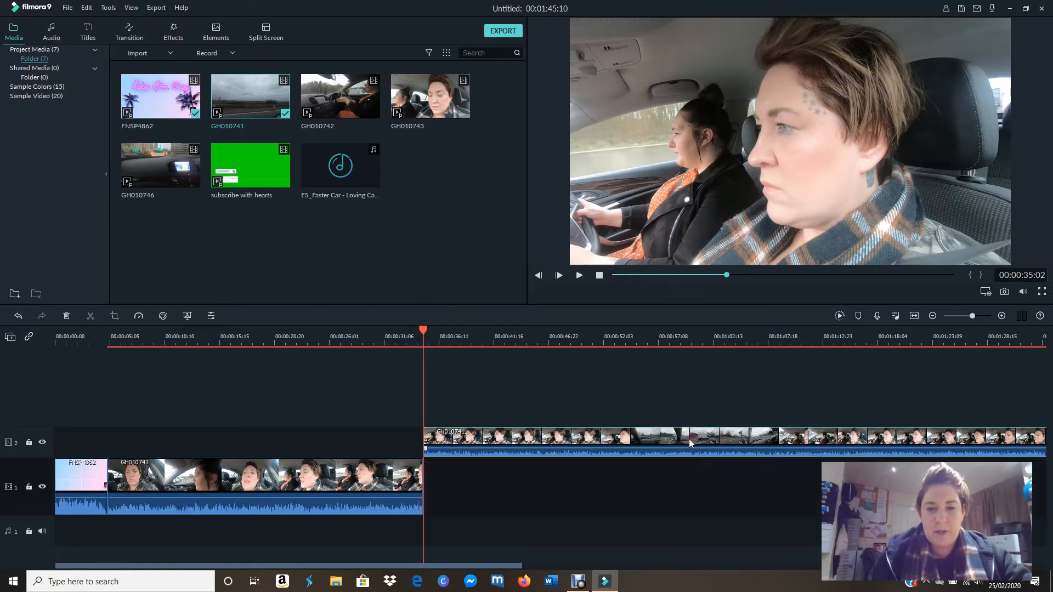
pyautogui.click(67, 317)
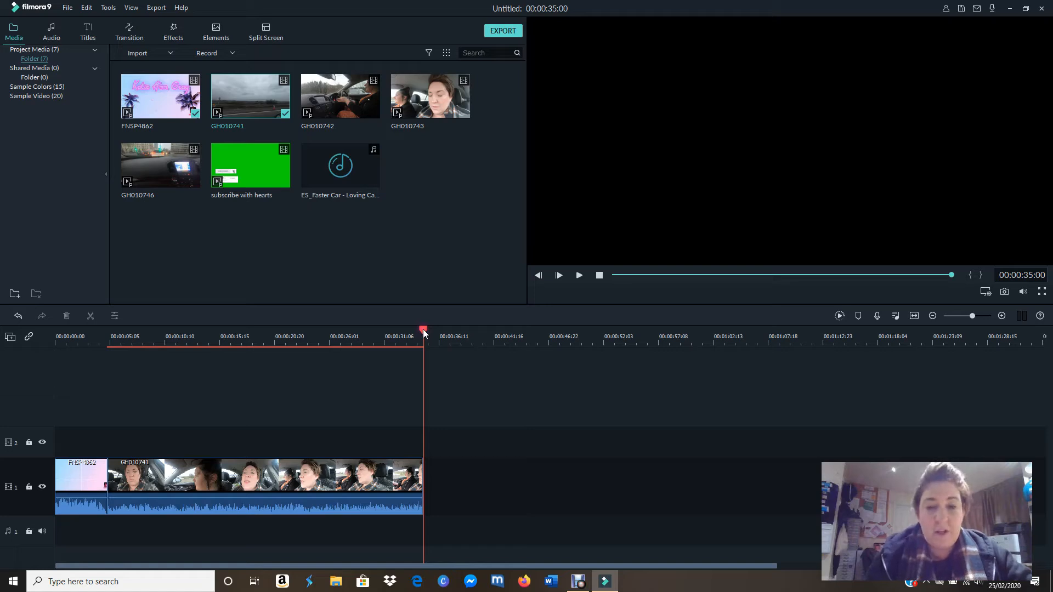
# Step: Add the GH010746 clip directly after GH010741 on video track 1 and lower its volume all the way to silence
pyautogui.moveTo(422, 331); pyautogui.dragTo(419, 365)
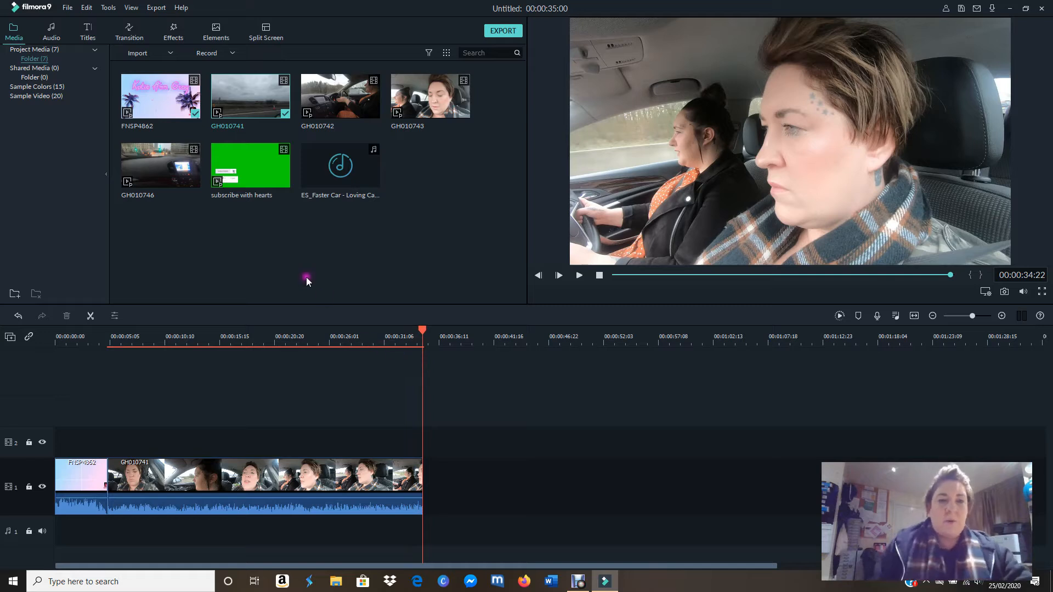
pyautogui.click(187, 174)
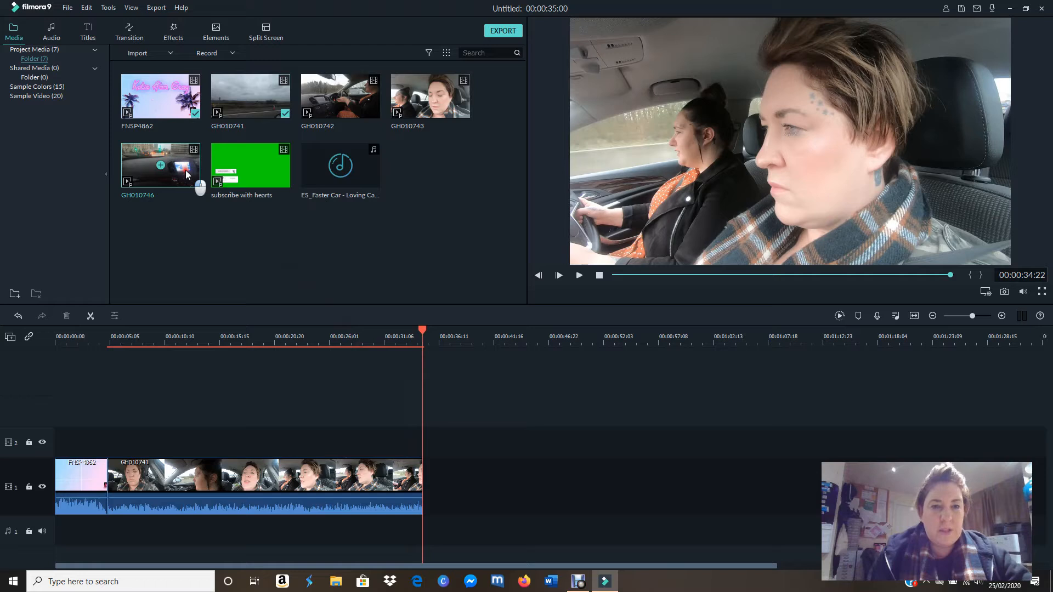
pyautogui.moveTo(187, 175); pyautogui.dragTo(429, 470)
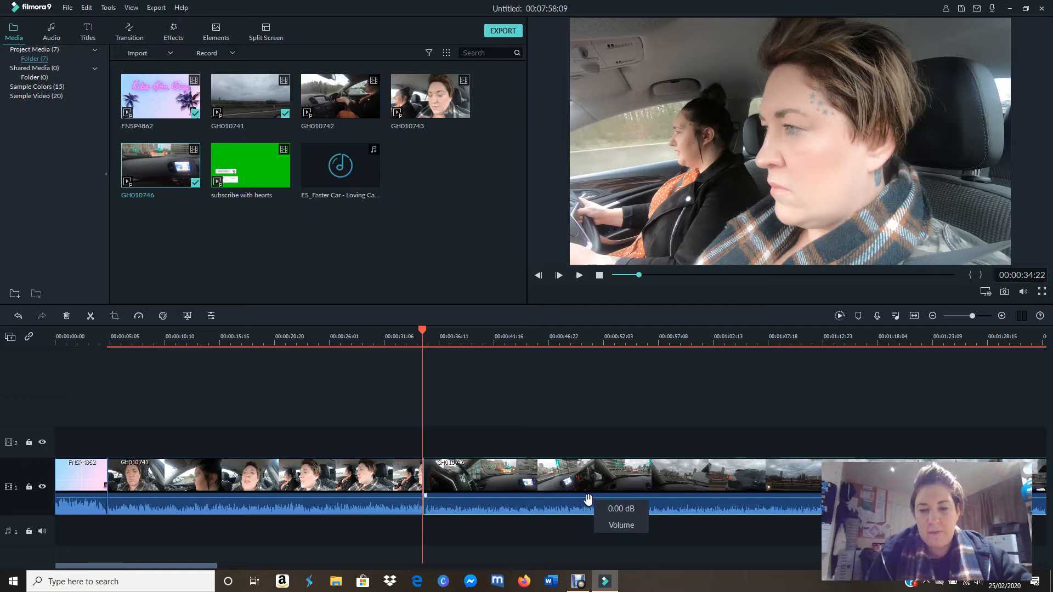
pyautogui.moveTo(588, 501); pyautogui.dragTo(593, 522)
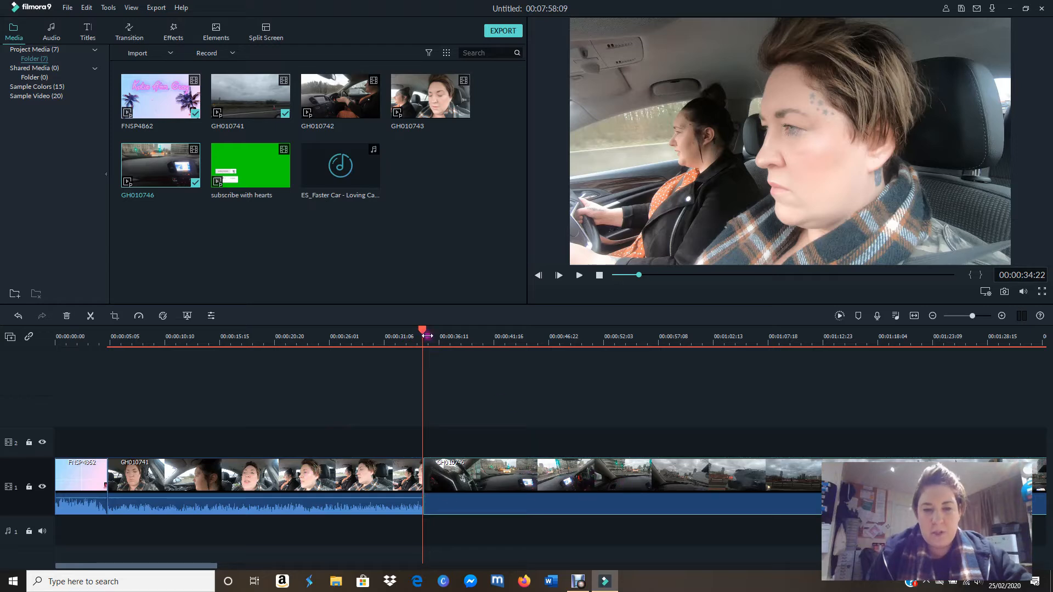
# Step: Split the GH010746 clip at 00:01:35:03 and delete everything after the split
pyautogui.click(447, 336)
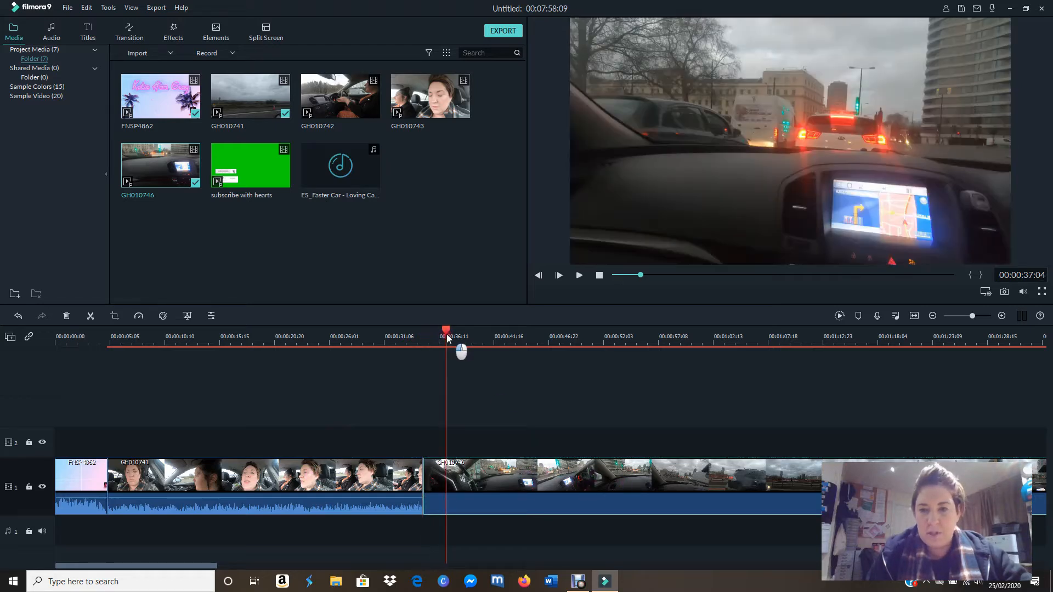
pyautogui.moveTo(448, 337); pyautogui.dragTo(374, 474)
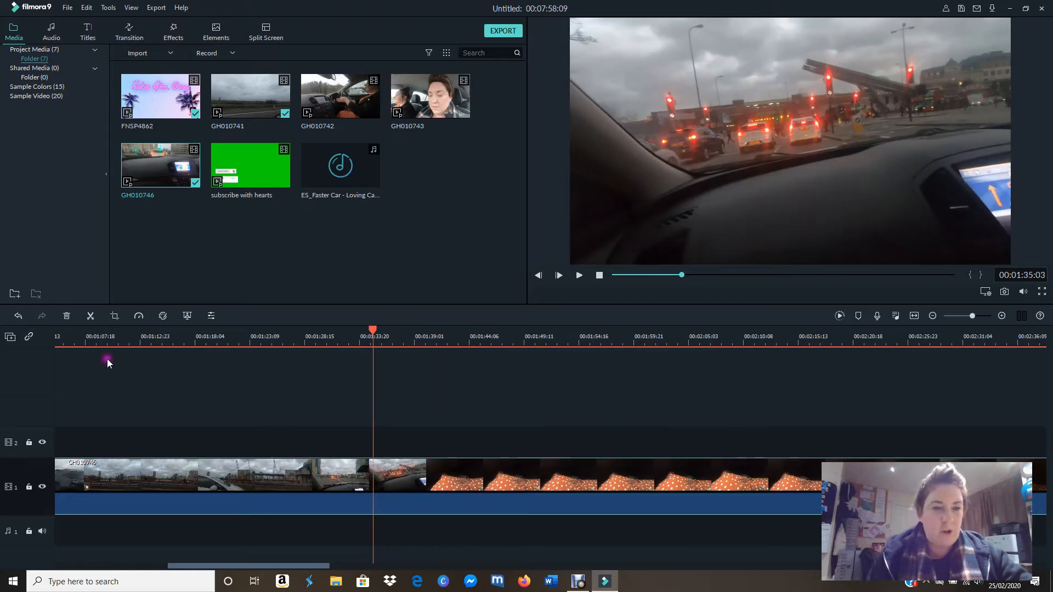
pyautogui.click(91, 317)
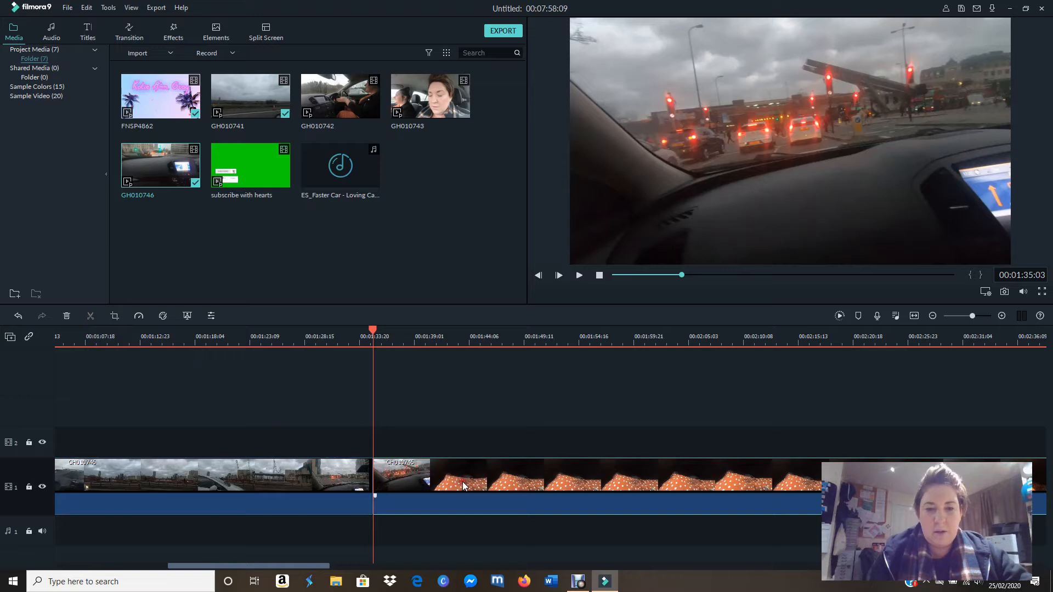
pyautogui.click(65, 317)
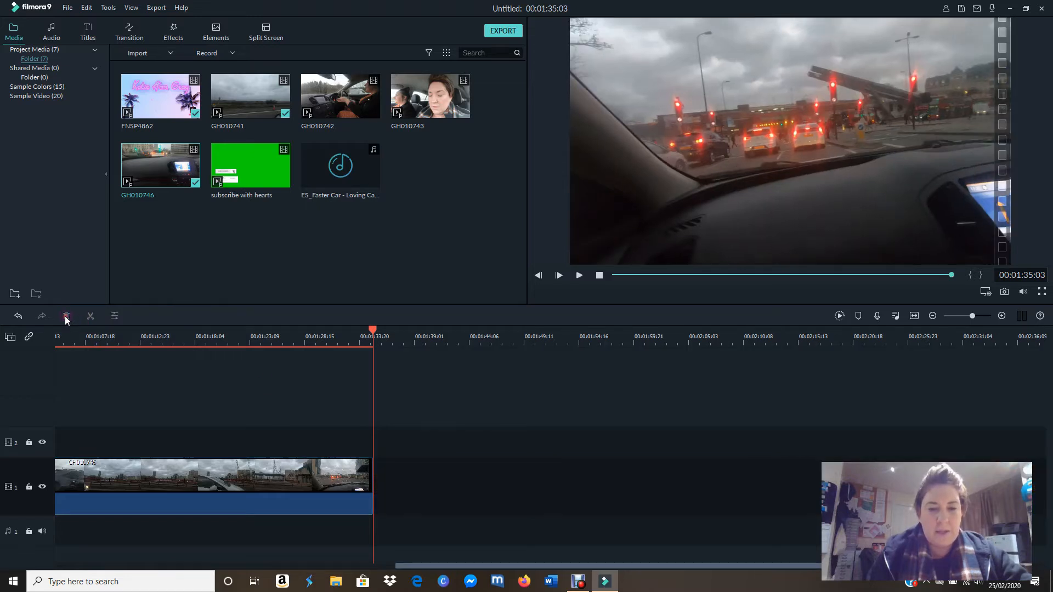
# Step: Review the trimmed GH010746 footage and split the clip at 00:01:12:11
pyautogui.moveTo(463, 571); pyautogui.dragTo(258, 565)
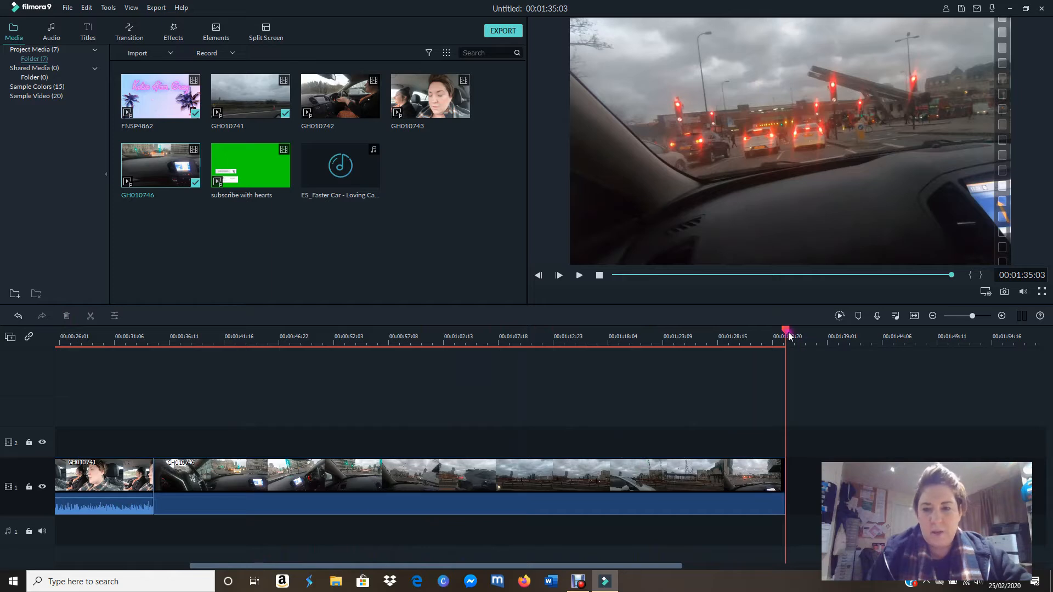
pyautogui.moveTo(798, 341); pyautogui.dragTo(187, 345)
pyautogui.moveTo(167, 344); pyautogui.dragTo(551, 355)
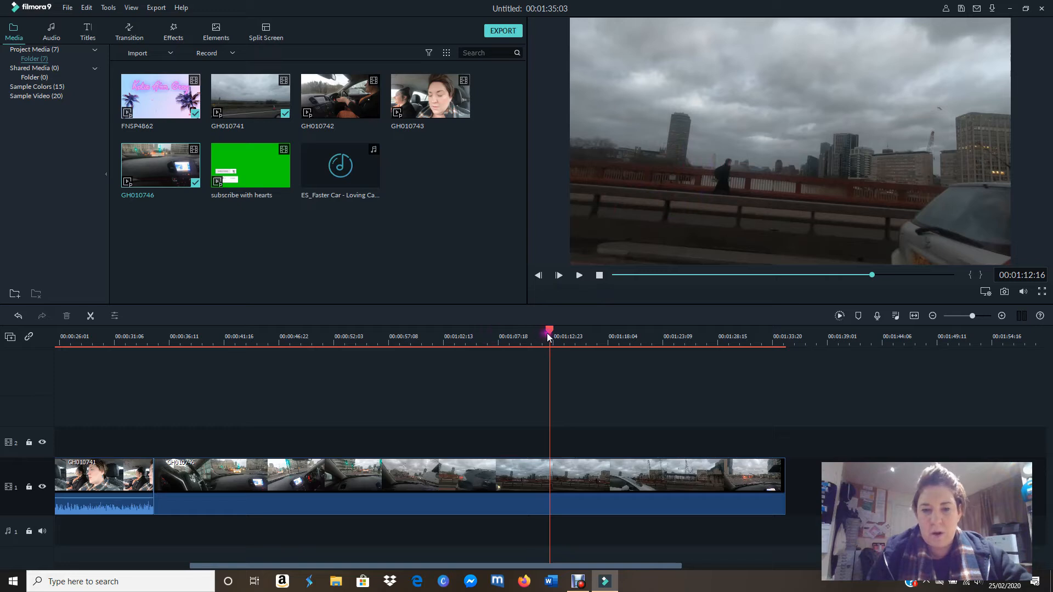
pyautogui.moveTo(550, 336); pyautogui.dragTo(548, 336)
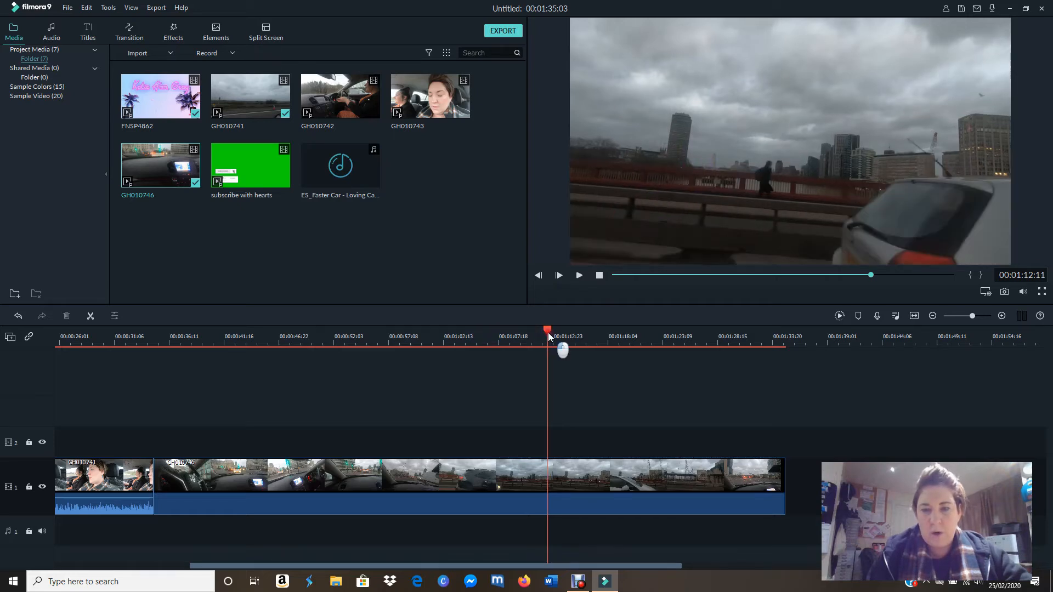
pyautogui.click(91, 317)
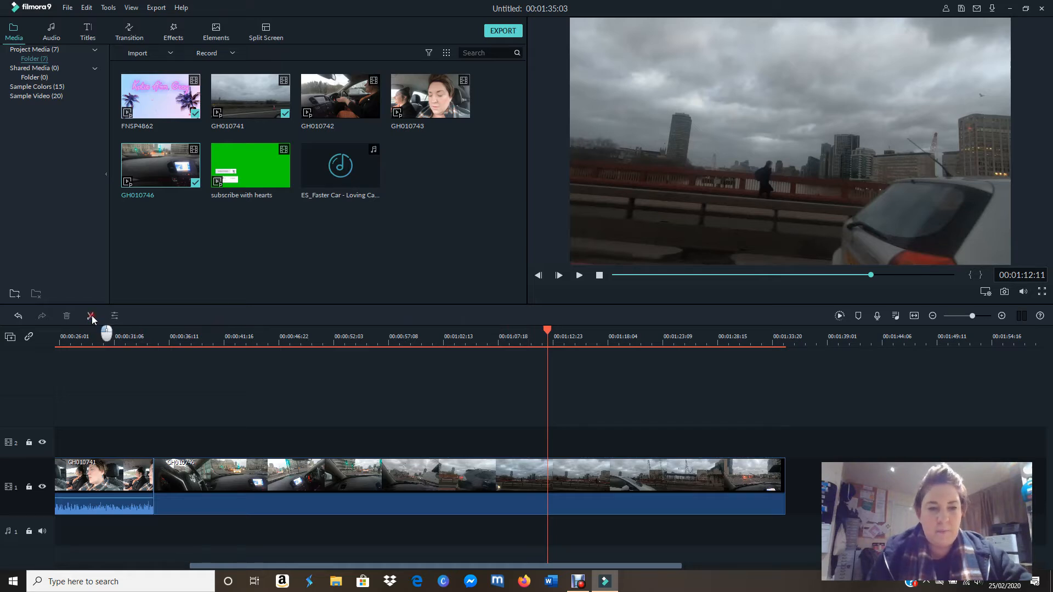
# Step: Split GH010746 again at 00:01:20:03 and move the middle section straight up onto video track 2
pyautogui.moveTo(549, 334); pyautogui.dragTo(617, 347)
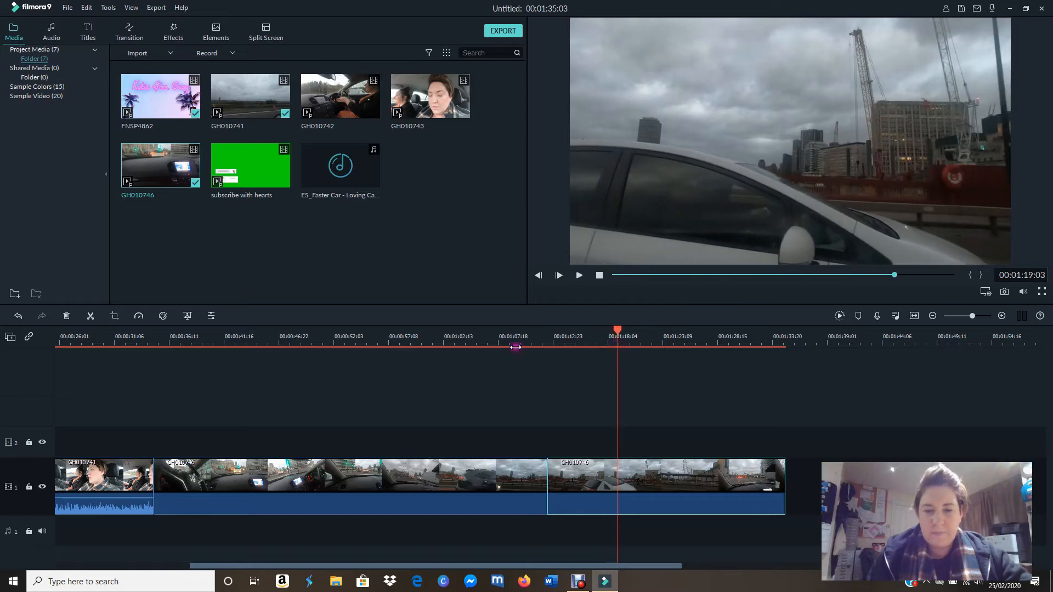
pyautogui.click(88, 330)
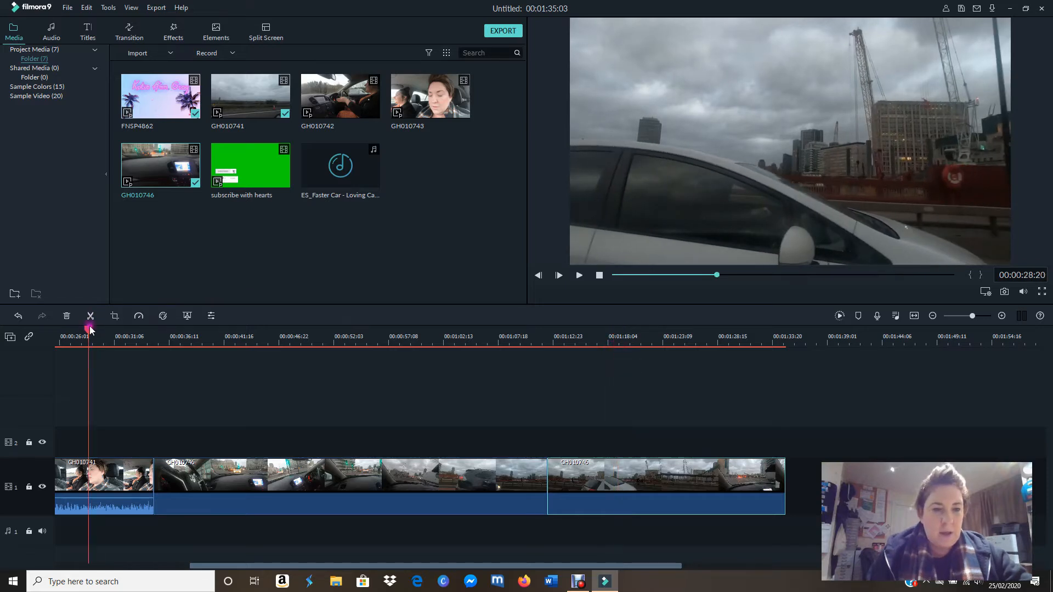
pyautogui.moveTo(89, 331); pyautogui.dragTo(628, 403)
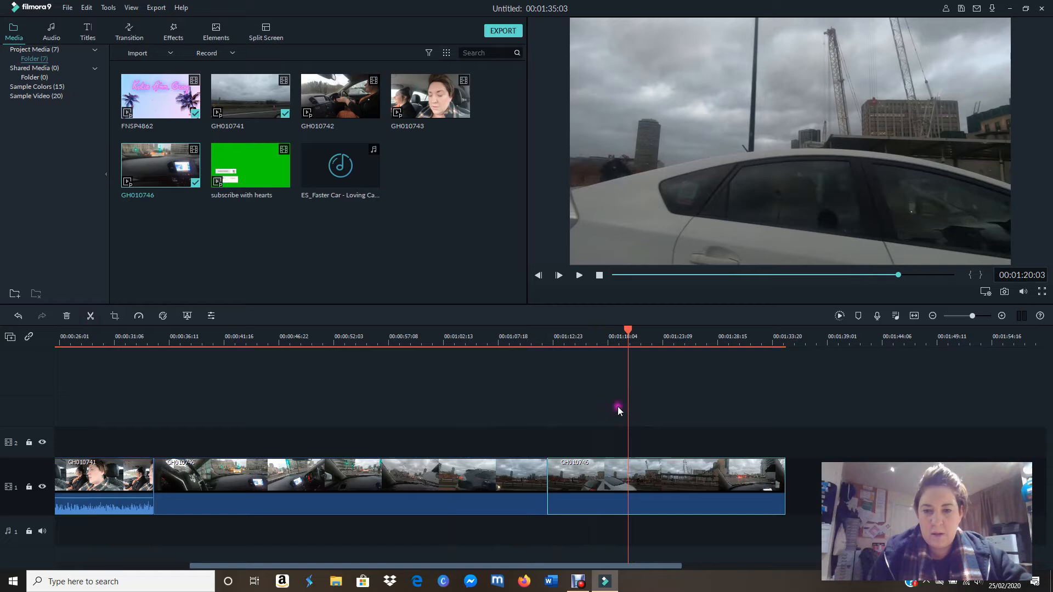
pyautogui.click(91, 316)
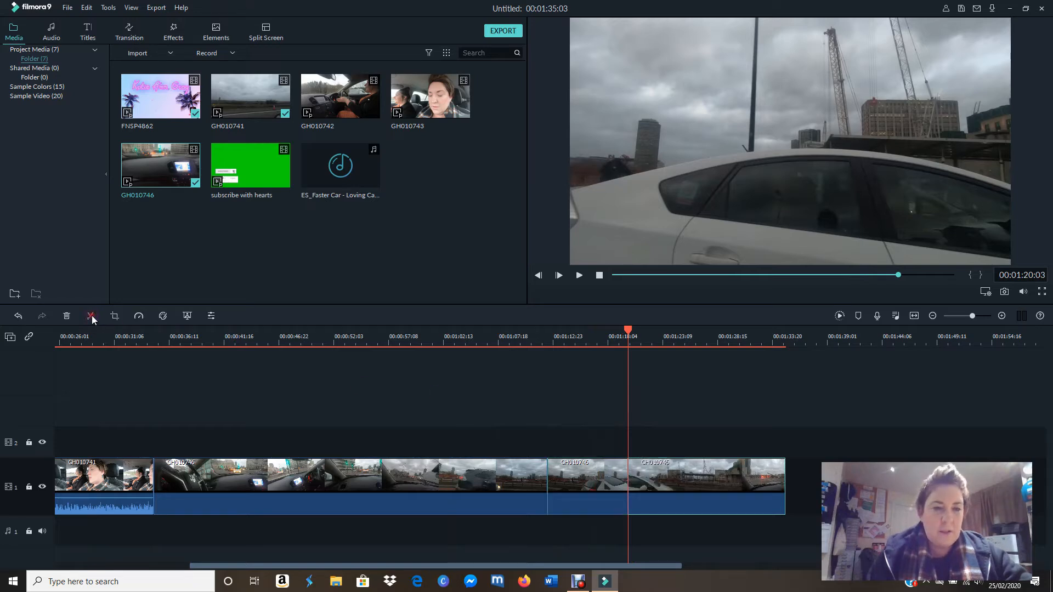
pyautogui.click(586, 475)
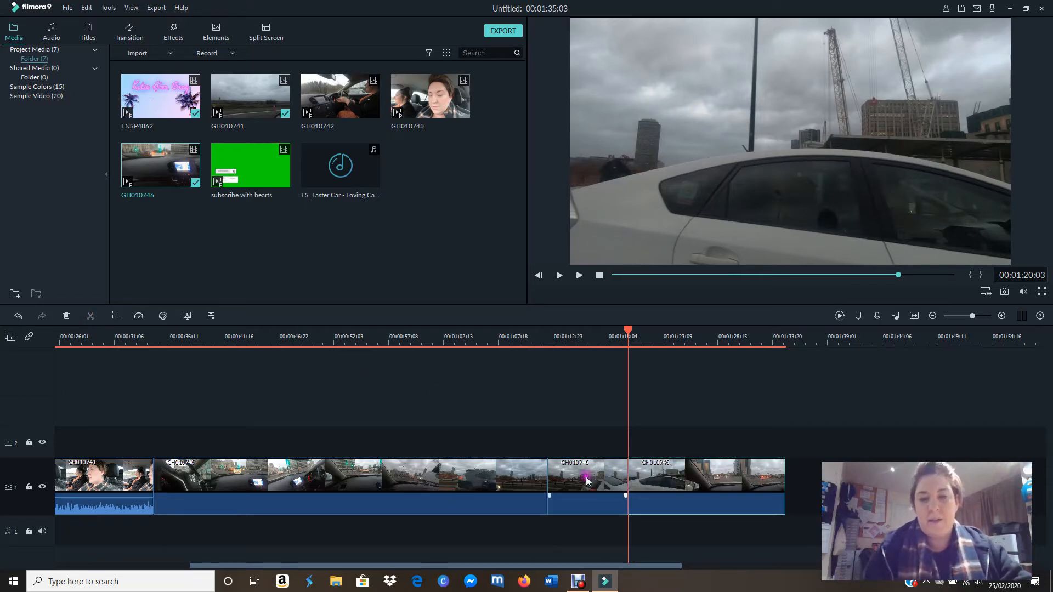
pyautogui.moveTo(592, 475); pyautogui.dragTo(599, 431)
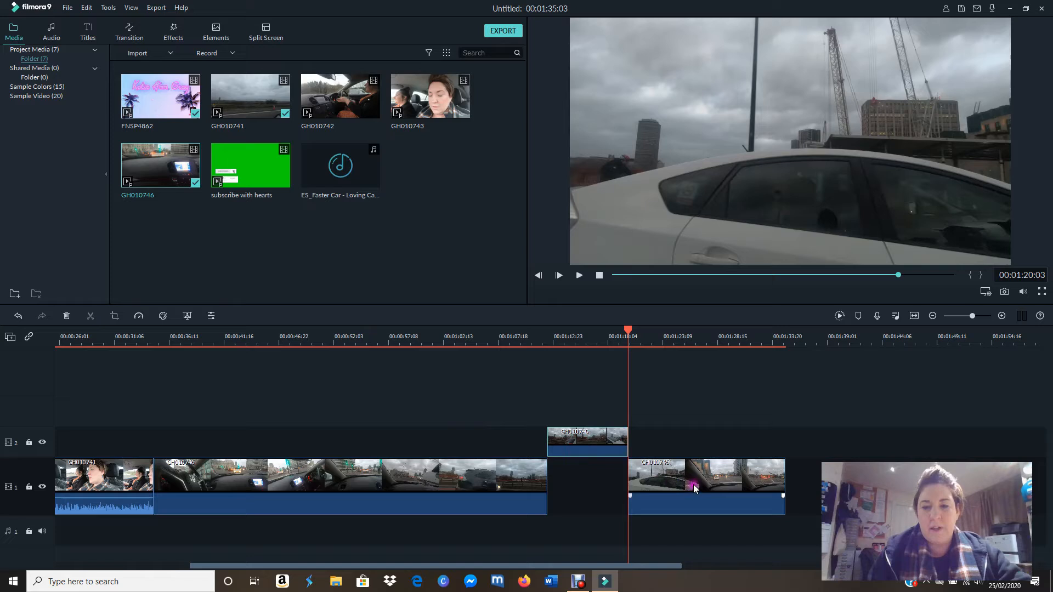
# Step: Scale the GH010746 section on video track 2 up to 219.31% in its Transform settings, previewing the frame at 00:01:14:22
pyautogui.click(585, 440)
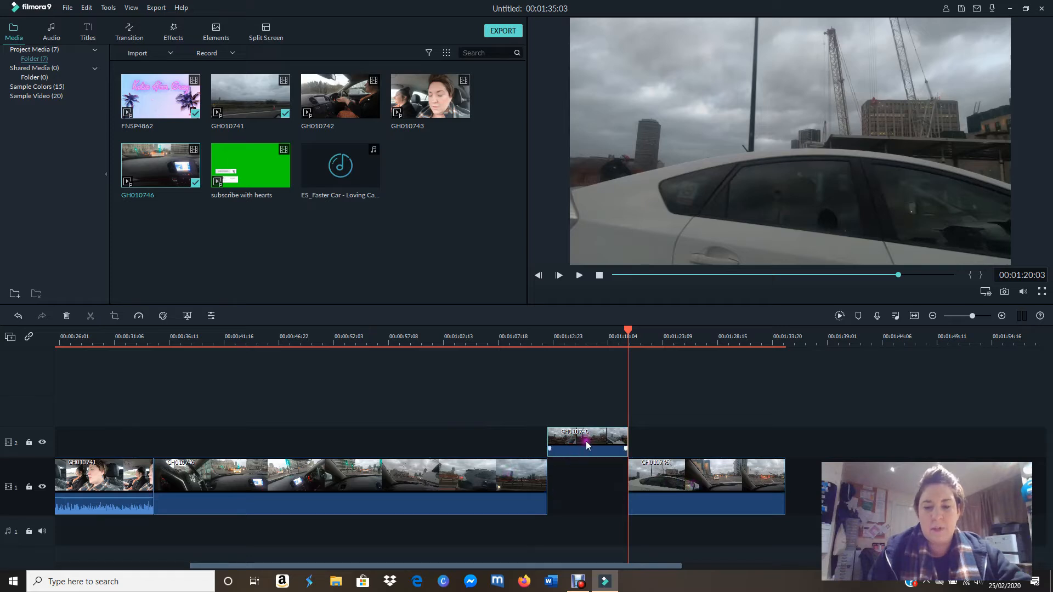
pyautogui.click(614, 359)
pyautogui.moveTo(630, 338); pyautogui.dragTo(574, 337)
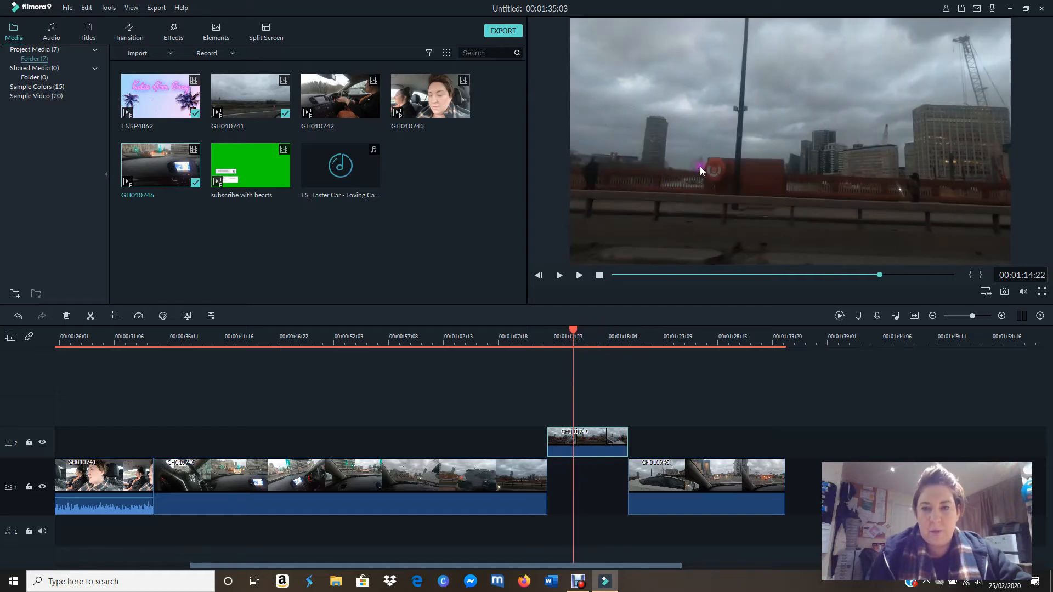
pyautogui.click(599, 439)
pyautogui.doubleClick(600, 440)
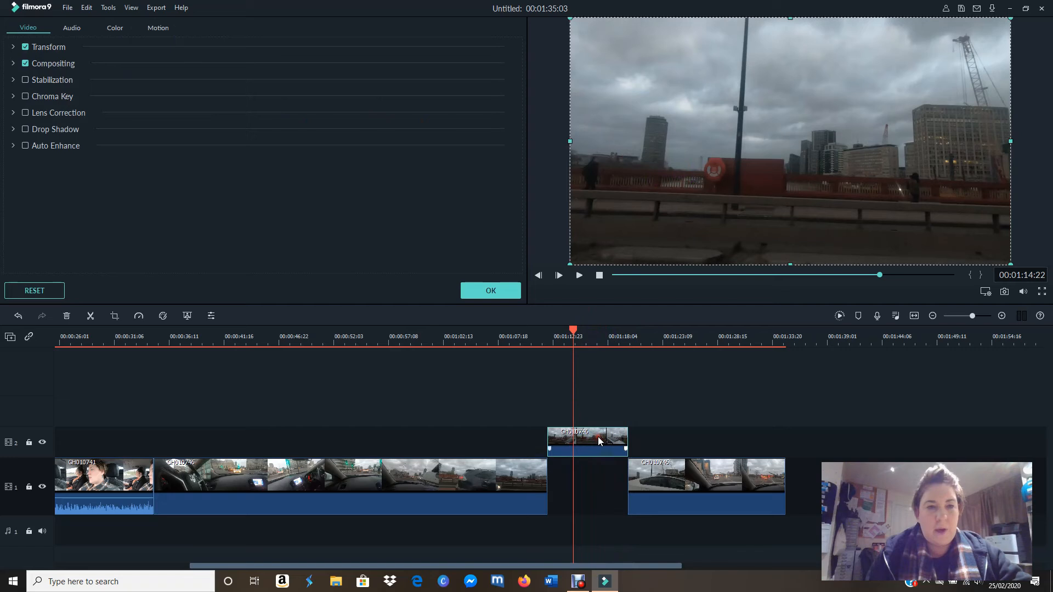
pyautogui.click(26, 131)
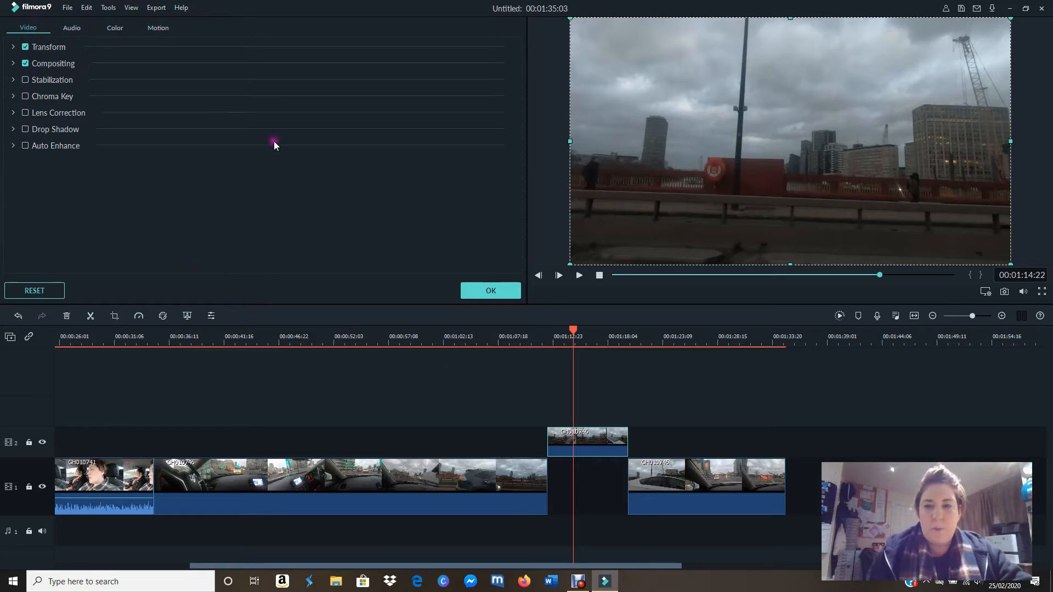
pyautogui.click(13, 47)
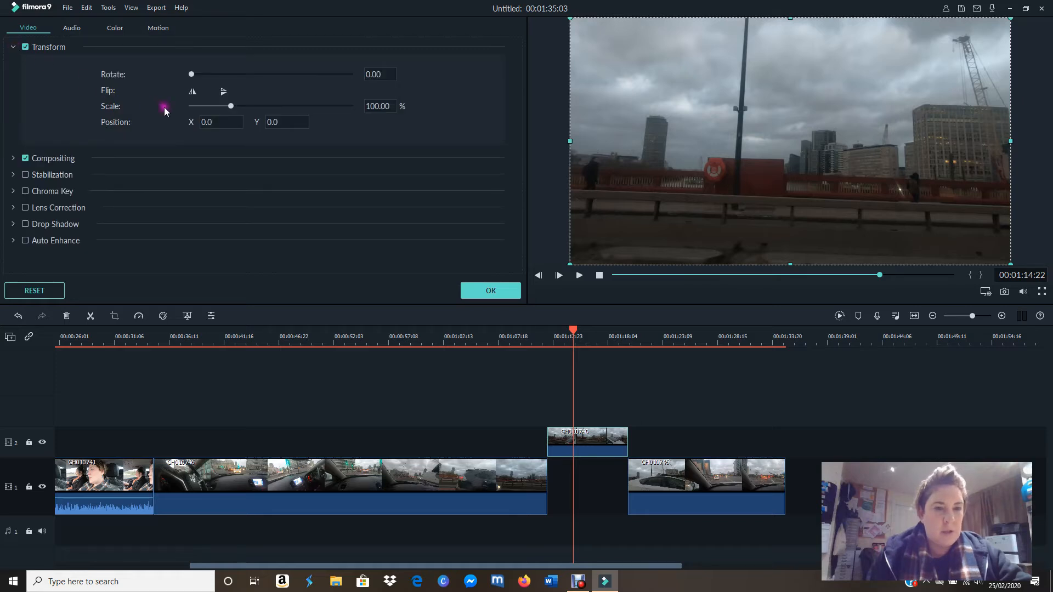
pyautogui.moveTo(231, 109); pyautogui.dragTo(277, 113)
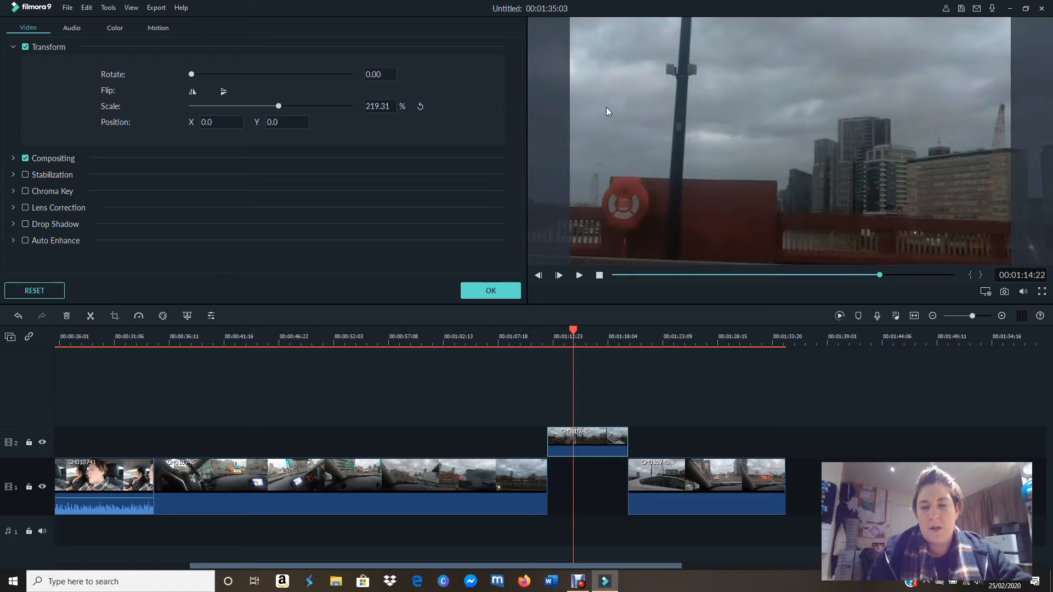
# Step: Reposition the enlarged section to X 281.2, Y 58.8 and play the sequence from 00:01:07:23 to check the zoom
pyautogui.moveTo(607, 107); pyautogui.dragTo(762, 73)
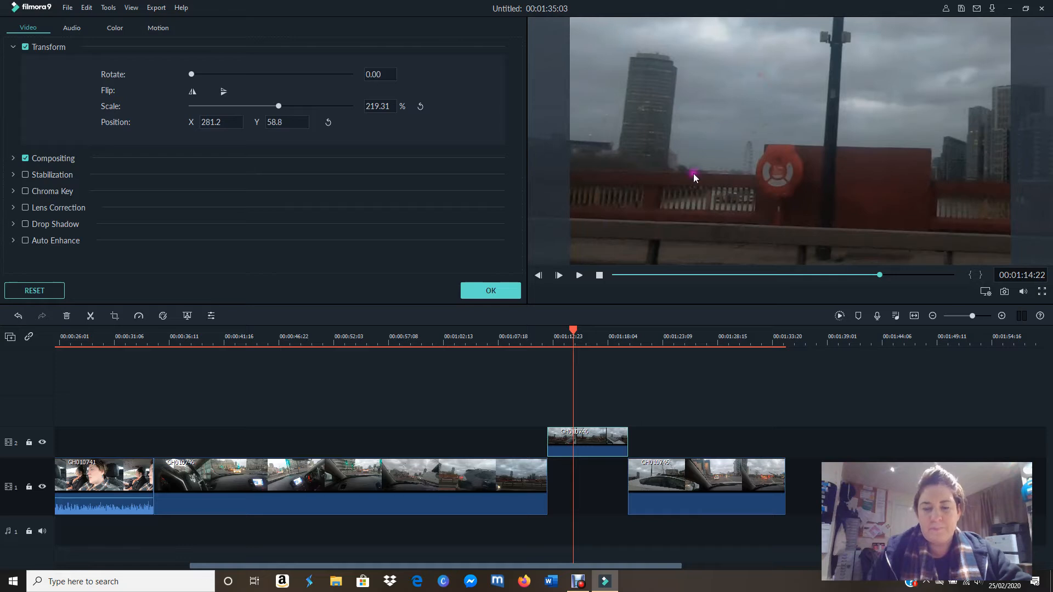
pyautogui.moveTo(574, 330); pyautogui.dragTo(501, 325)
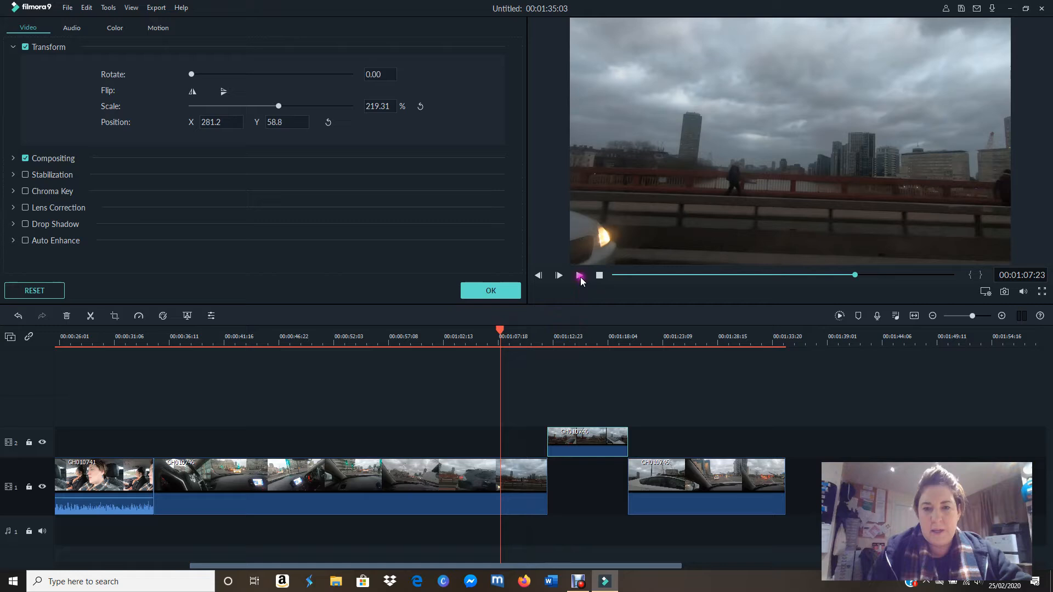
pyautogui.click(579, 276)
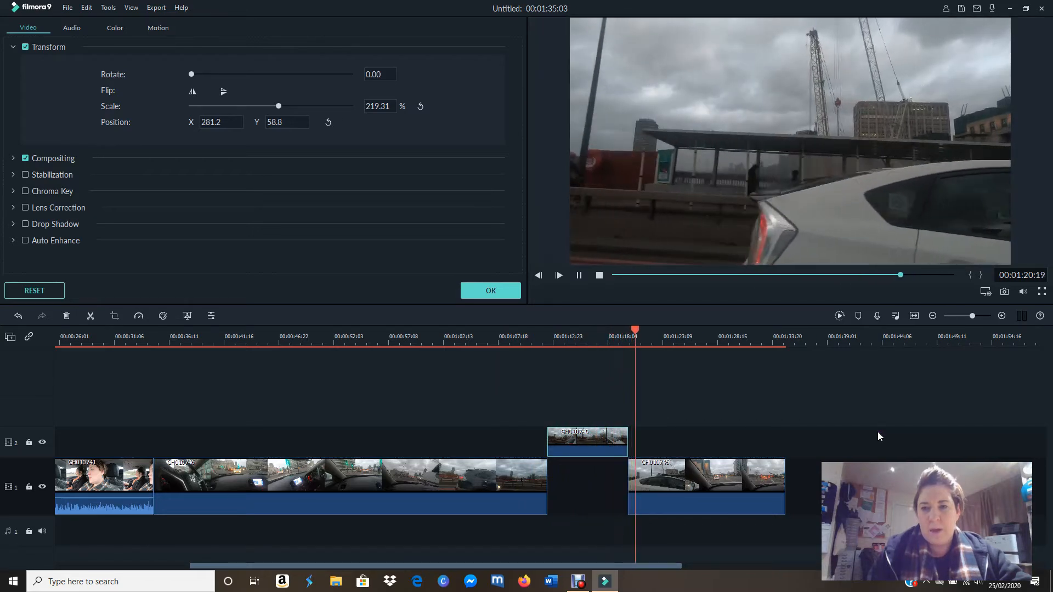
# Step: Pause playback, move the enlarged GH010746 section back into the gap on video track 1, and accept its Transform settings
pyautogui.click(579, 275)
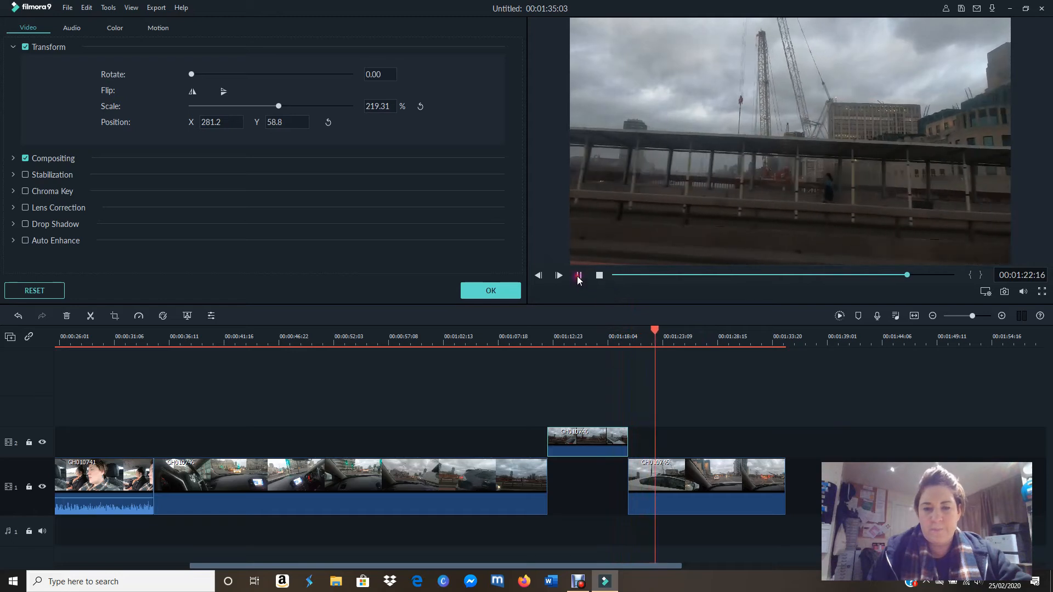
pyautogui.moveTo(593, 431); pyautogui.dragTo(594, 468)
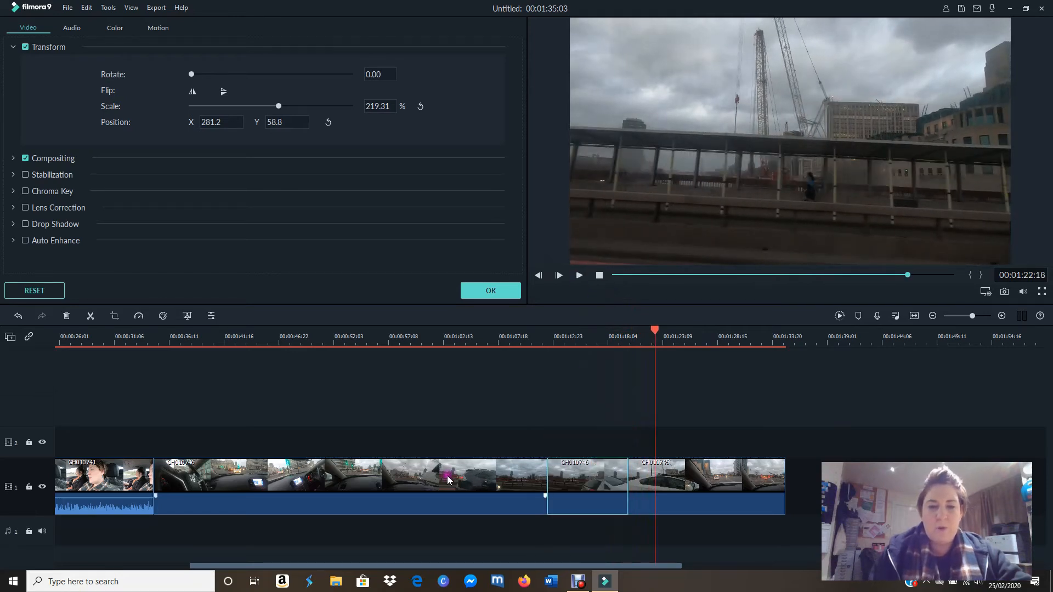
pyautogui.click(495, 292)
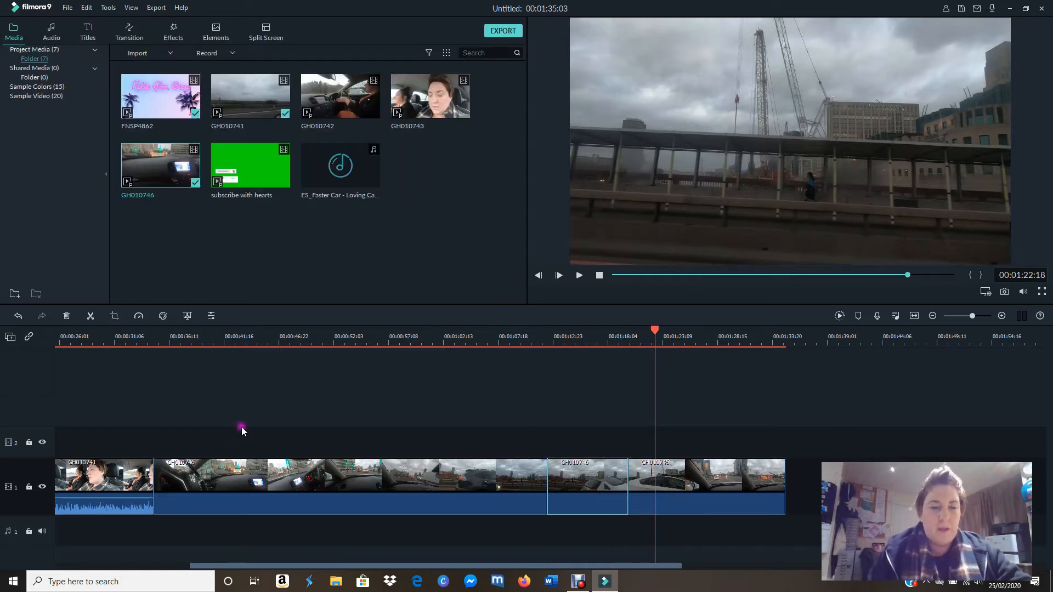
# Step: Speed up the first GH010746 section on video track 1 to Fast 2x
pyautogui.click(325, 480)
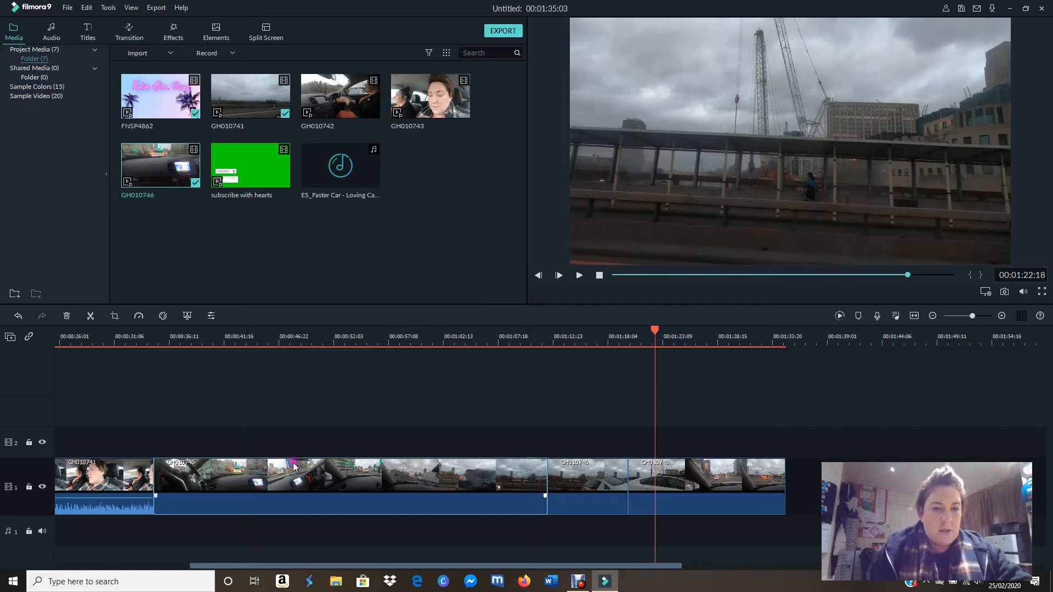
pyautogui.click(139, 317)
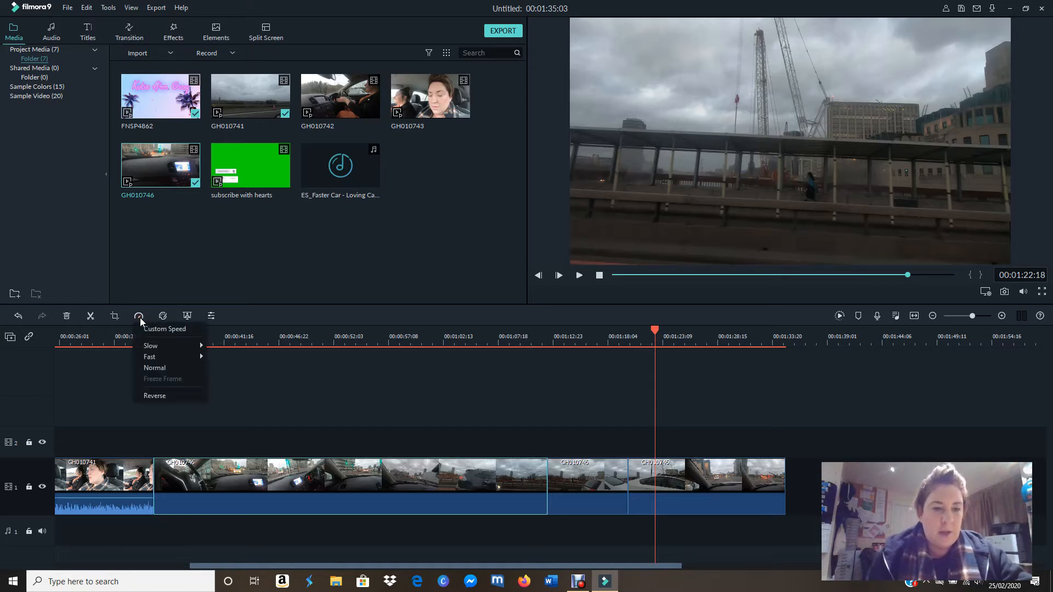
pyautogui.moveTo(181, 351)
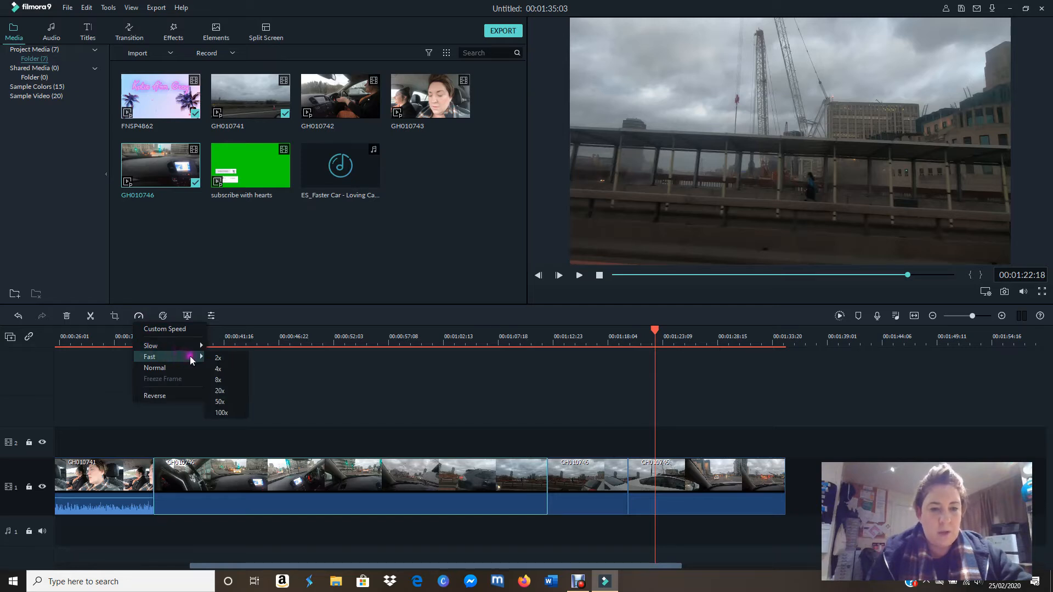
pyautogui.click(231, 357)
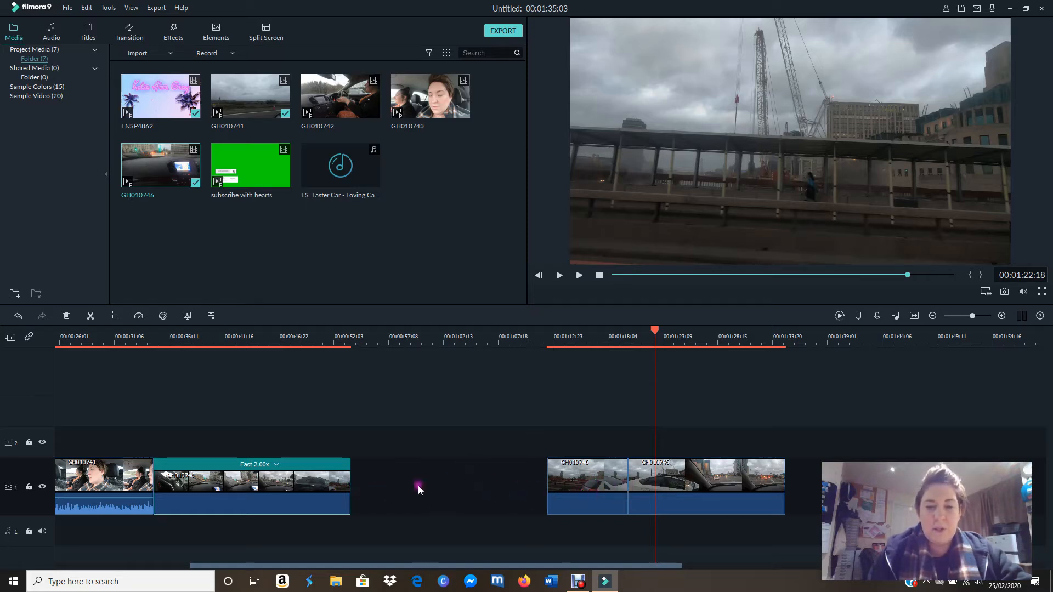
# Step: Ripple delete the empty gap after the sped-up GH010746 section
pyautogui.click(388, 484)
pyautogui.moveTo(378, 501)
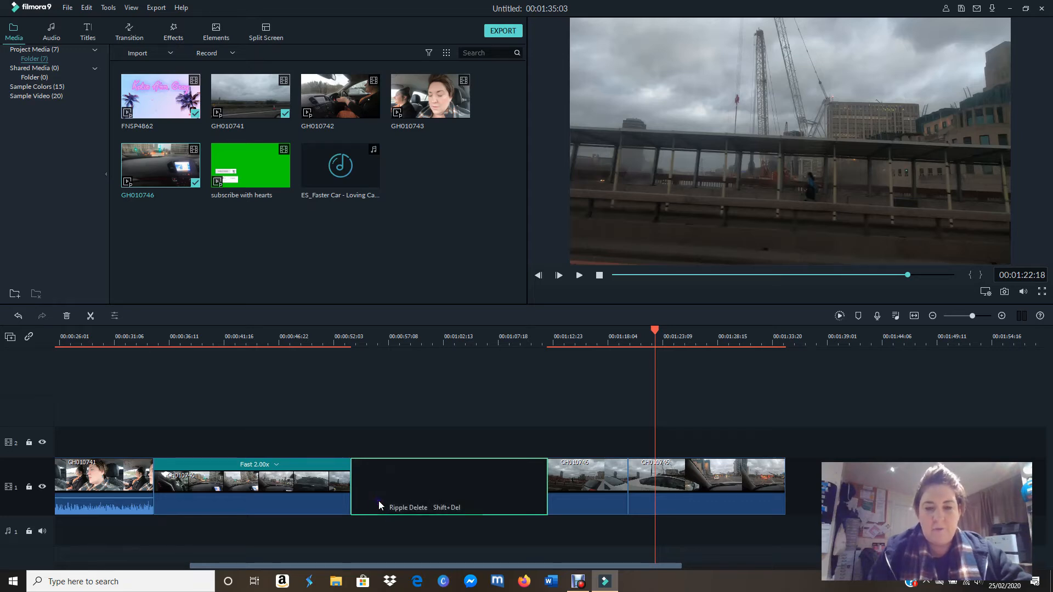
pyautogui.click(394, 509)
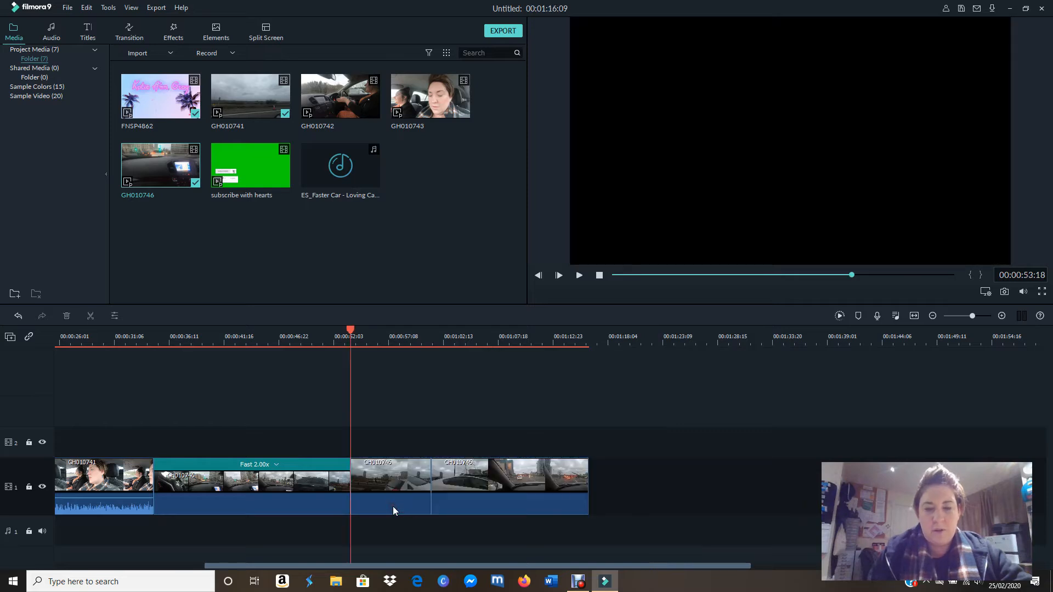
# Step: Set the last GH010746 section to Fast 2x and play the sequence up to 00:01:06:12 to check the speed
pyautogui.click(428, 488)
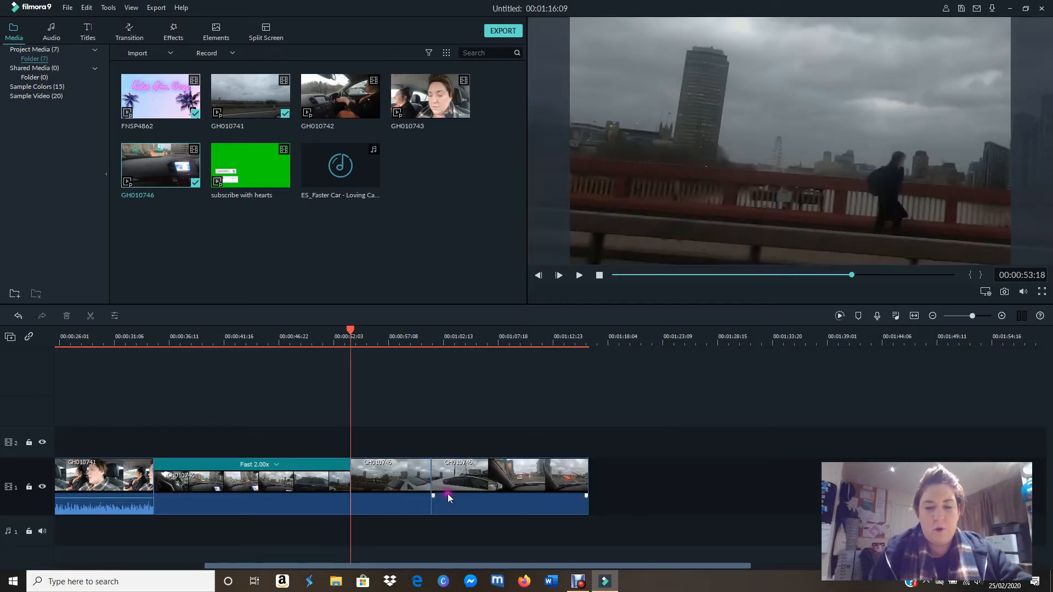
pyautogui.click(401, 480)
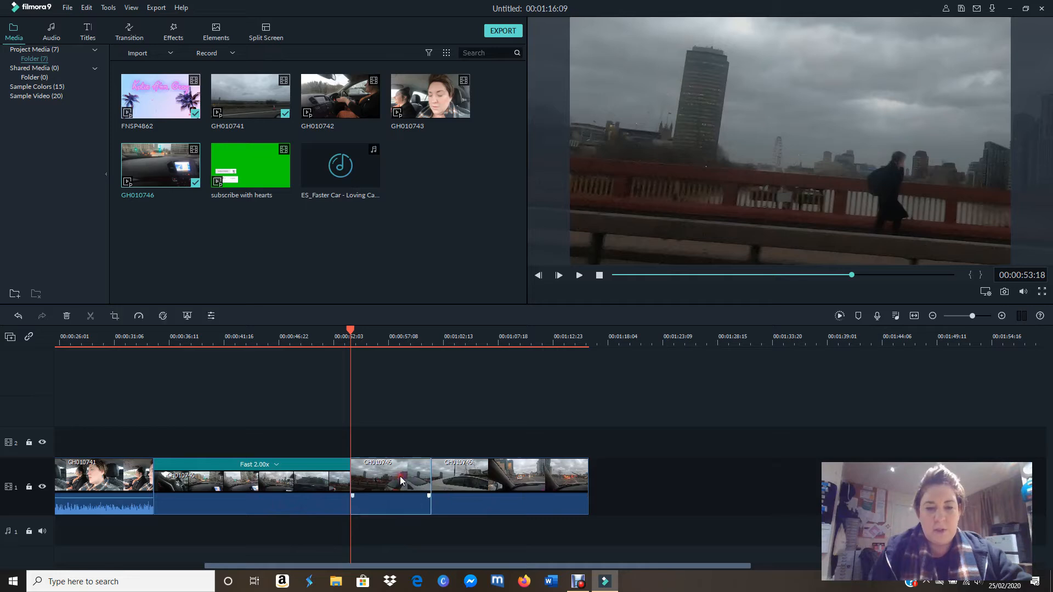
pyautogui.click(352, 342)
pyautogui.moveTo(352, 335); pyautogui.dragTo(425, 340)
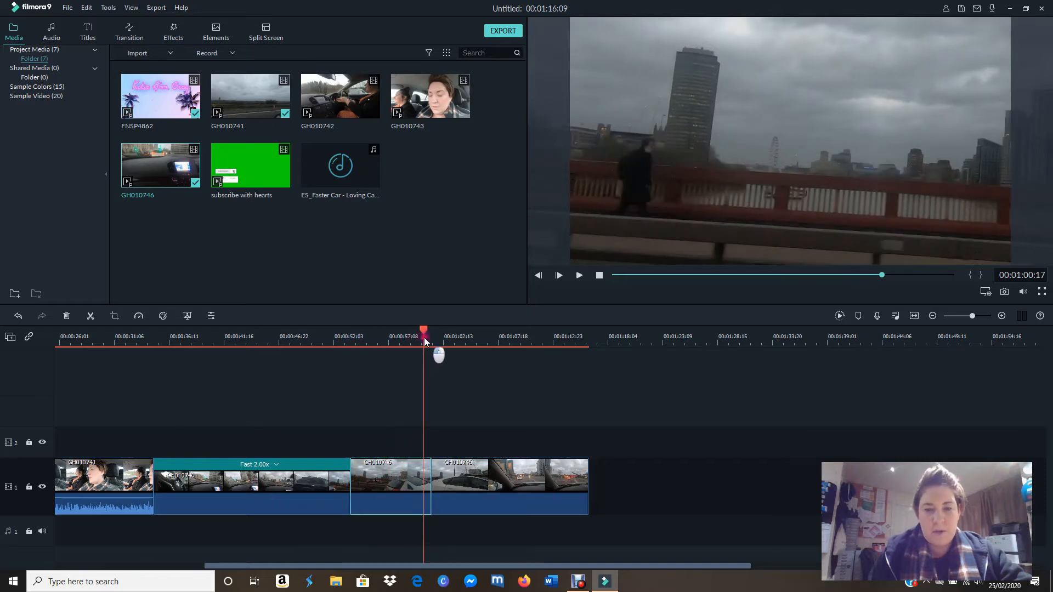
pyautogui.click(487, 476)
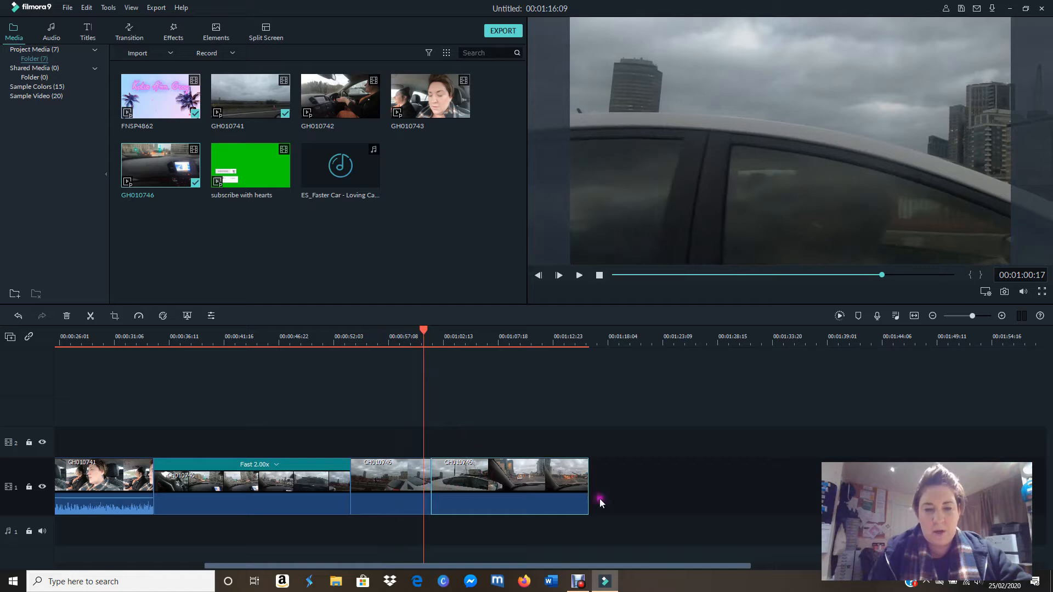
pyautogui.click(140, 317)
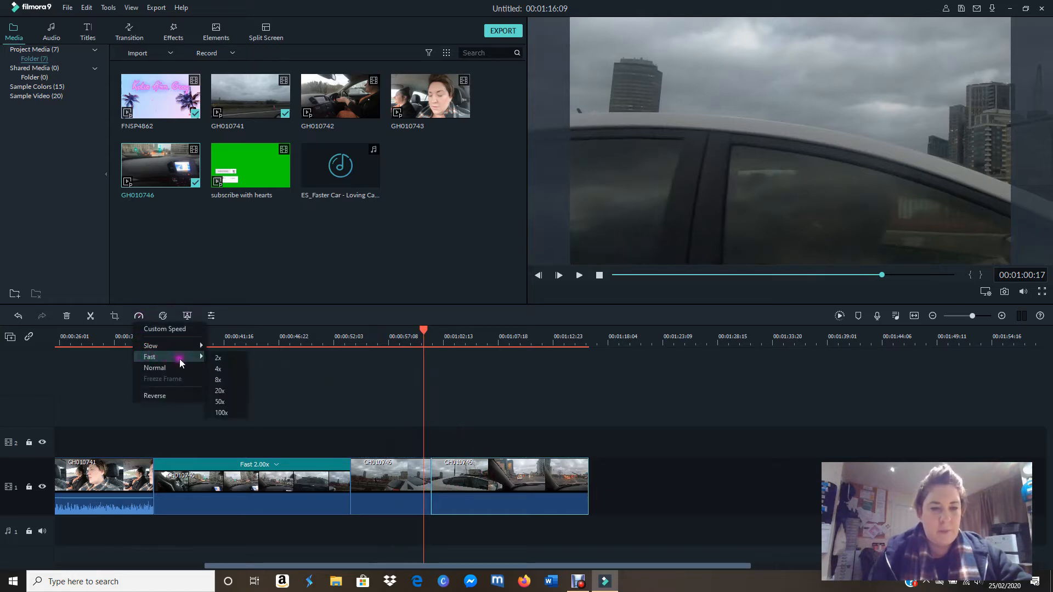
pyautogui.click(216, 359)
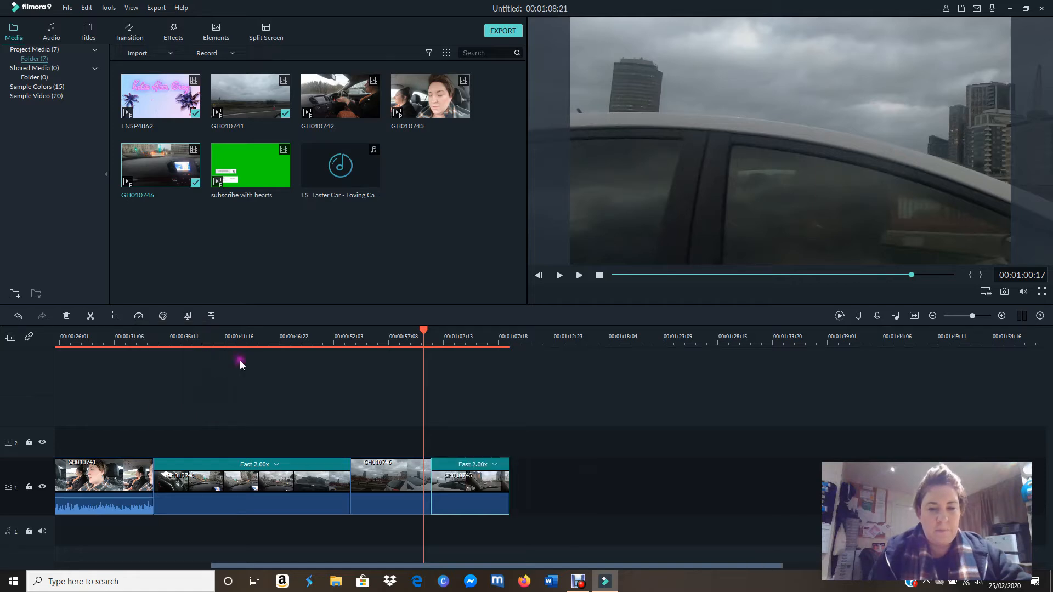
pyautogui.moveTo(425, 331); pyautogui.dragTo(311, 330)
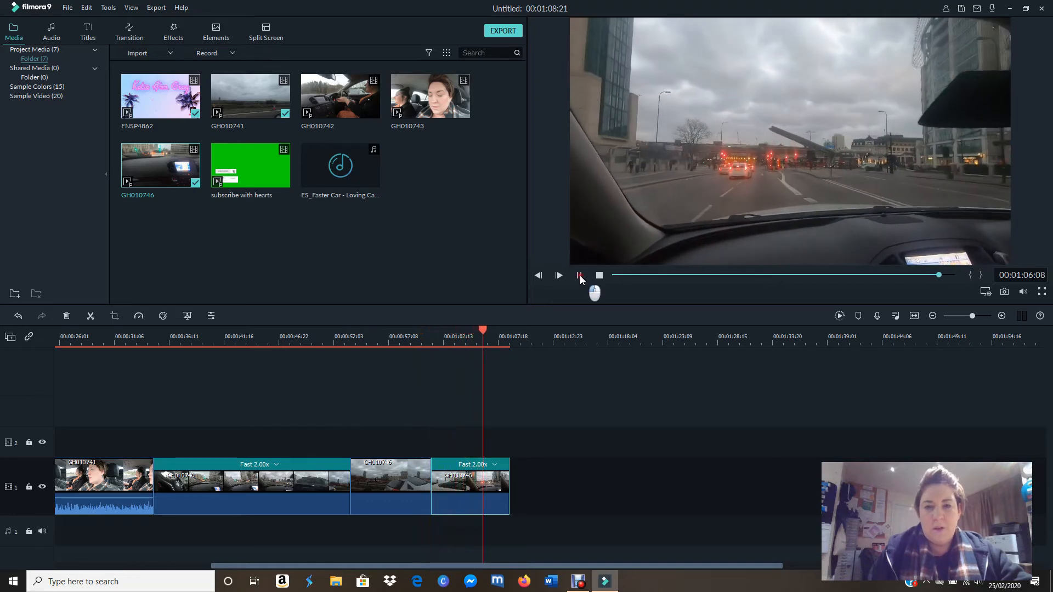
pyautogui.click(579, 277)
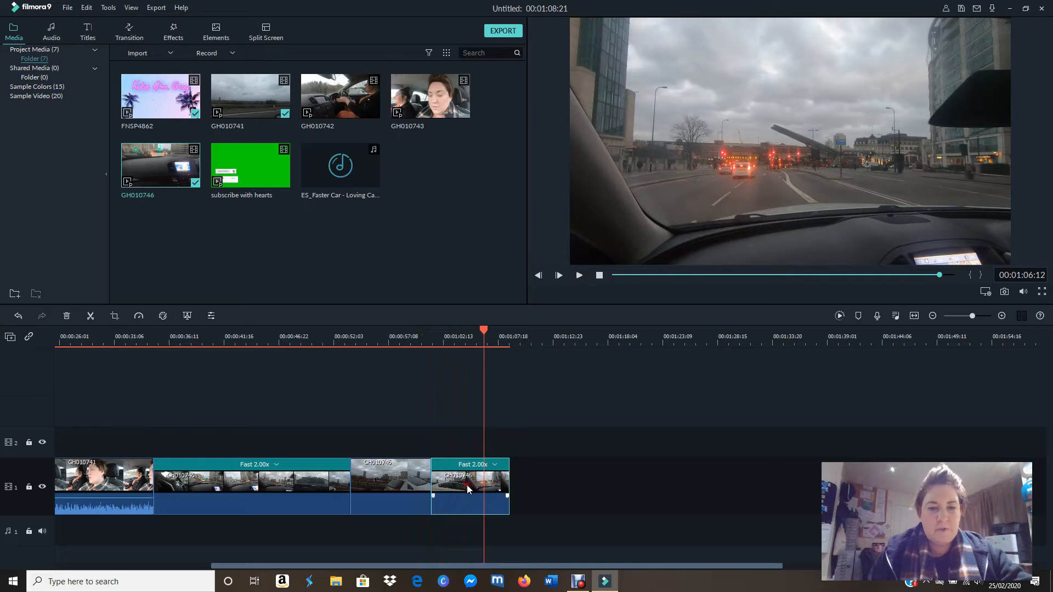
# Step: Set the last GH010746 section's custom speed to 12.20x and extend its end to 00:01:06:10
pyautogui.click(139, 317)
pyautogui.click(156, 330)
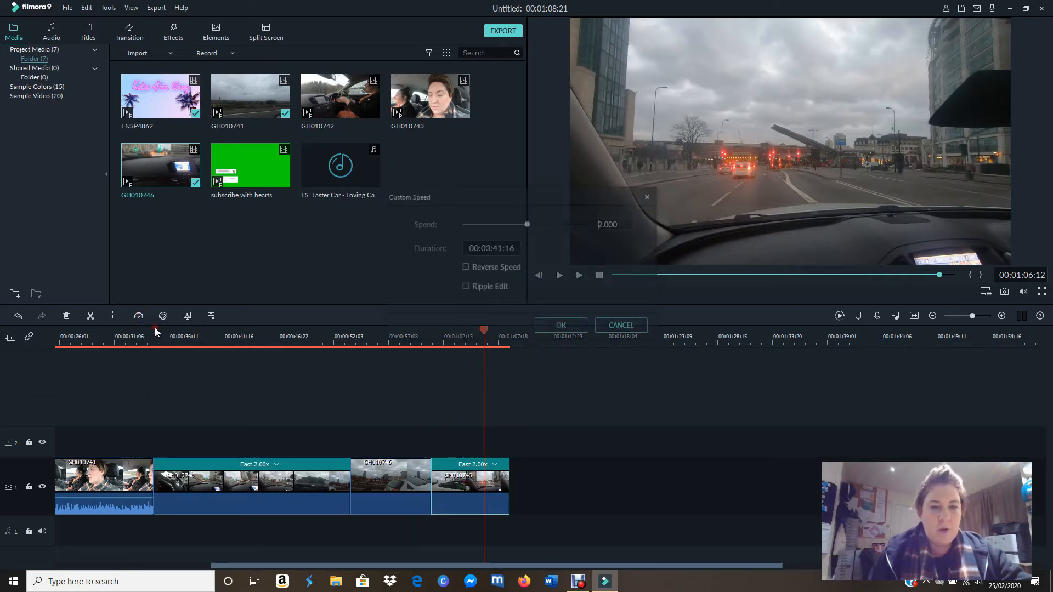
pyautogui.moveTo(526, 226)
pyautogui.mouseDown()
pyautogui.moveTo(570, 232)
pyautogui.moveTo(540, 228)
pyautogui.mouseUp()
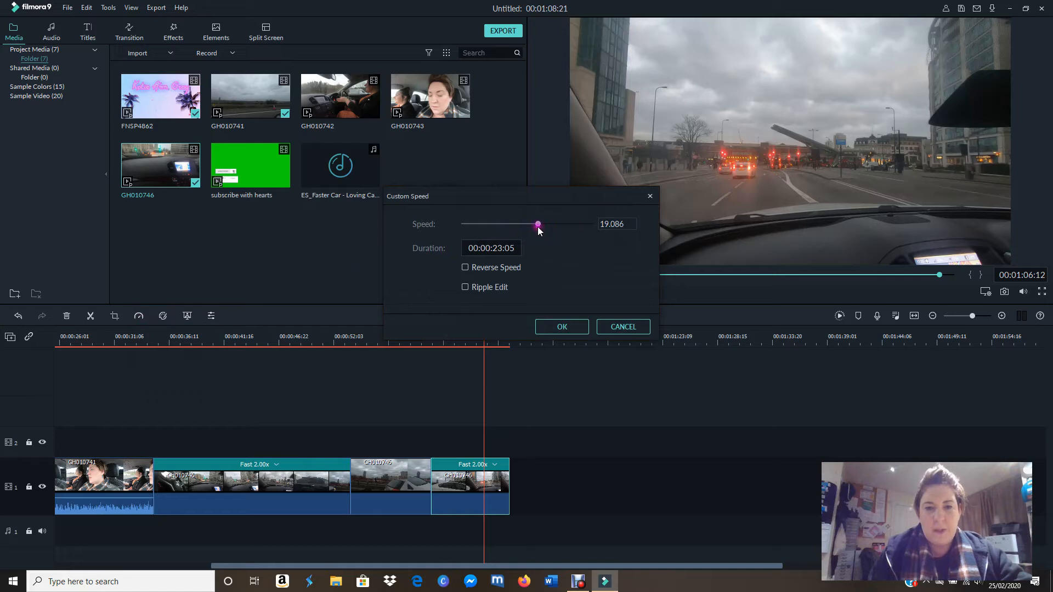
pyautogui.moveTo(538, 226); pyautogui.dragTo(533, 227)
pyautogui.click(547, 327)
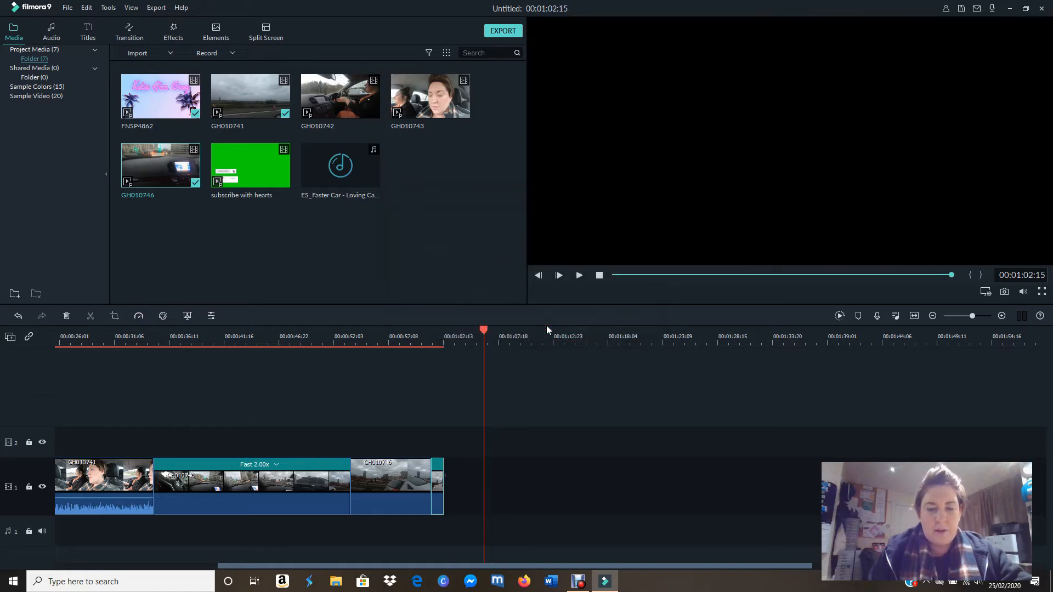
pyautogui.moveTo(444, 482); pyautogui.dragTo(482, 486)
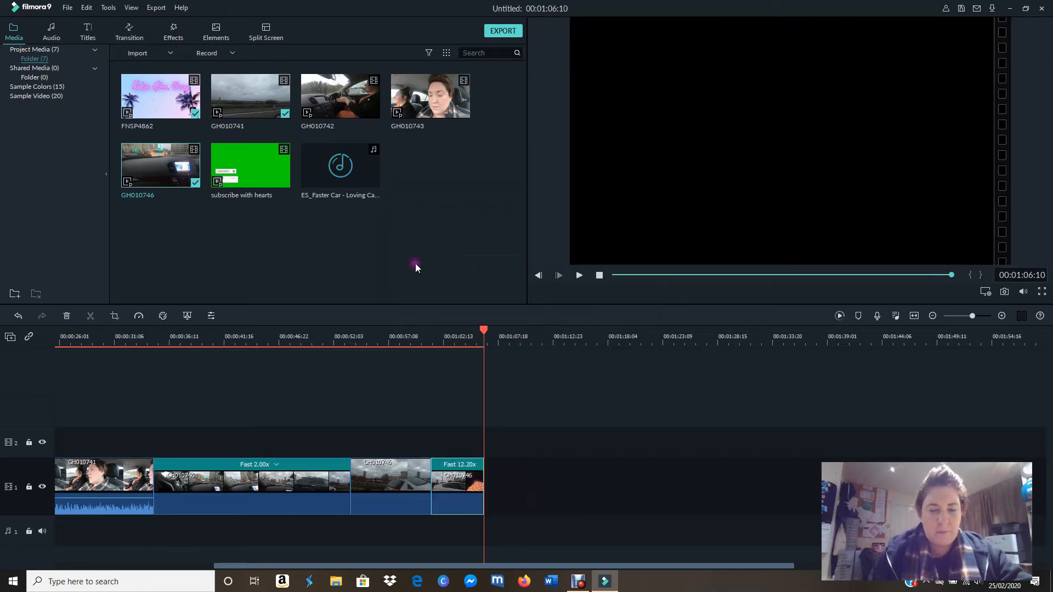
# Step: Go back into the 2x GH010746 section and play it up to 00:00:50:04
pyautogui.moveTo(485, 333); pyautogui.dragTo(521, 342)
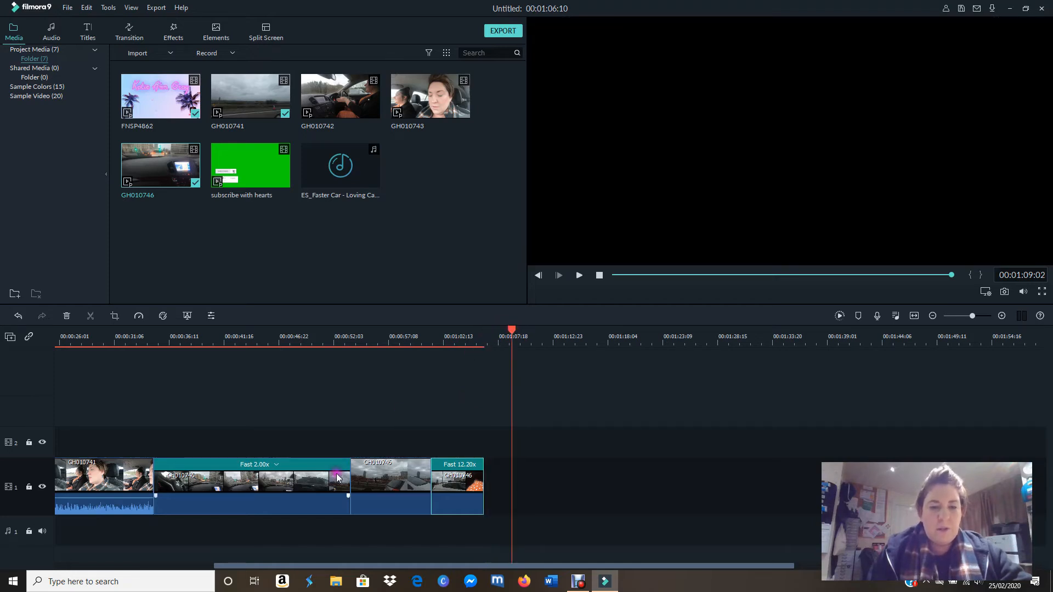
pyautogui.moveTo(527, 340); pyautogui.dragTo(294, 344)
pyautogui.click(579, 275)
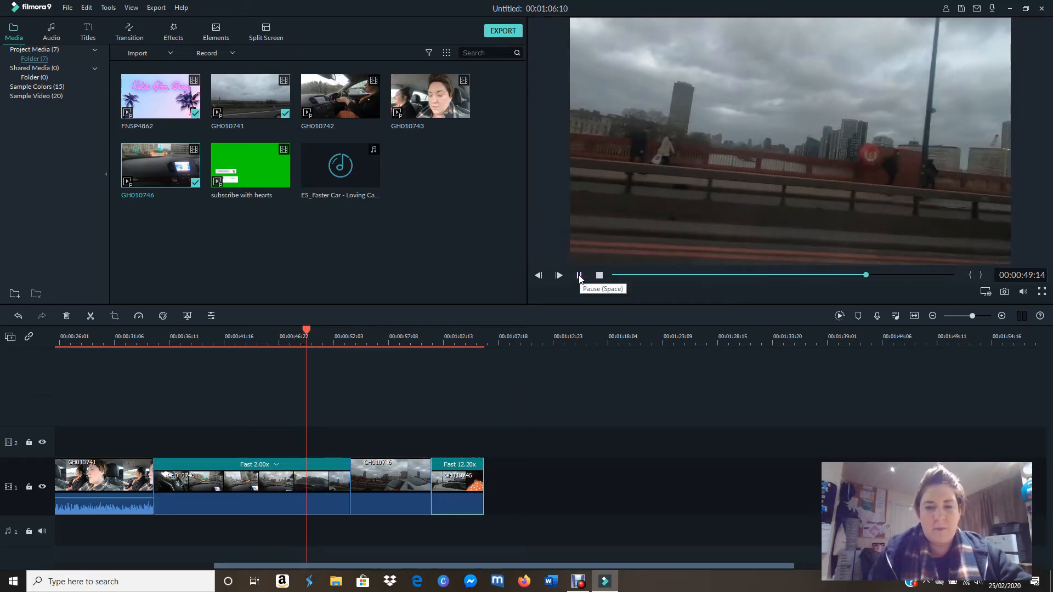
pyautogui.click(570, 275)
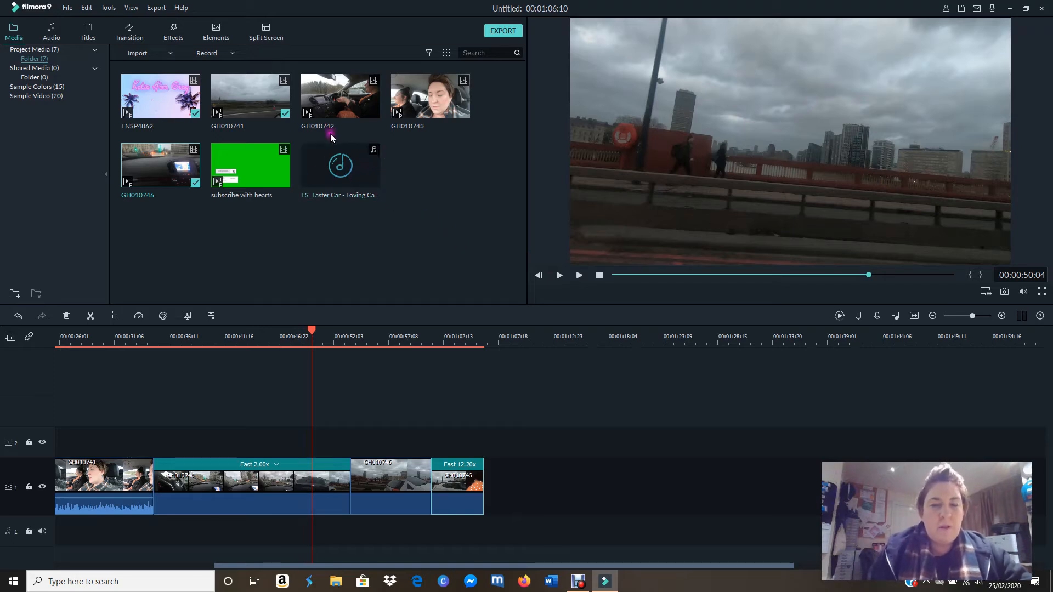
# Step: Place the song ES_Faster Car on audio track 1 from the start of the 2x section and play it from 00:00:35:01
pyautogui.click(369, 171)
pyautogui.moveTo(369, 172); pyautogui.dragTo(160, 521)
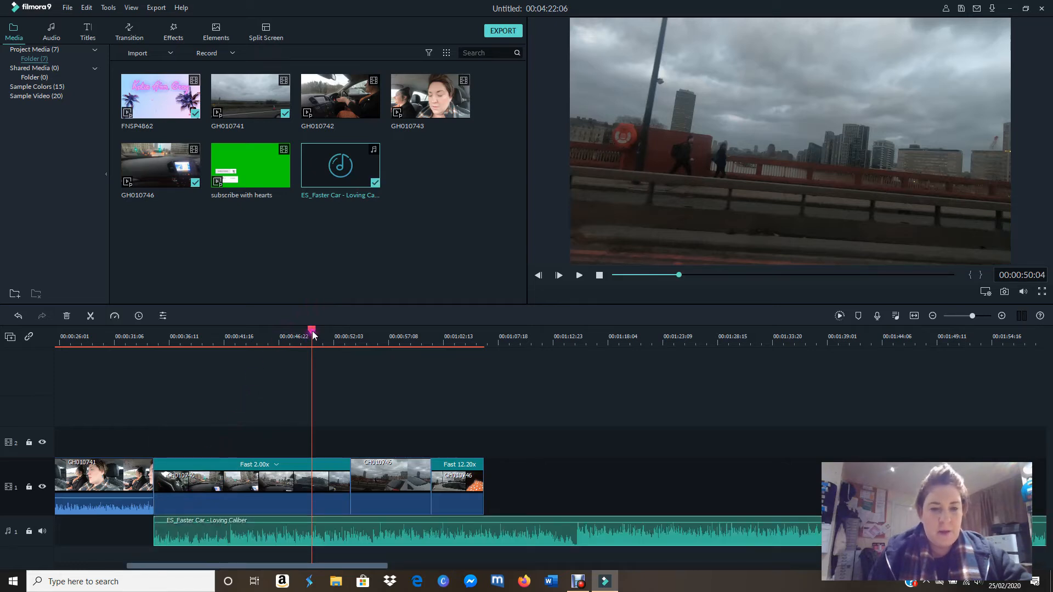
pyautogui.moveTo(312, 334); pyautogui.dragTo(155, 340)
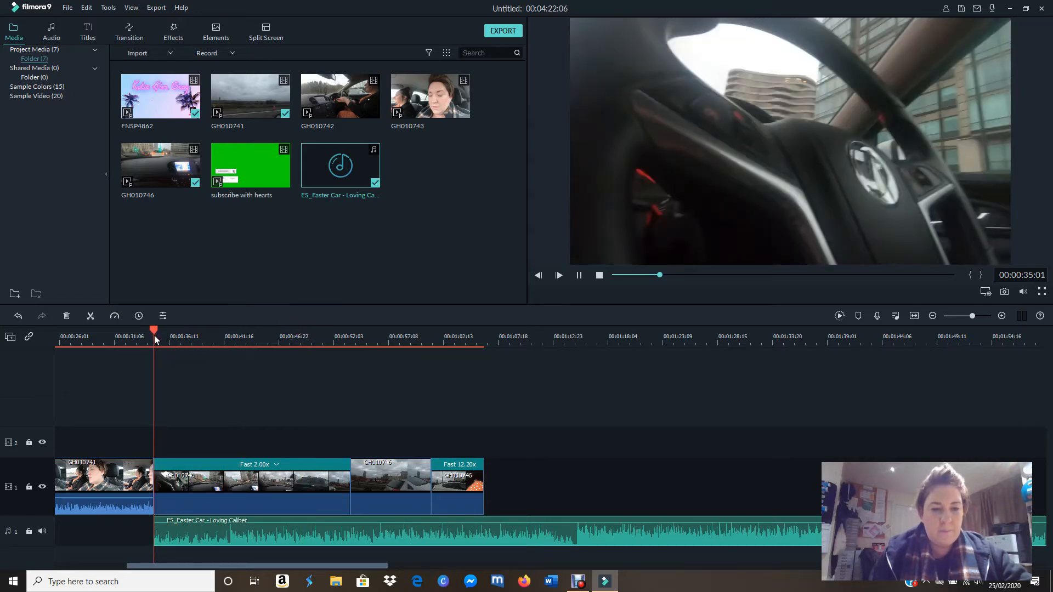
pyautogui.press('space')
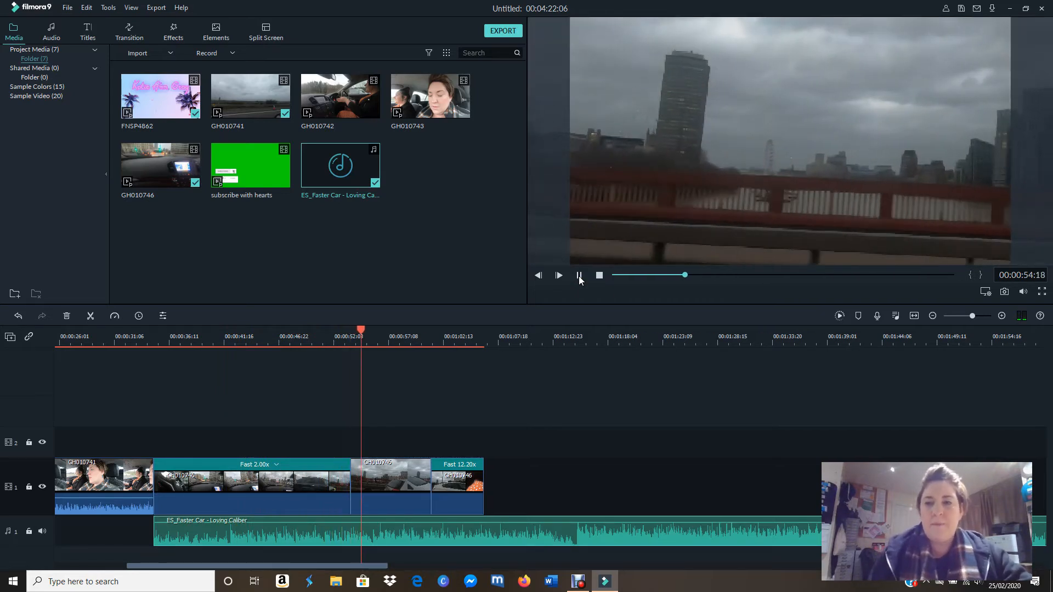
pyautogui.click(579, 275)
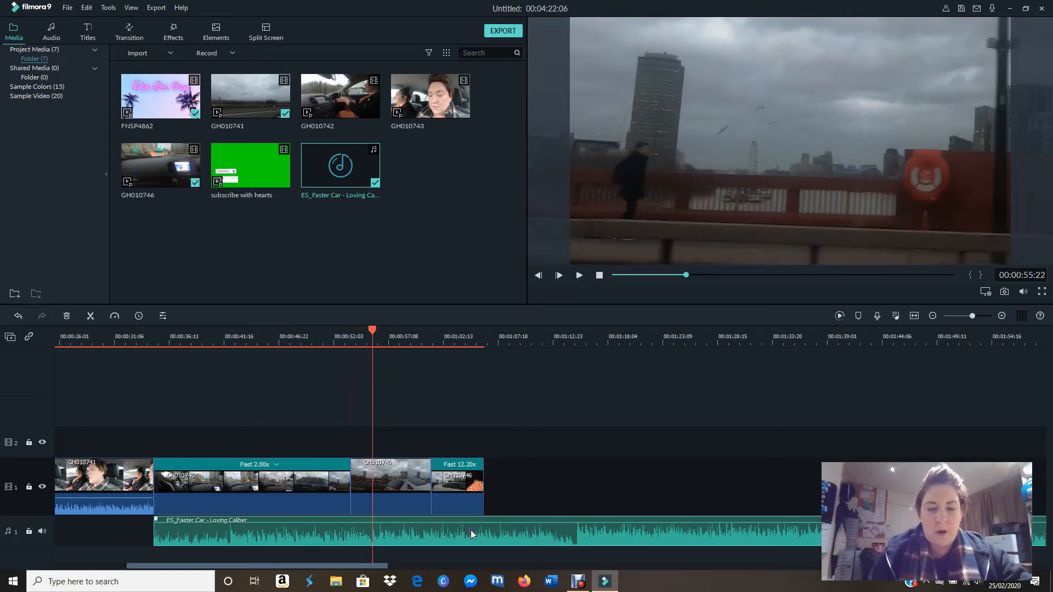
# Step: Slide the song back and forth on audio track 1, returning its start to the beginning of the 2x section
pyautogui.moveTo(656, 532); pyautogui.dragTo(509, 528)
pyautogui.moveTo(304, 530); pyautogui.dragTo(524, 522)
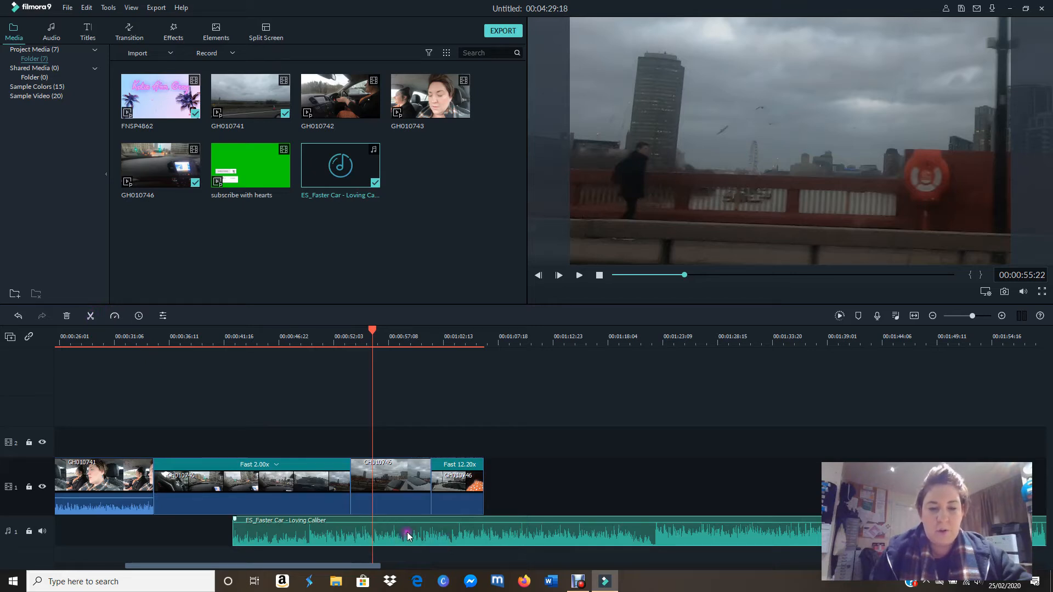
pyautogui.moveTo(406, 538); pyautogui.dragTo(324, 532)
# Step: Split the song at 00:01:06:08, delete the part after the video ends, and return the playhead to 00:00:35:00
pyautogui.moveTo(372, 329); pyautogui.dragTo(483, 342)
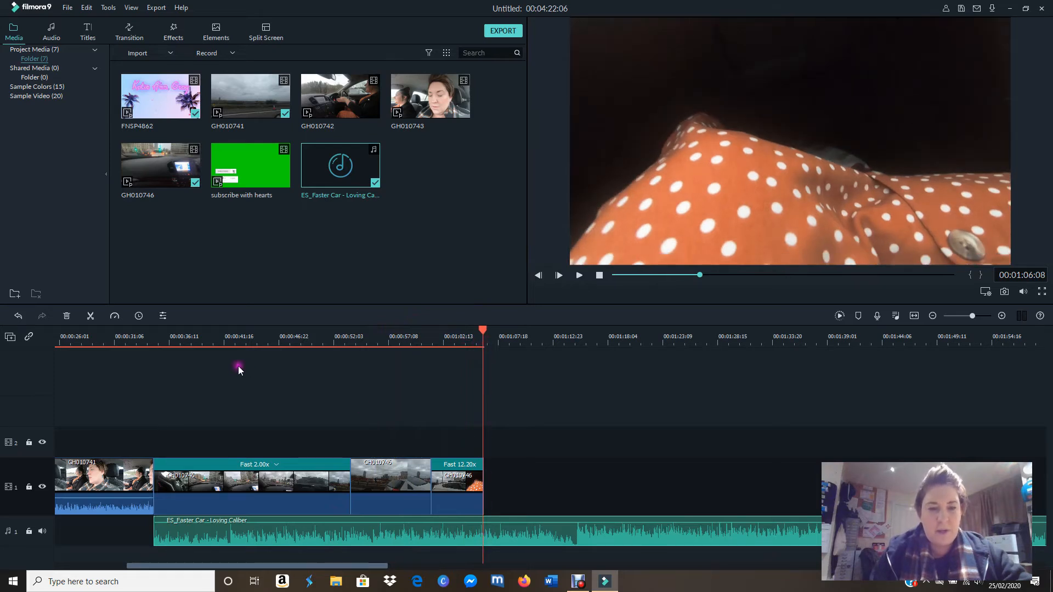
pyautogui.click(91, 317)
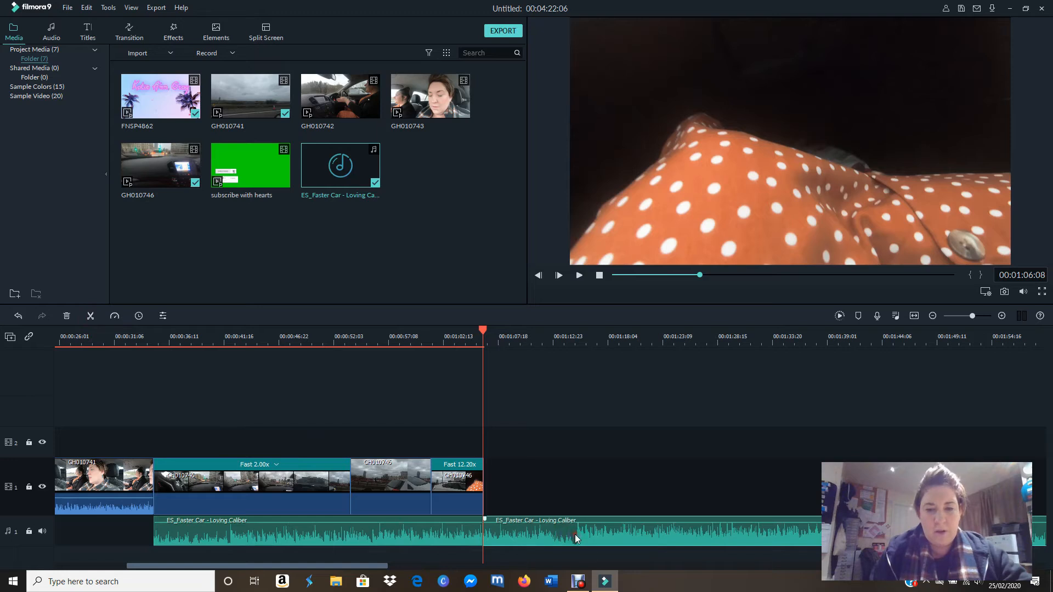
pyautogui.click(66, 319)
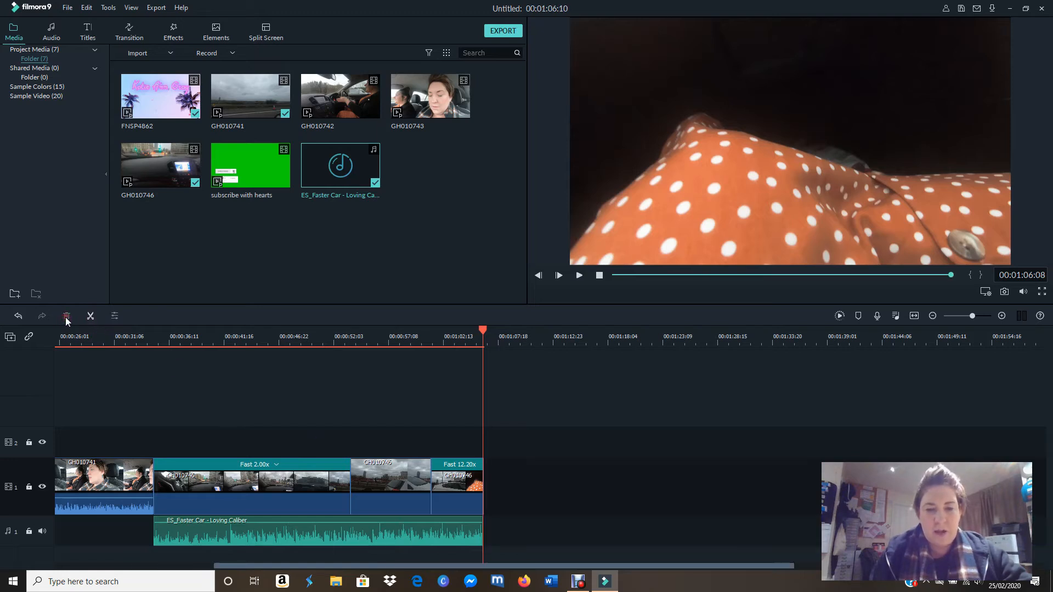
pyautogui.moveTo(484, 337); pyautogui.dragTo(154, 370)
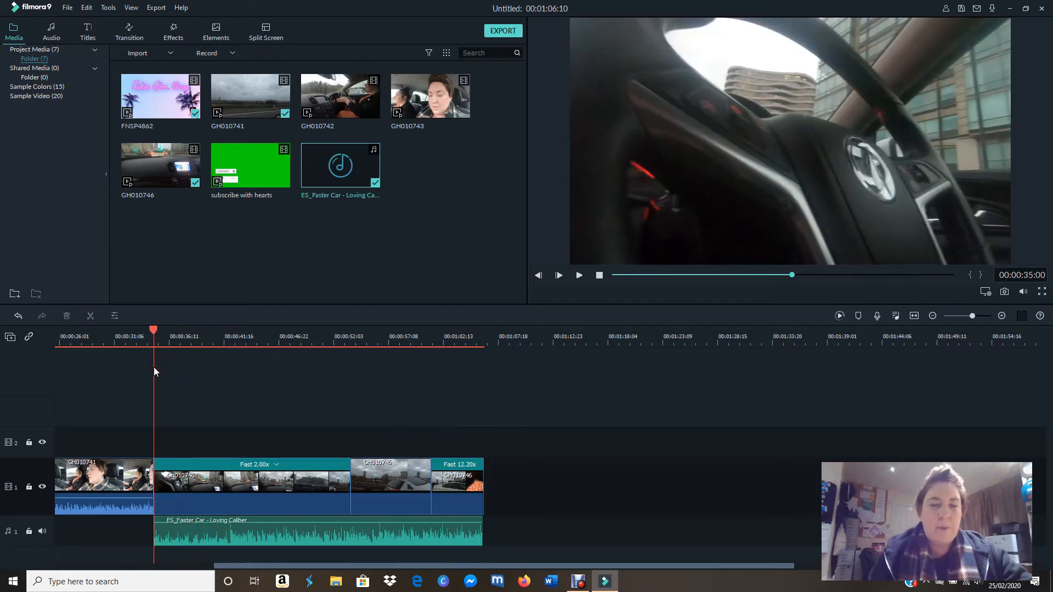
pyautogui.click(256, 248)
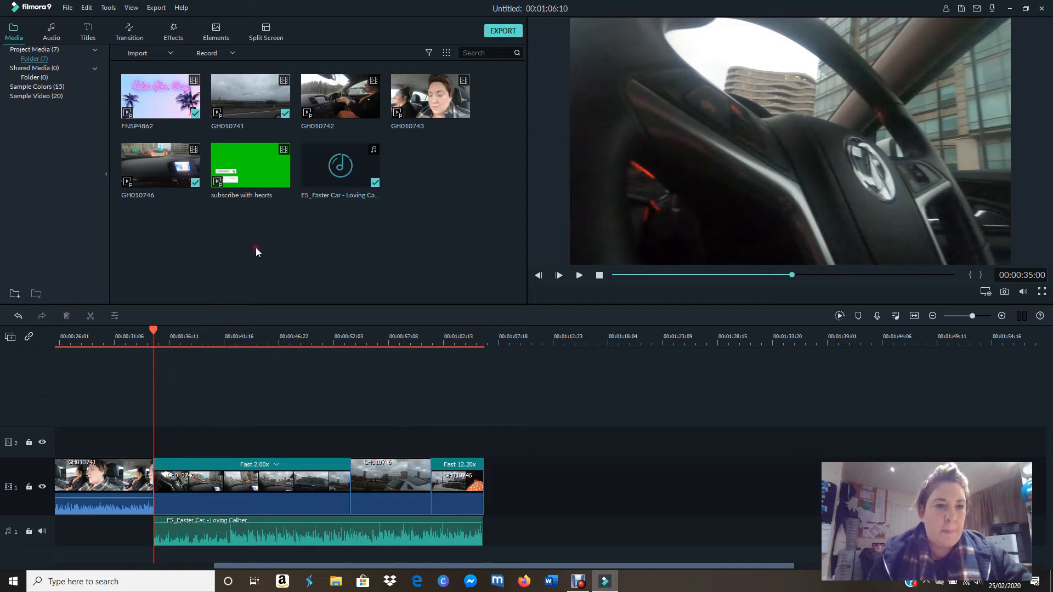
# Step: Browse the available title templates in the Custom, Openers, Titles, Lower 3rds and Subtitles categories
pyautogui.click(90, 40)
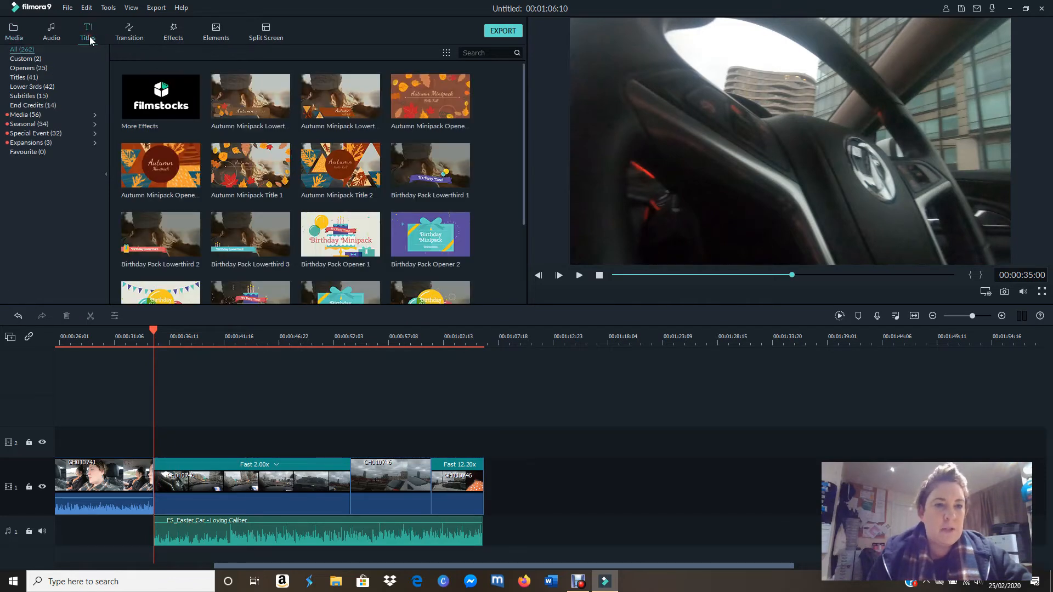
pyautogui.click(49, 60)
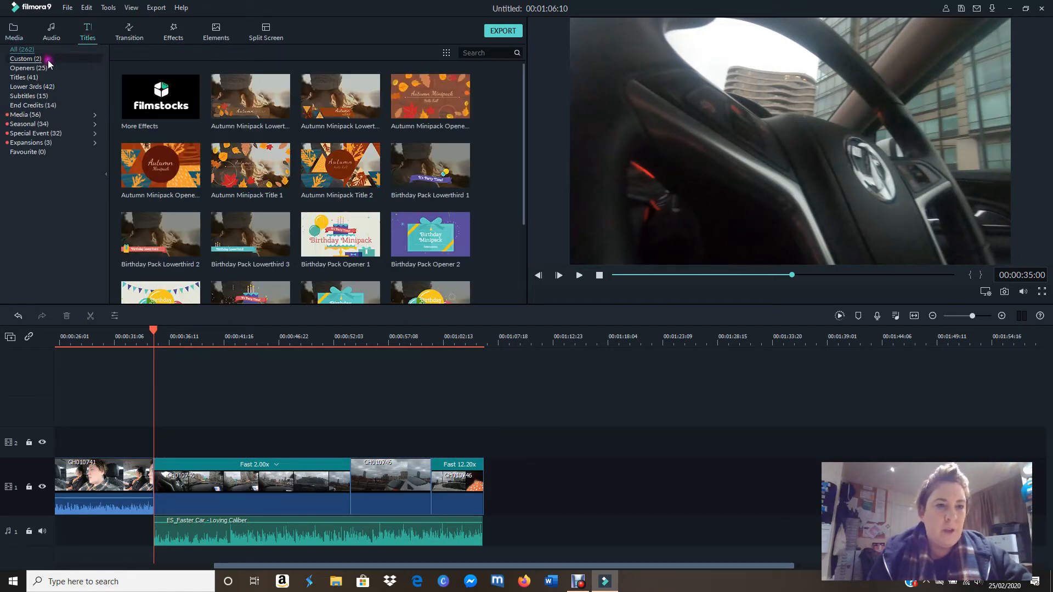
pyautogui.click(47, 68)
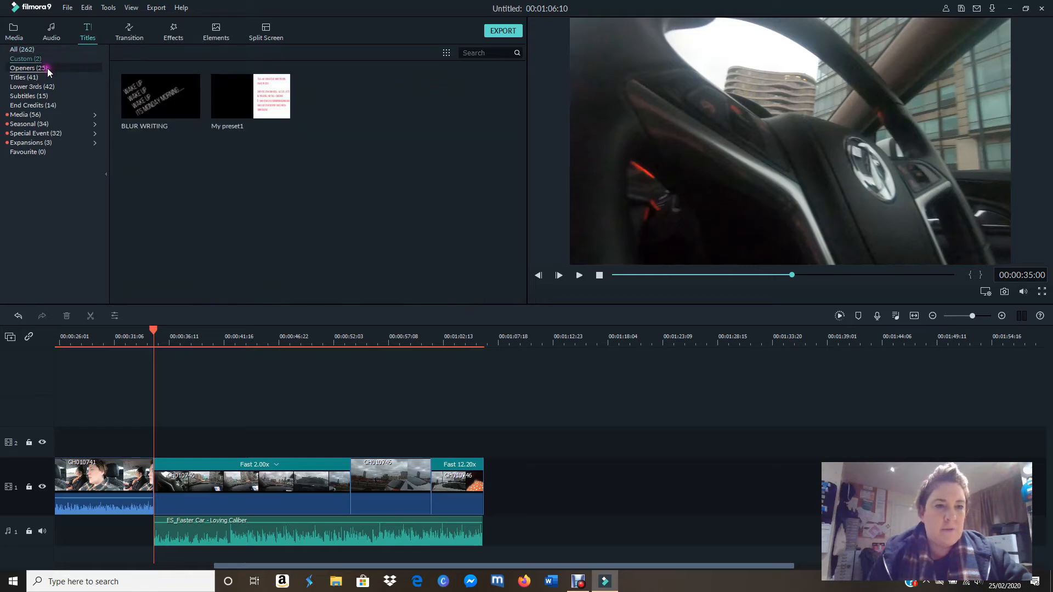
pyautogui.click(46, 81)
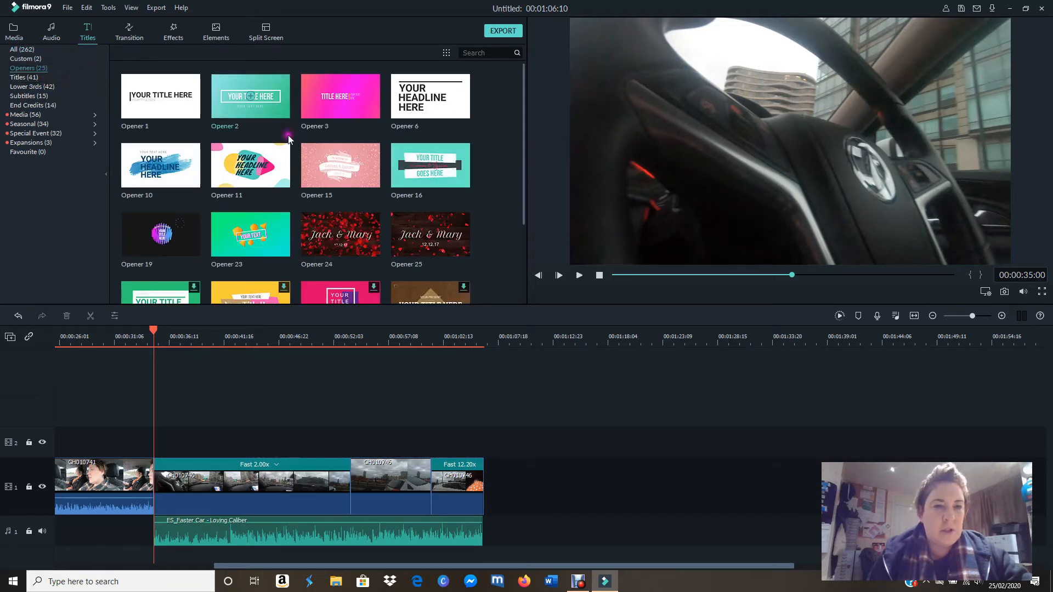
pyautogui.click(41, 79)
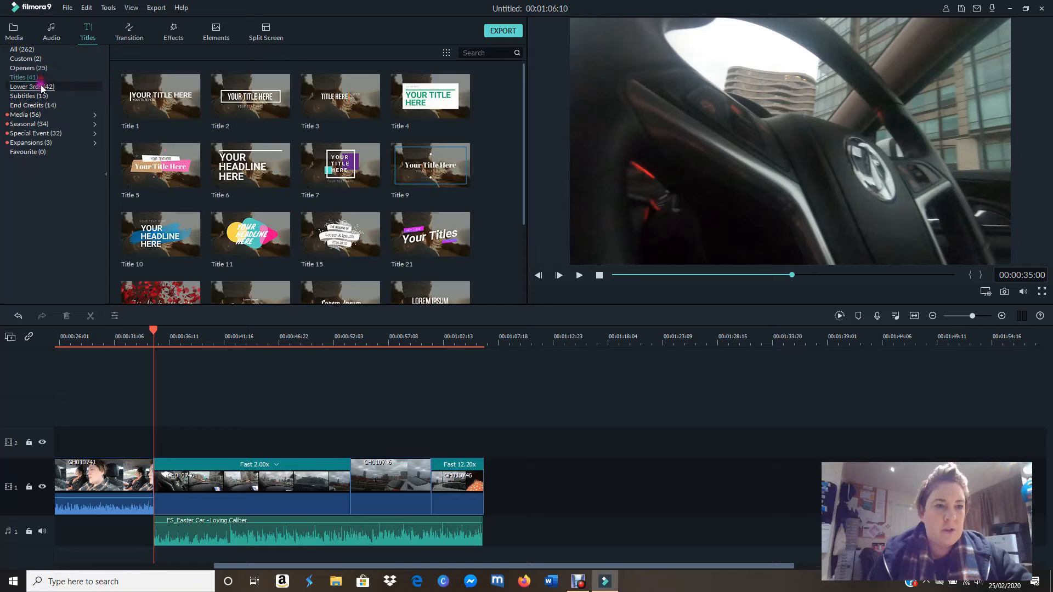
pyautogui.click(43, 88)
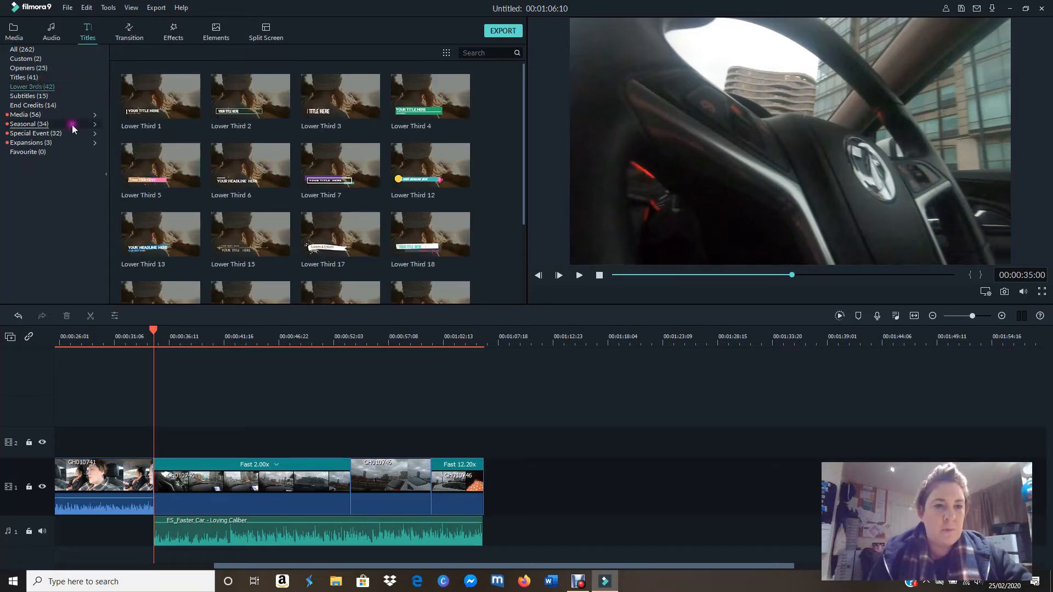
pyautogui.click(50, 97)
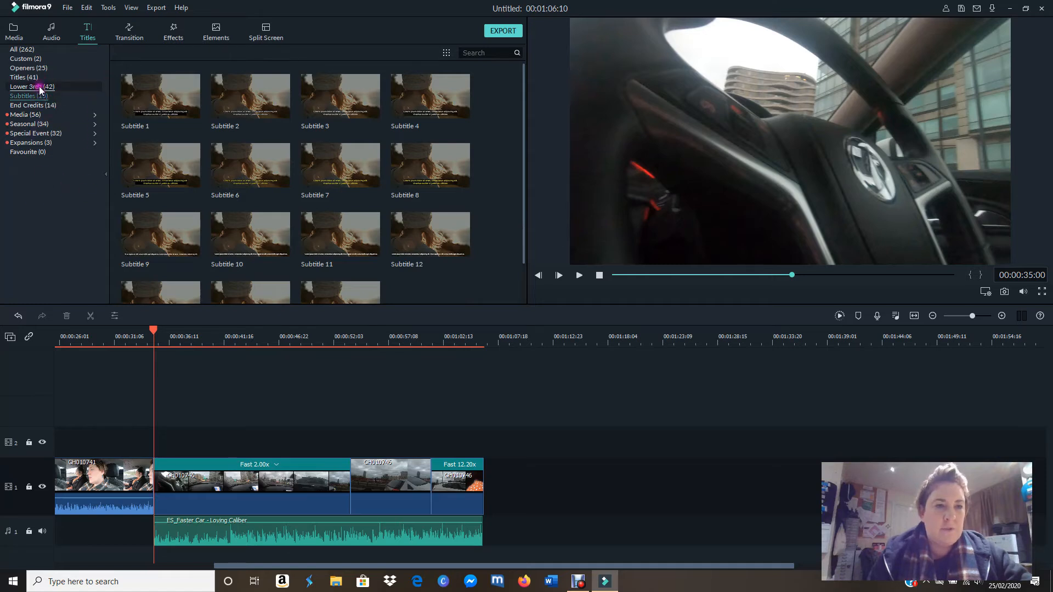
# Step: Place Title 39 on video track 2 at the start of the 2x section and play it up to 00:00:36:18
pyautogui.click(37, 80)
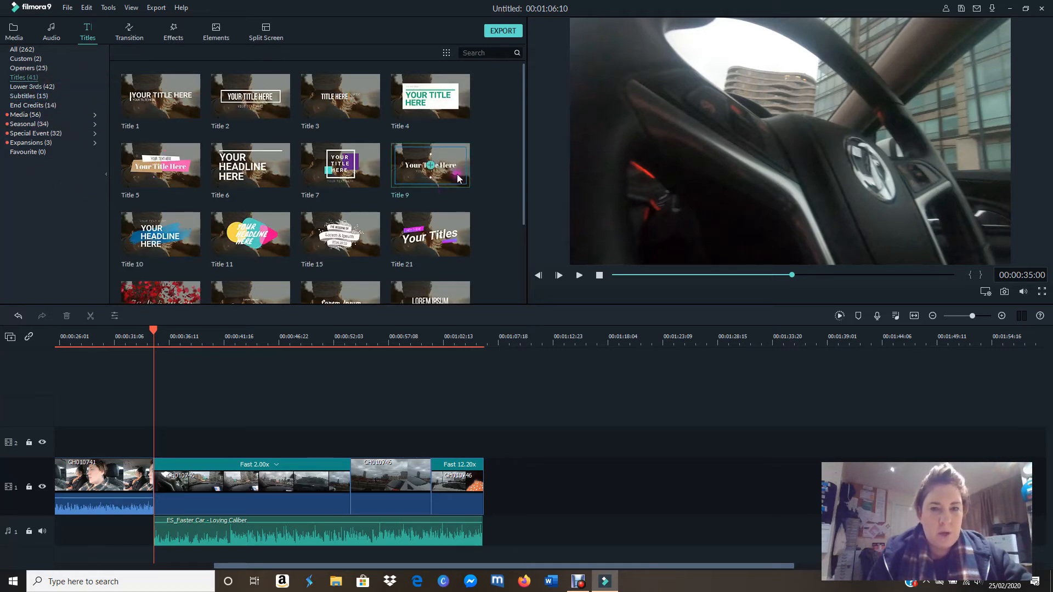
pyautogui.moveTo(523, 96); pyautogui.dragTo(523, 225)
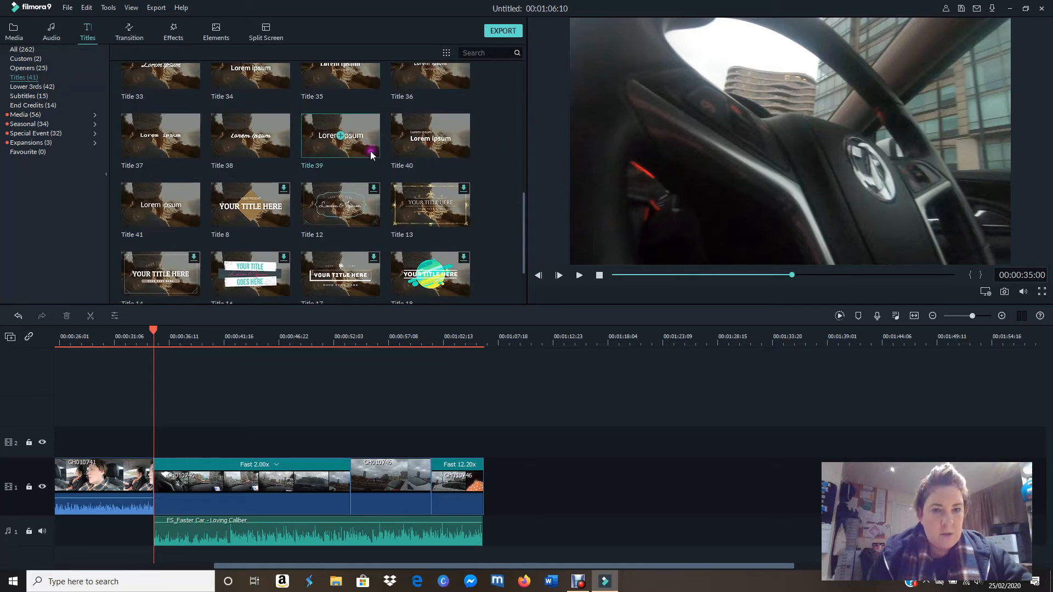
pyautogui.click(341, 136)
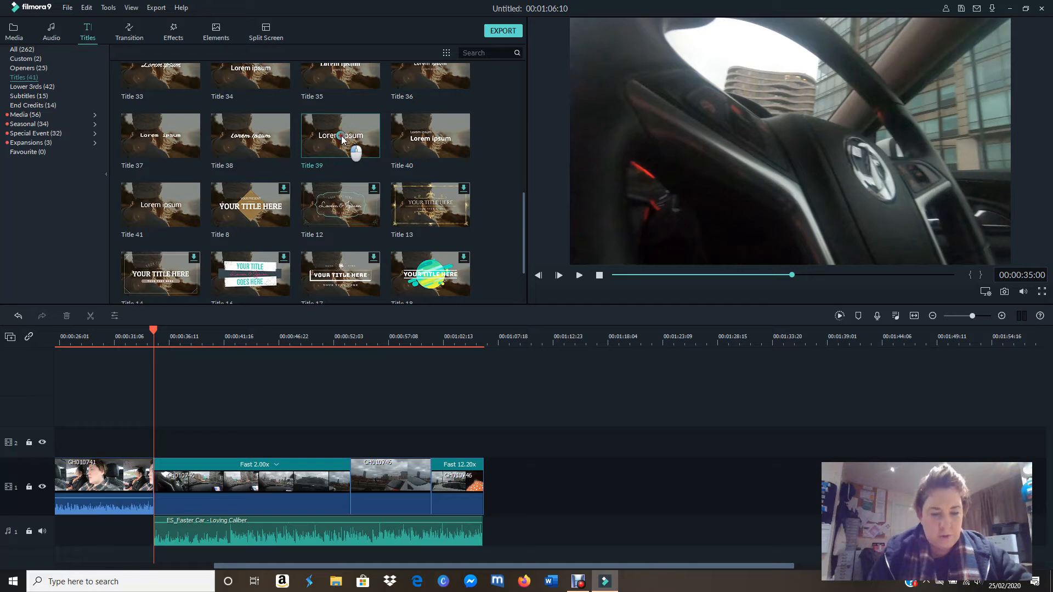
pyautogui.moveTo(341, 136); pyautogui.dragTo(200, 429)
pyautogui.moveTo(376, 160); pyautogui.dragTo(160, 438)
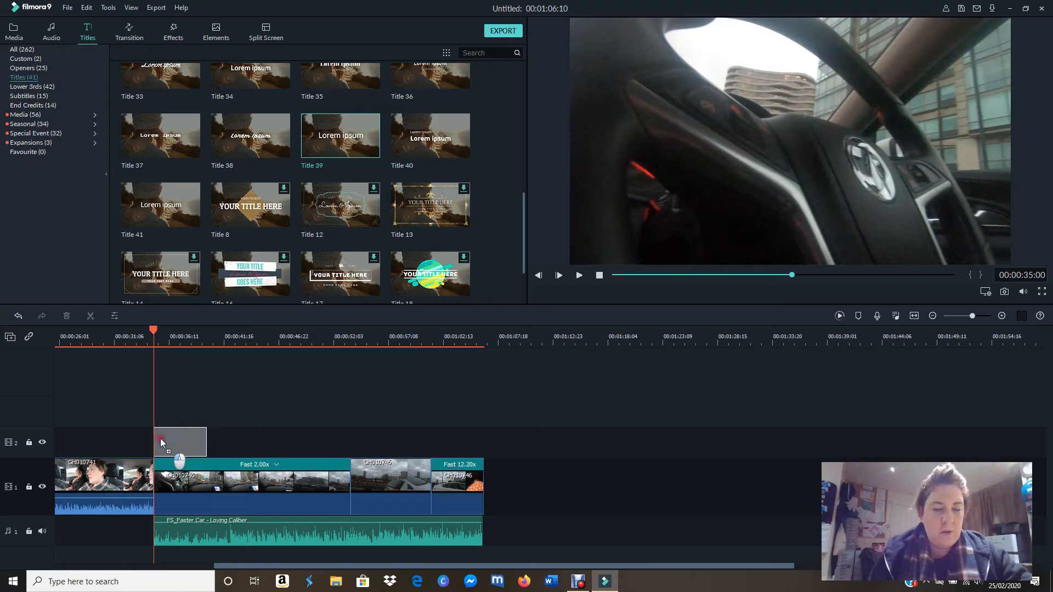
pyautogui.moveTo(160, 439); pyautogui.dragTo(161, 439)
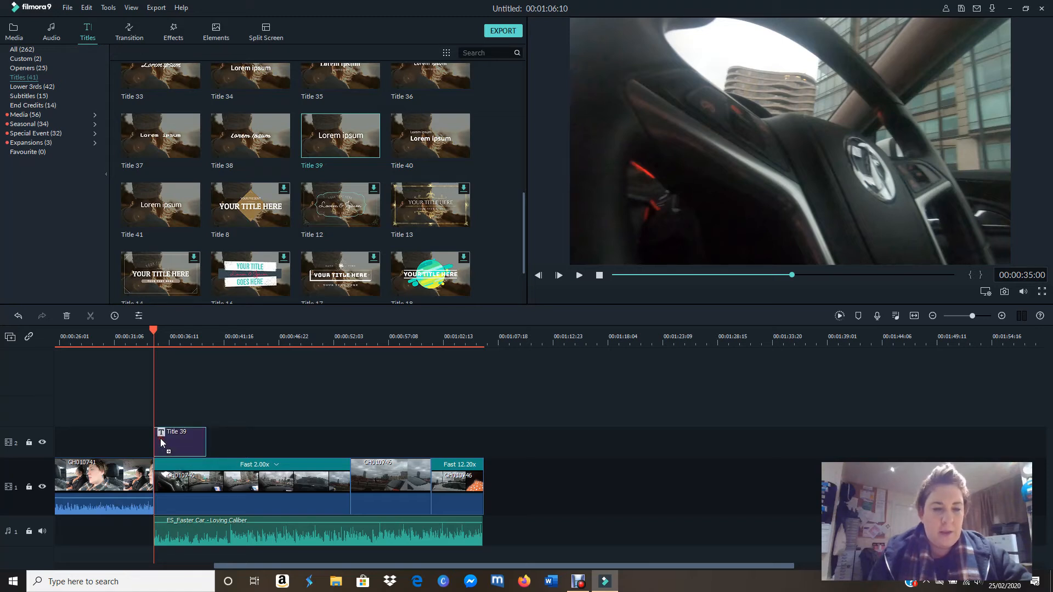
pyautogui.click(580, 279)
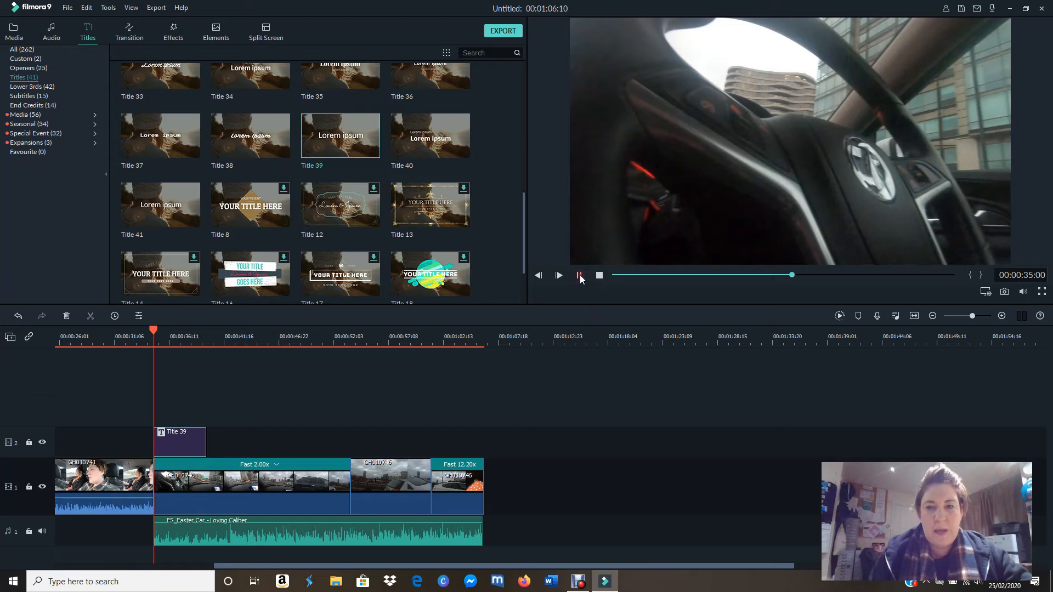
pyautogui.click(580, 278)
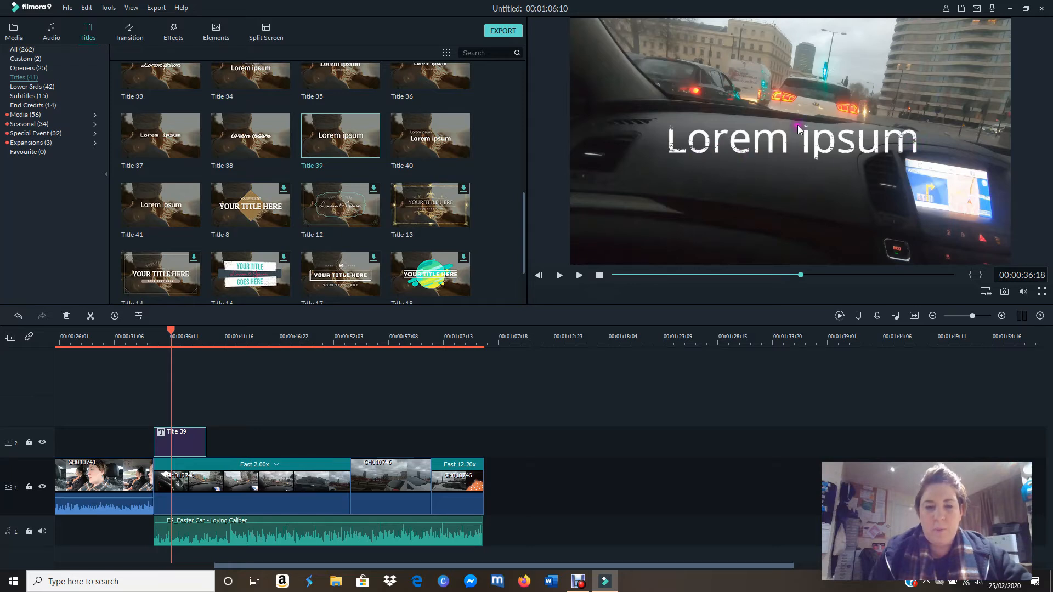
# Step: Replace the placeholder text of Title 39 with LONDON!!
pyautogui.doubleClick(853, 150)
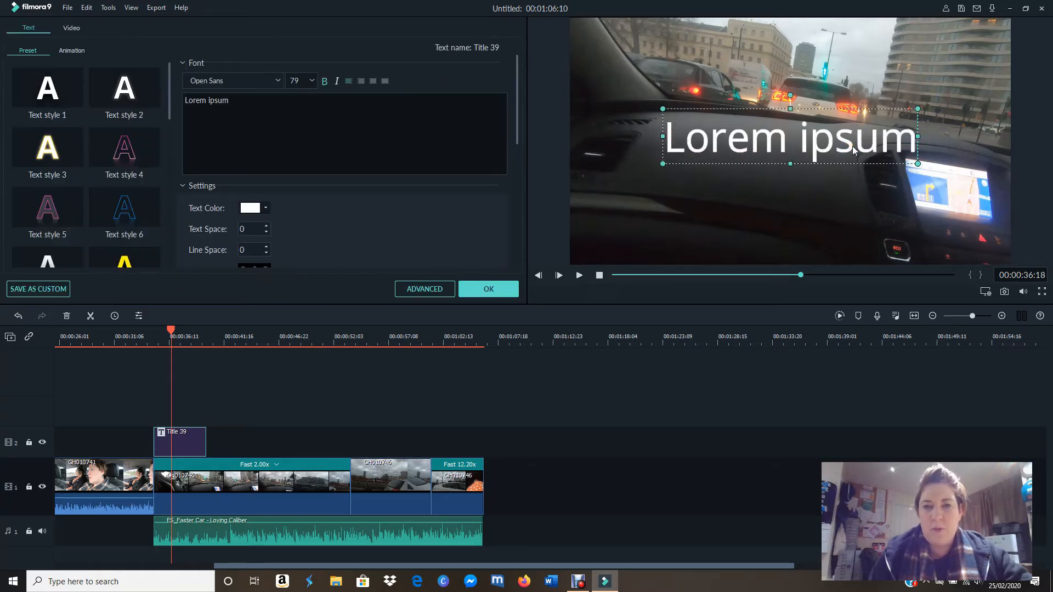
pyautogui.click(235, 101)
pyautogui.press('BackSpace')
pyautogui.press('BackSpace')
pyautogui.press('BackSpace')
pyautogui.press('BackSpace')
pyautogui.press('BackSpace')
pyautogui.press('BackSpace')
pyautogui.press('BackSpace')
pyautogui.press('BackSpace')
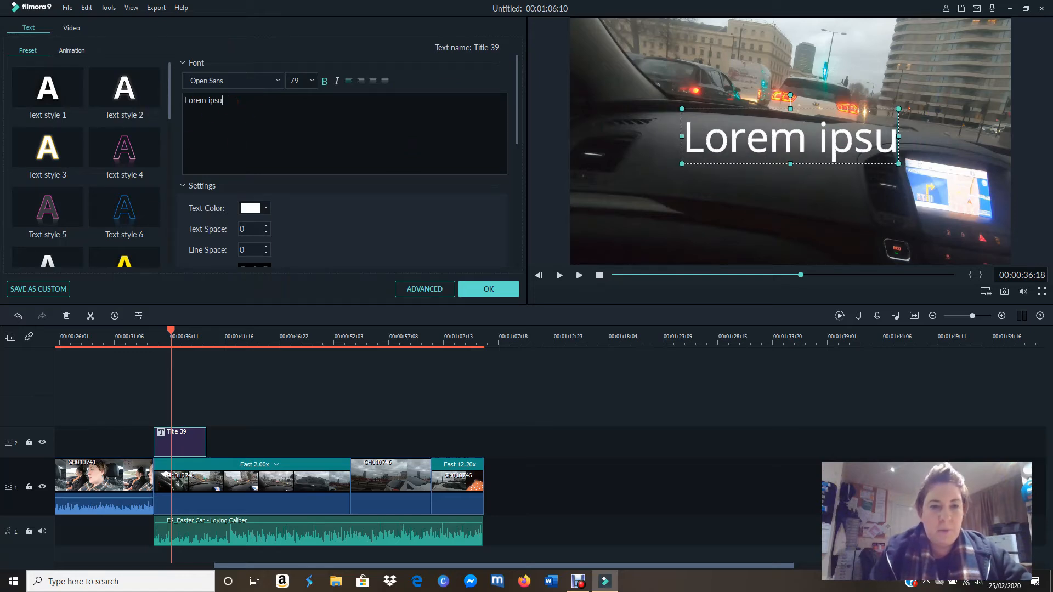
pyautogui.press('BackSpace')
pyautogui.press('BackSpace')
pyautogui.press('BackSpace')
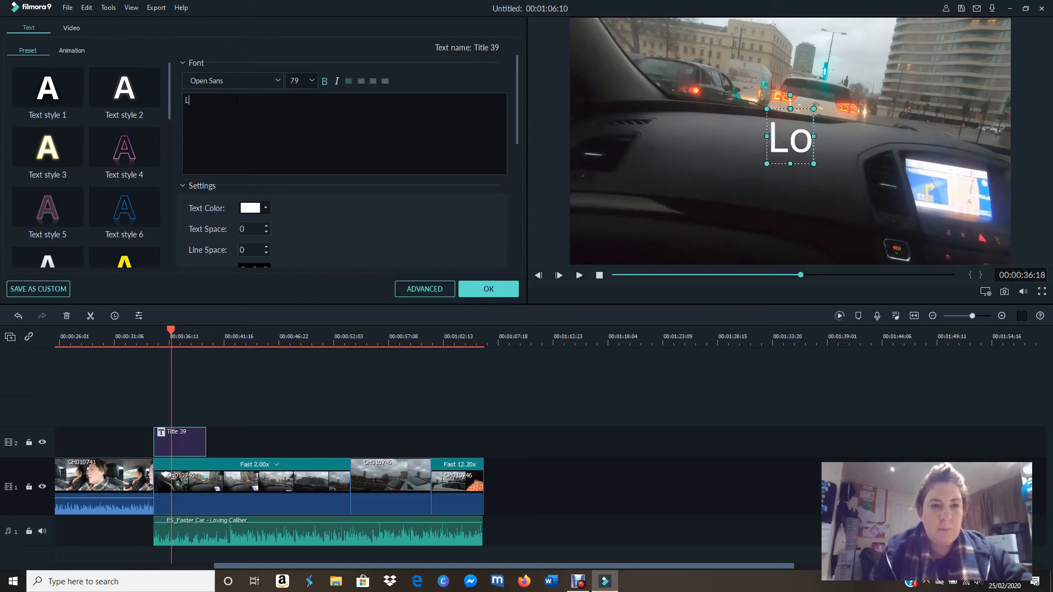
pyautogui.write('LONDON')
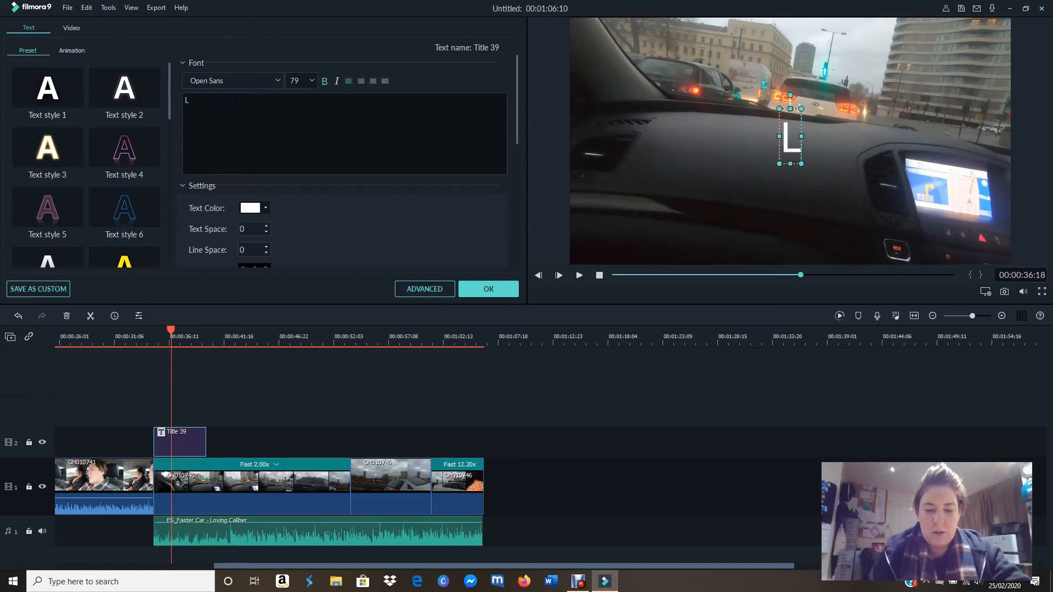
pyautogui.write('!!')
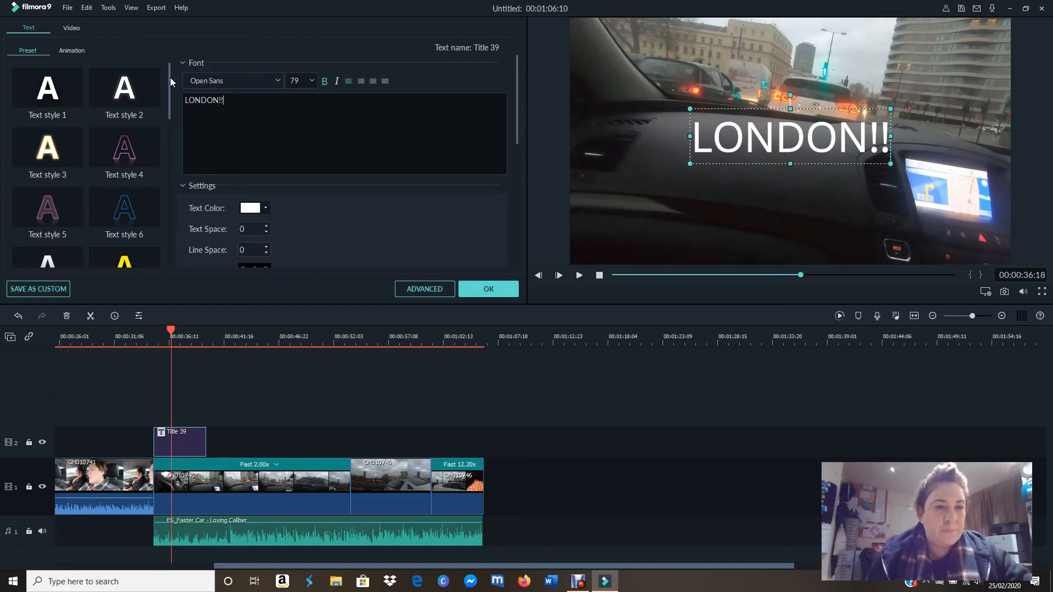
# Step: Look through the text style presets and apply Text style 17 to the LONDON!! title
pyautogui.click(125, 89)
pyautogui.click(152, 142)
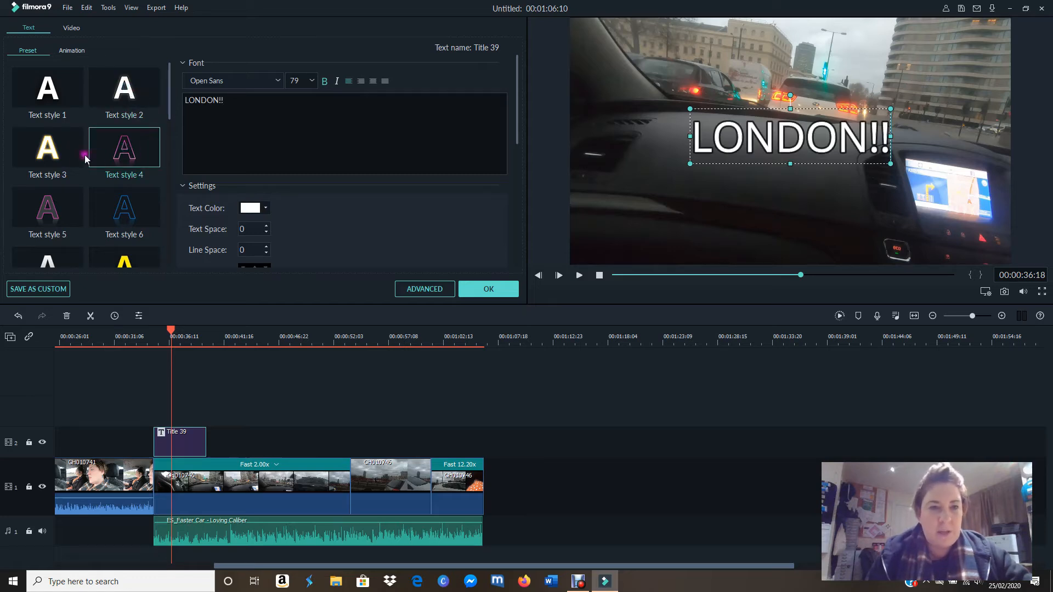
pyautogui.click(66, 150)
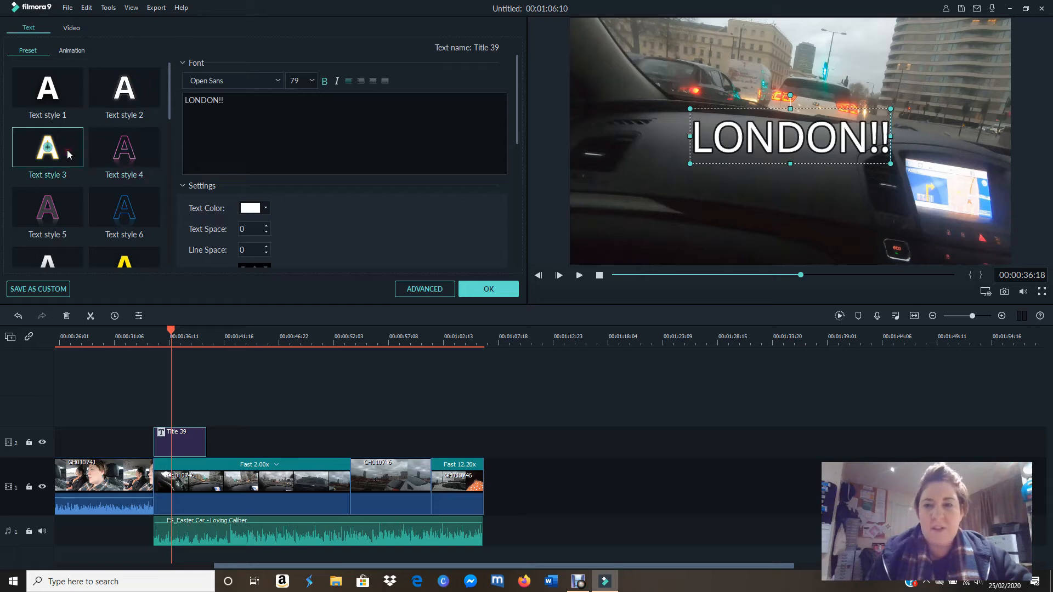
pyautogui.click(77, 202)
pyautogui.moveTo(172, 93); pyautogui.dragTo(172, 204)
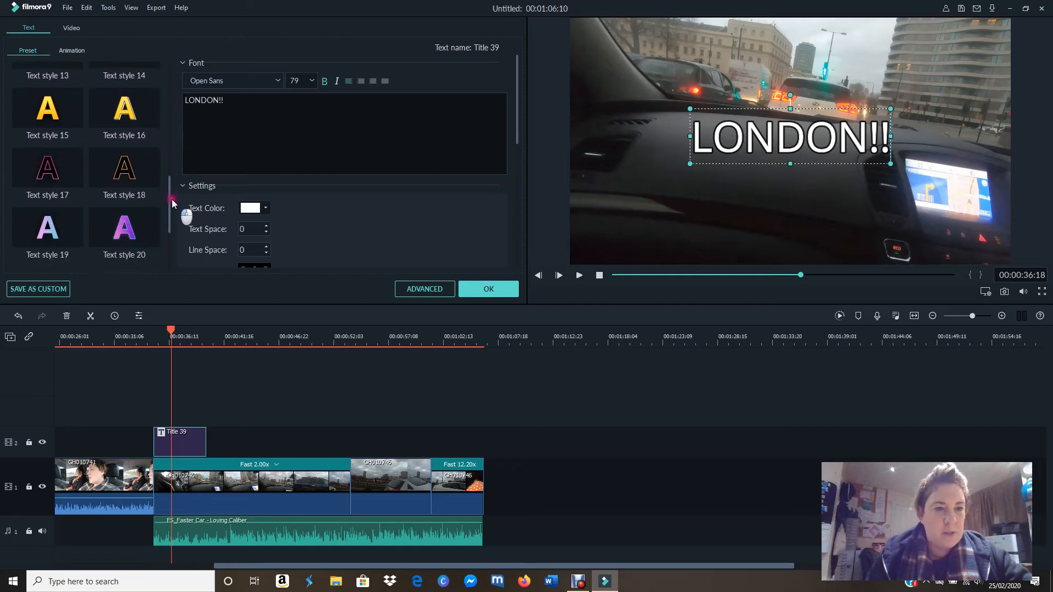
pyautogui.click(70, 166)
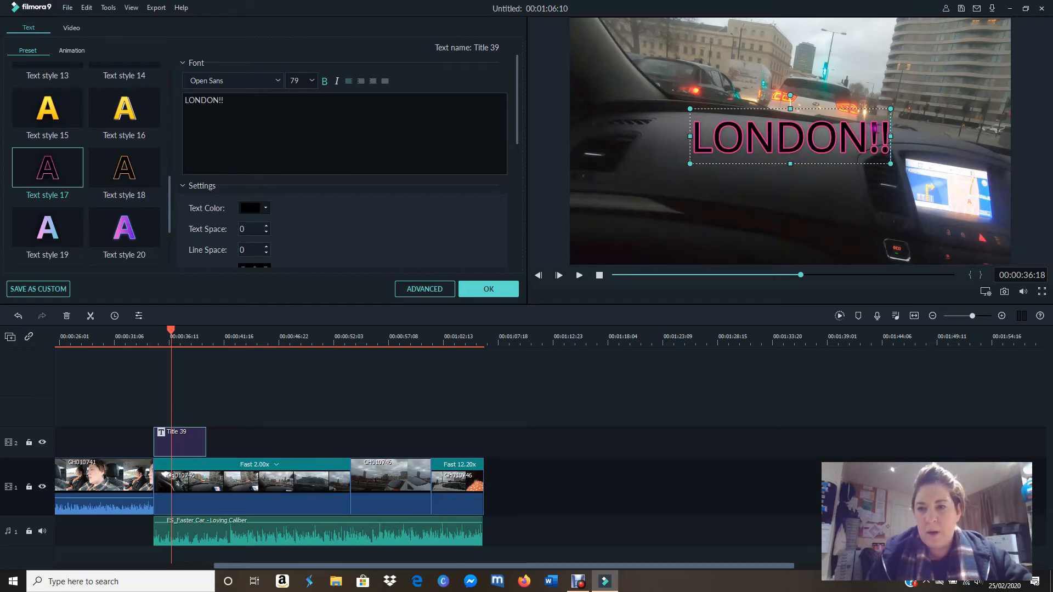
# Step: Set the font size of the LONDON!! text to 105, keeping the Open Sans font
pyautogui.moveTo(707, 132); pyautogui.dragTo(895, 147)
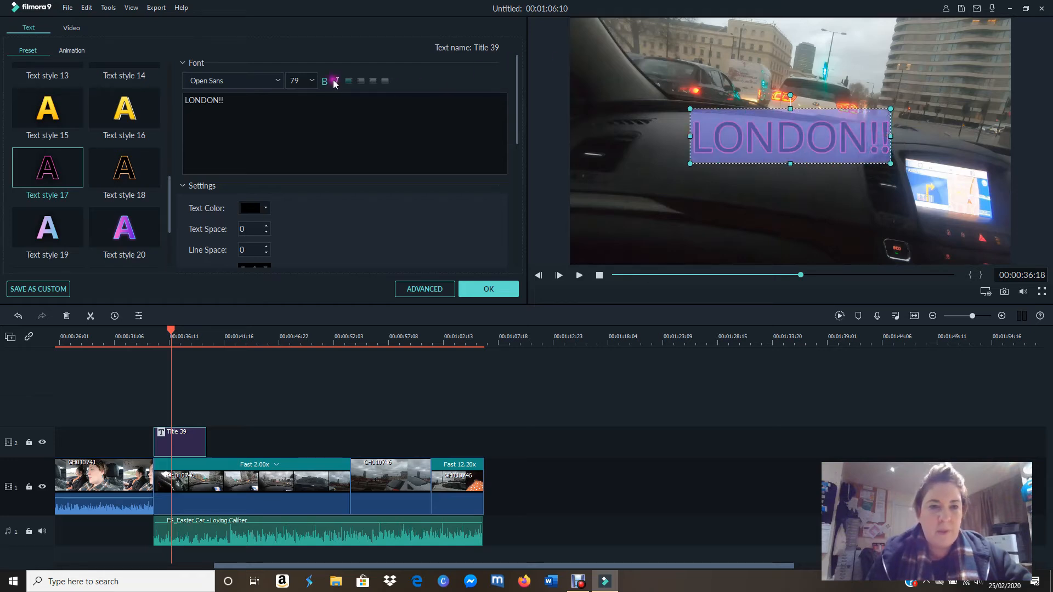
pyautogui.click(313, 81)
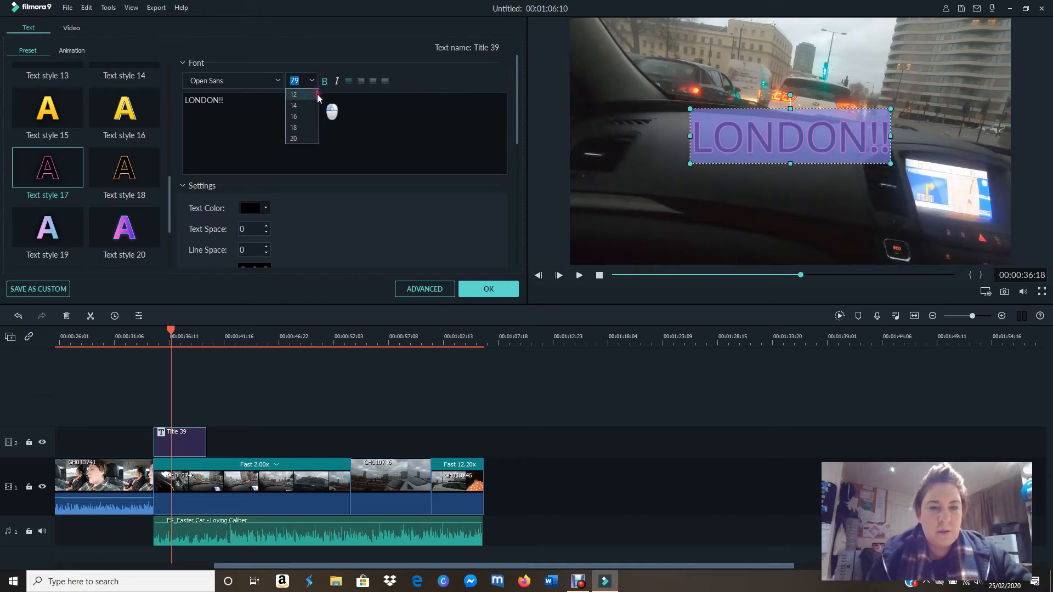
pyautogui.scroll(-2, 317, 133)
pyautogui.click(304, 138)
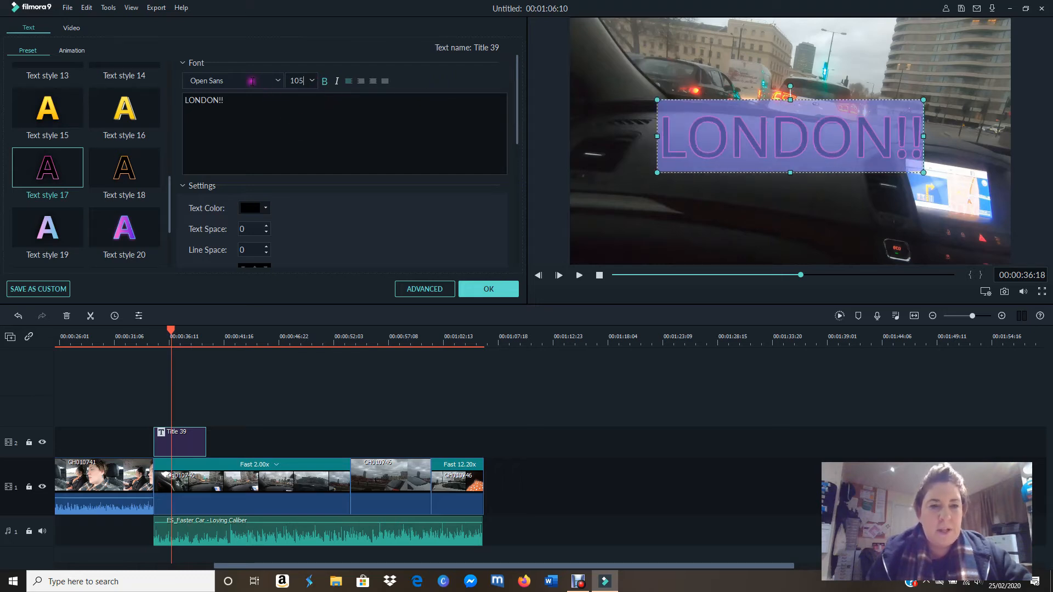
pyautogui.click(277, 81)
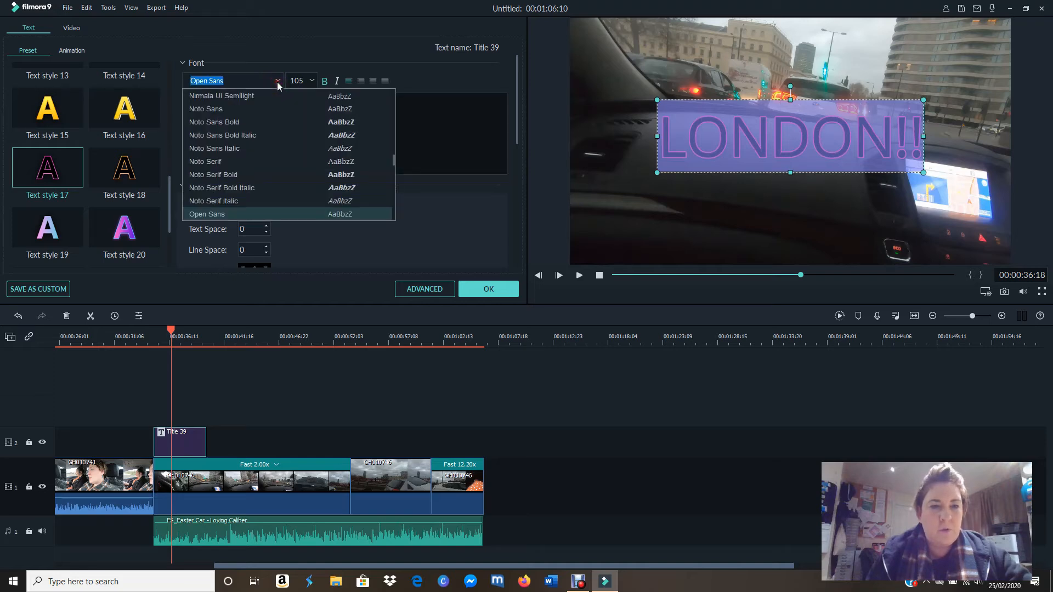
pyautogui.click(280, 38)
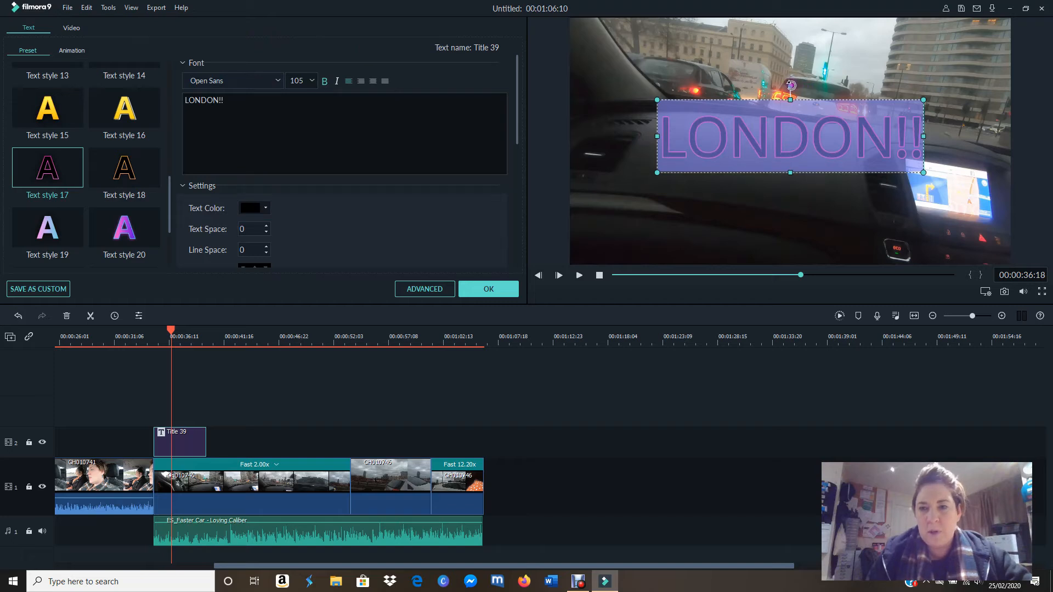
# Step: Tilt the LONDON!! title counter-clockwise in the upper-left part of the frame, and play it from 00:00:34:19 to 00:00:41:01
pyautogui.moveTo(790, 85); pyautogui.dragTo(698, 81)
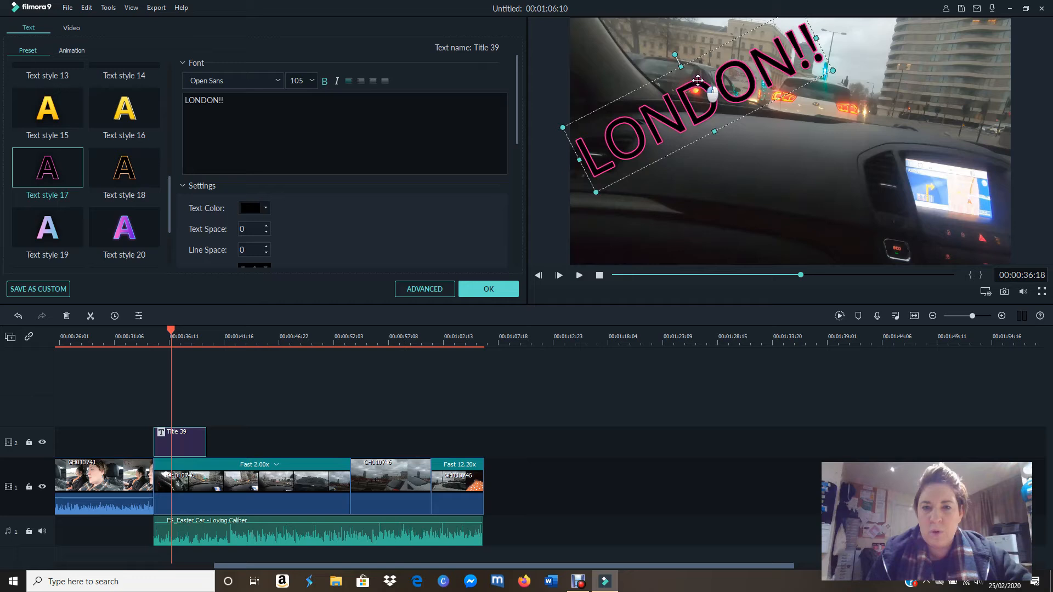
pyautogui.moveTo(698, 80); pyautogui.dragTo(698, 78)
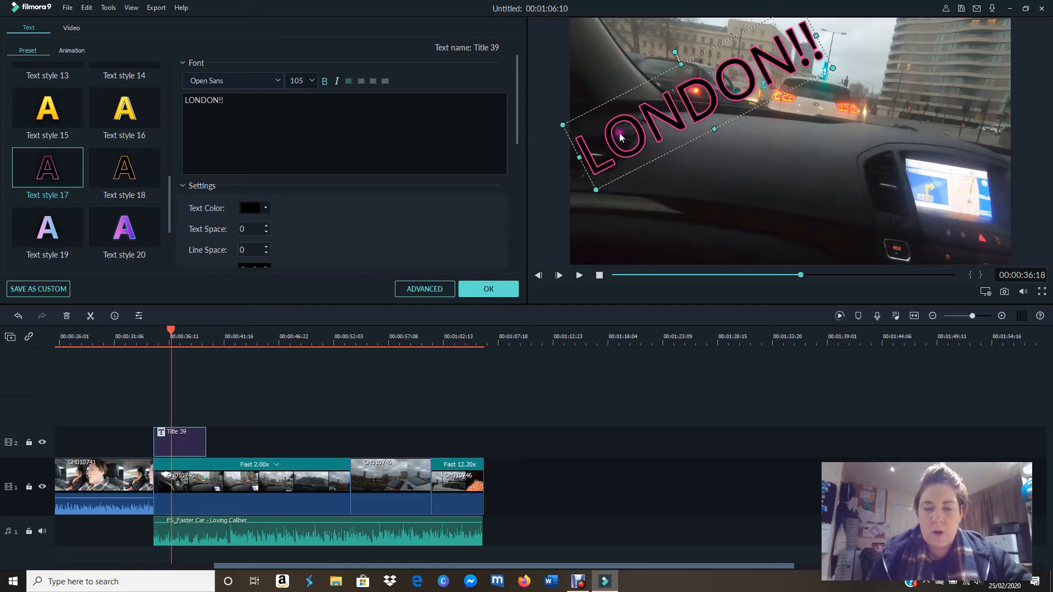
pyautogui.moveTo(171, 332); pyautogui.dragTo(152, 332)
pyautogui.click(483, 289)
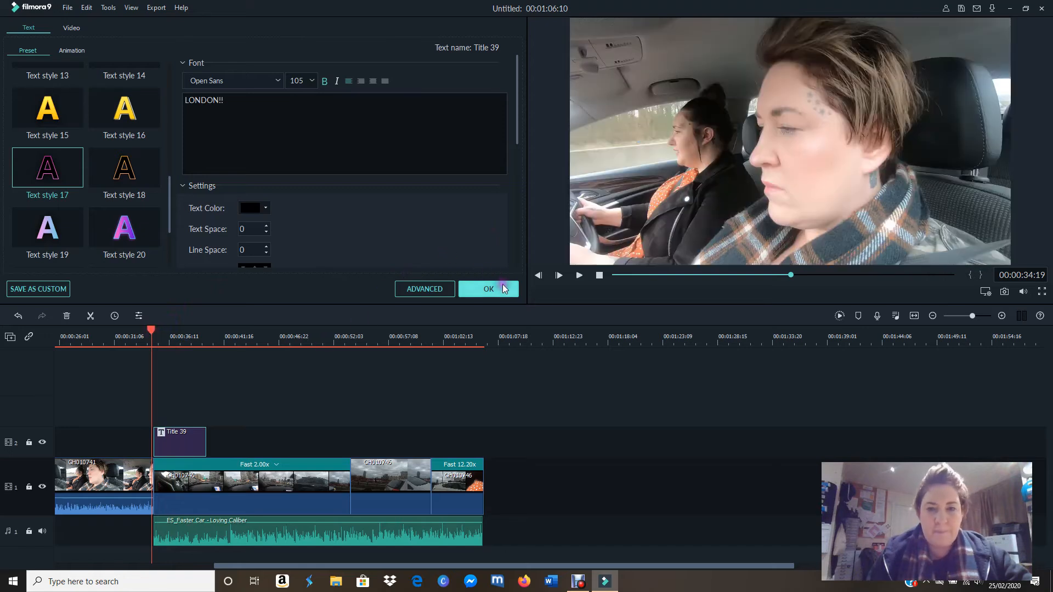
pyautogui.click(579, 276)
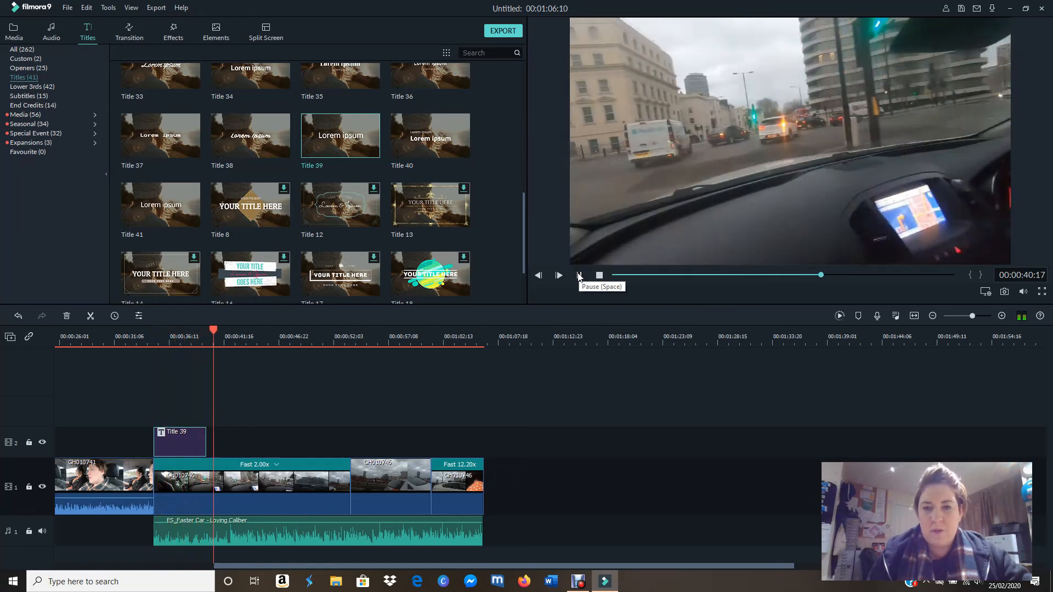
pyautogui.click(579, 276)
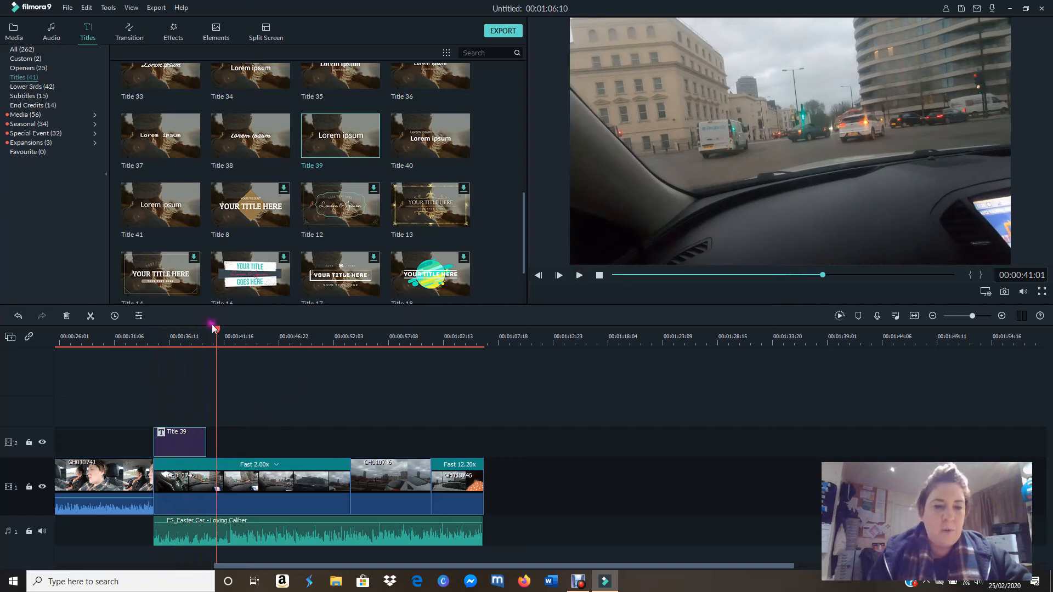
# Step: Look through the text animation presets available for the LONDON!! title, leaving its animation as it is
pyautogui.moveTo(227, 340); pyautogui.dragTo(181, 337)
pyautogui.click(193, 445)
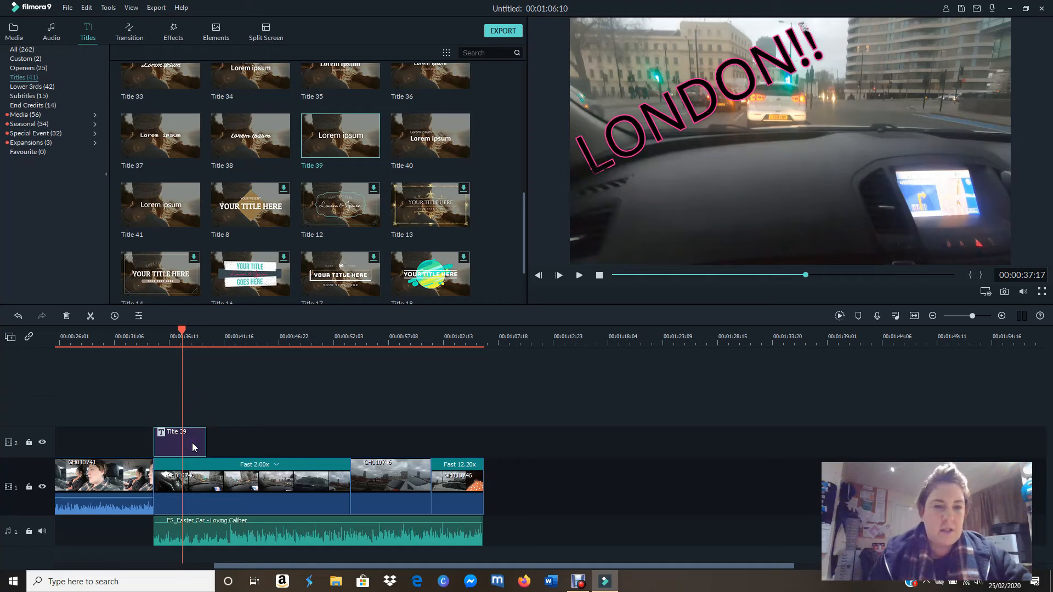
pyautogui.doubleClick(192, 443)
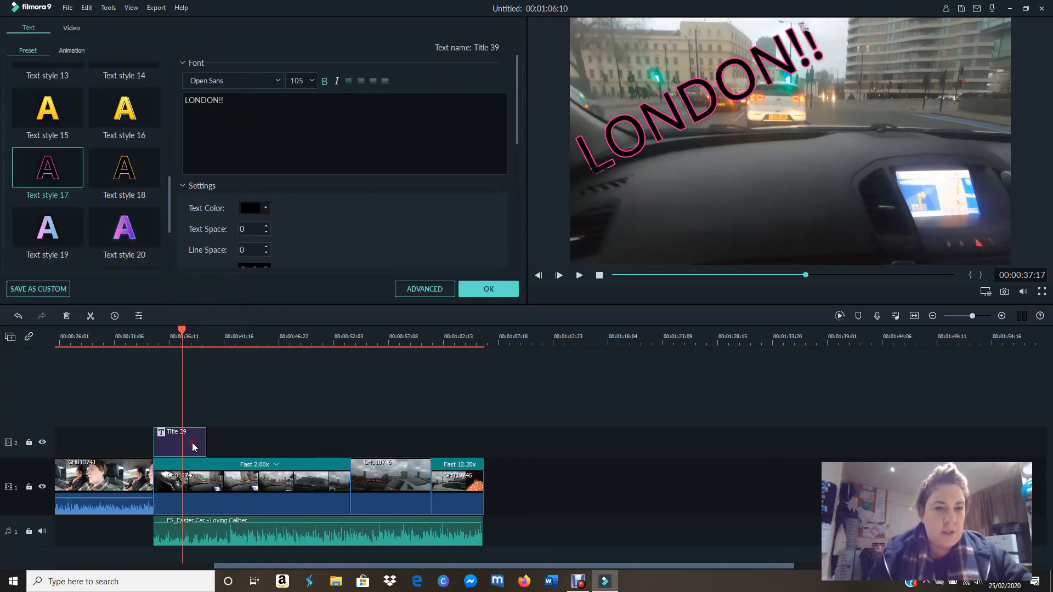
pyautogui.click(76, 52)
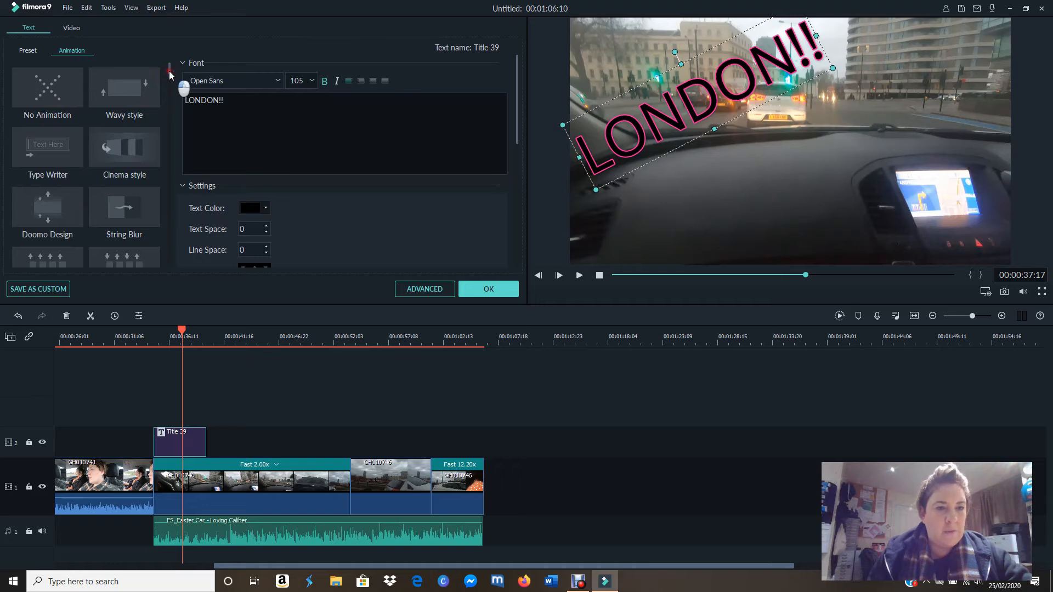
pyautogui.scroll(-2, 170, 74)
pyautogui.moveTo(170, 77)
pyautogui.mouseDown()
pyautogui.moveTo(170, 275)
pyautogui.moveTo(168, 64)
pyautogui.mouseUp()
pyautogui.click(482, 294)
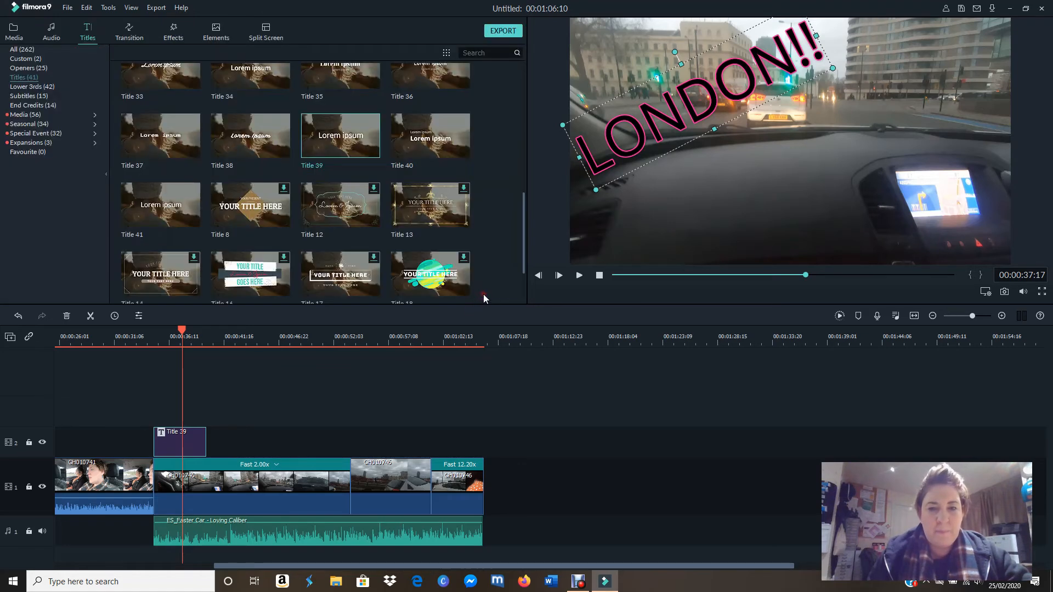
# Step: Place the subscribe with hearts clip on video track 2 above GH010741, starting at 00:00:05:18
pyautogui.moveTo(653, 566); pyautogui.dragTo(469, 581)
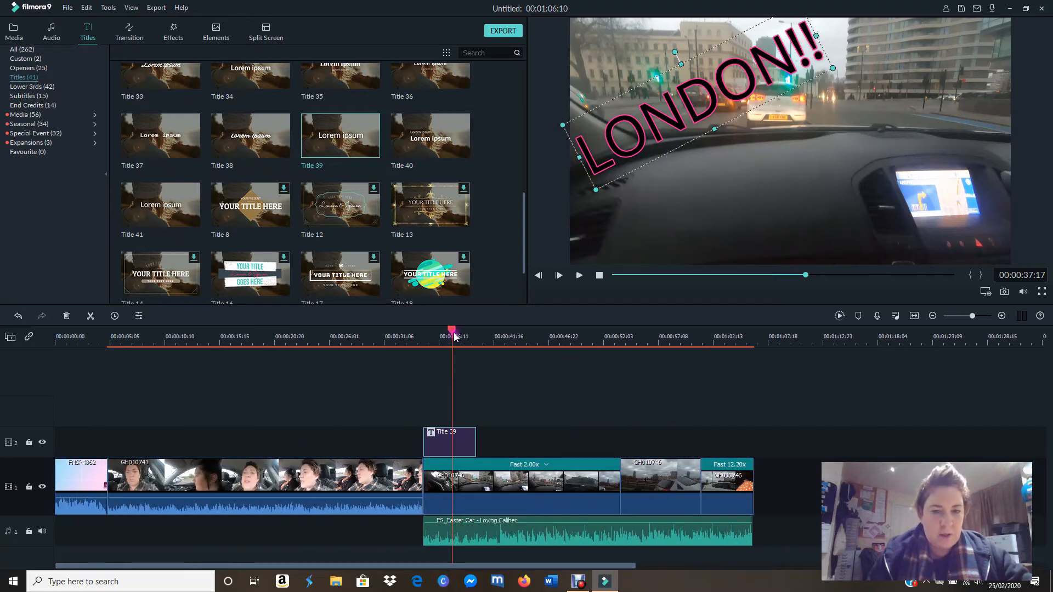
pyautogui.moveTo(452, 332); pyautogui.dragTo(115, 327)
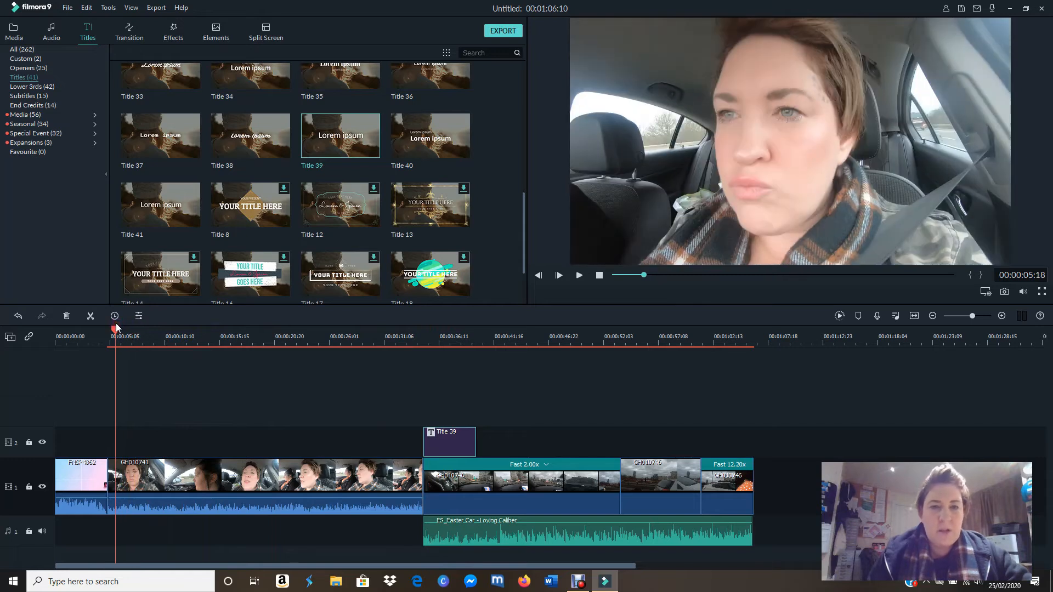
pyautogui.click(14, 32)
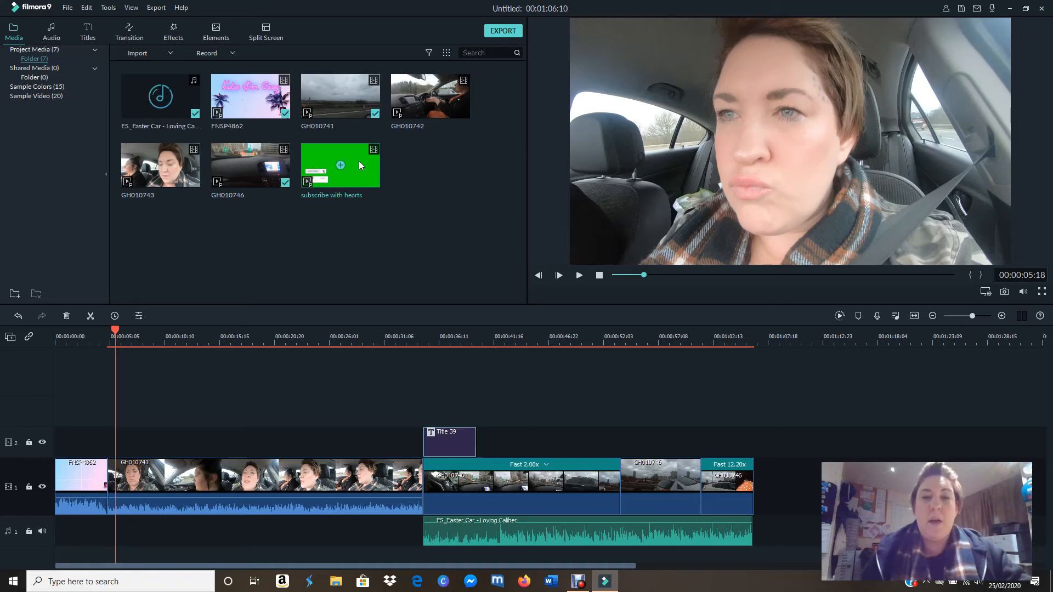
pyautogui.click(451, 191)
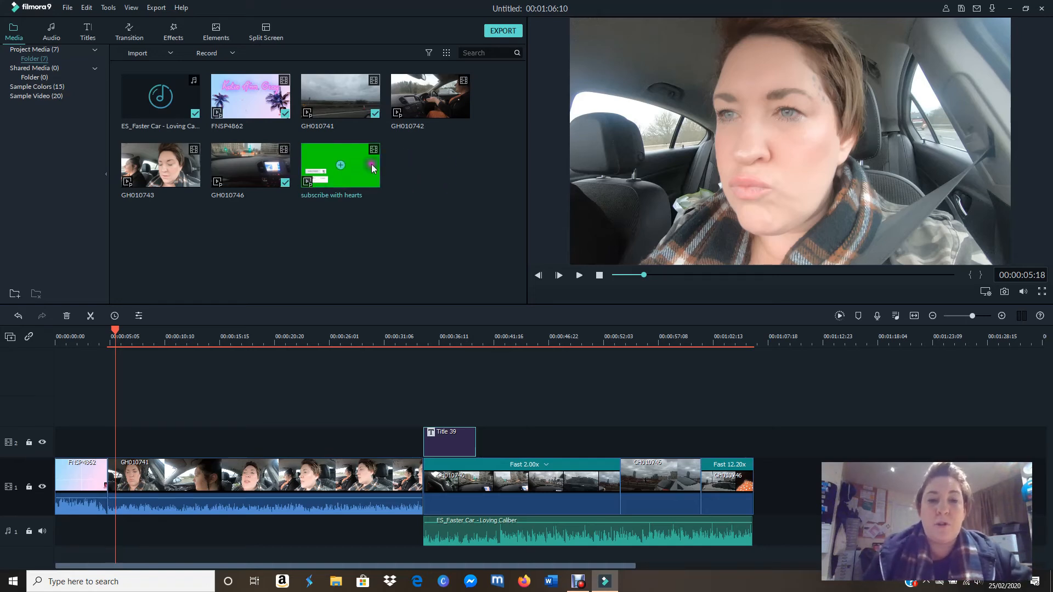
pyautogui.click(409, 199)
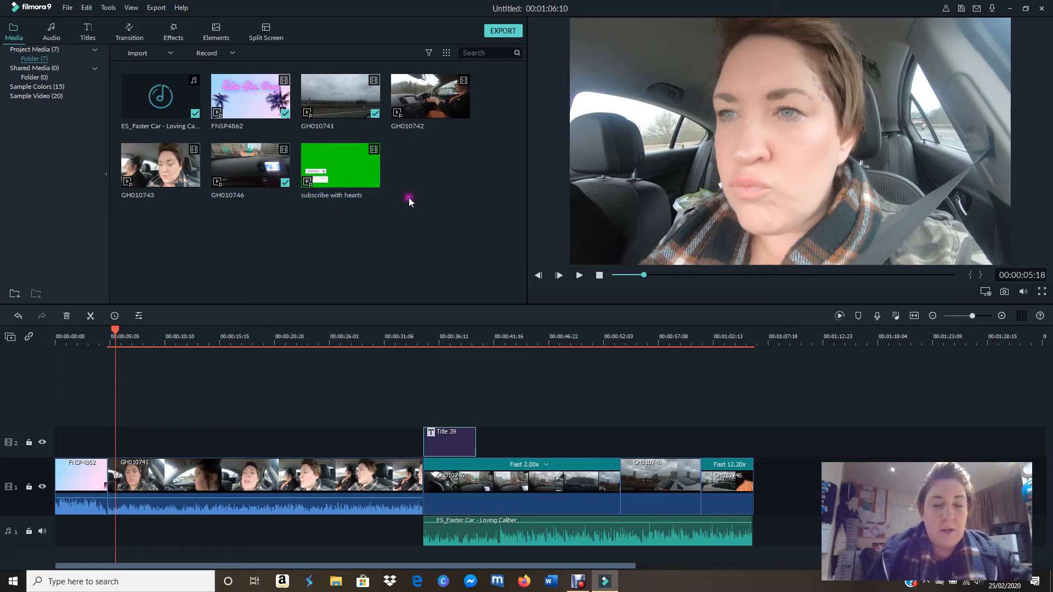
pyautogui.moveTo(370, 165); pyautogui.dragTo(127, 443)
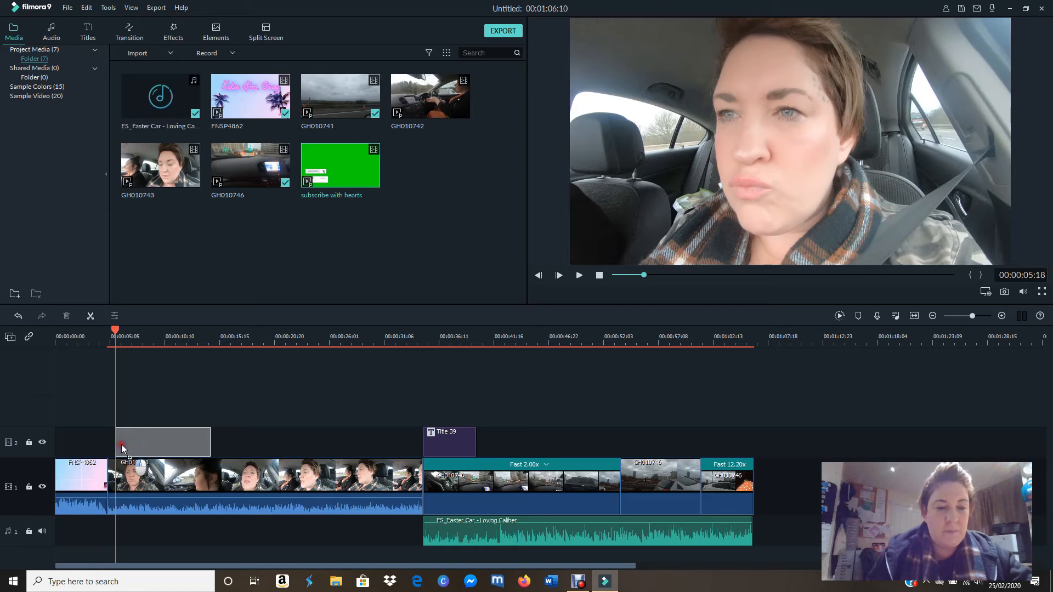
pyautogui.moveTo(121, 444); pyautogui.dragTo(121, 444)
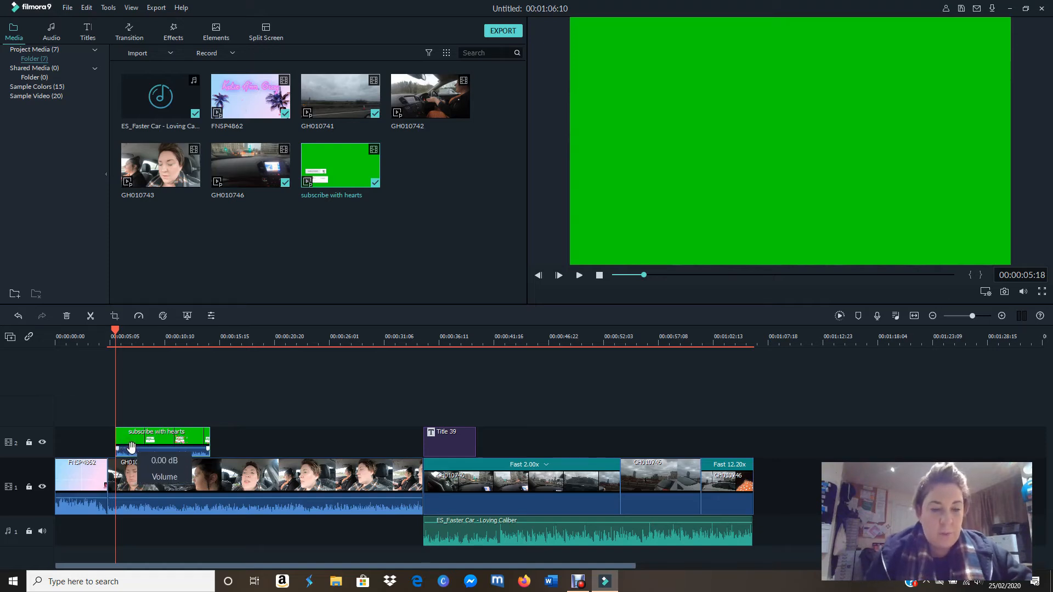
# Step: Lower the volume of the subscribe with hearts clip to silence and preview it up to 00:00:09:14
pyautogui.scroll(3, 132, 447)
pyautogui.moveTo(131, 448); pyautogui.dragTo(131, 461)
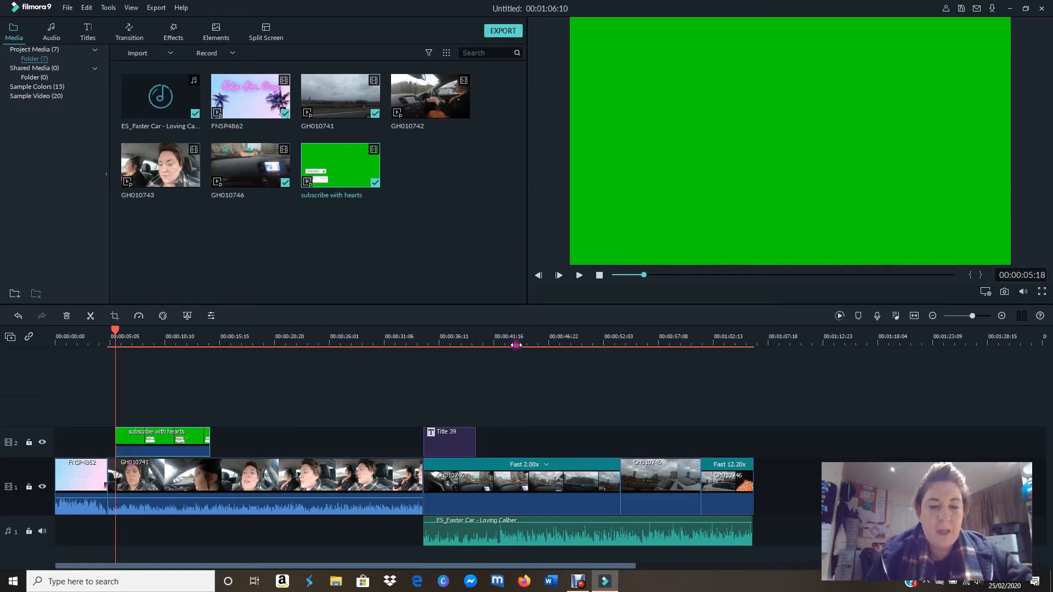
pyautogui.click(580, 276)
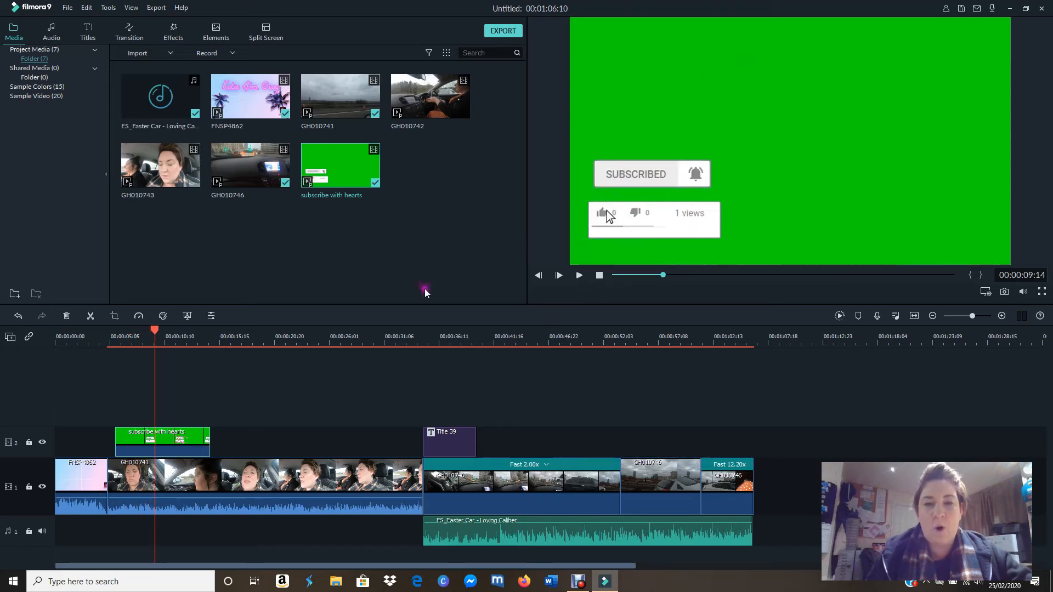
# Step: Key out the green background of the subscribe with hearts clip with Chroma Key and adjust the tolerance
pyautogui.doubleClick(167, 443)
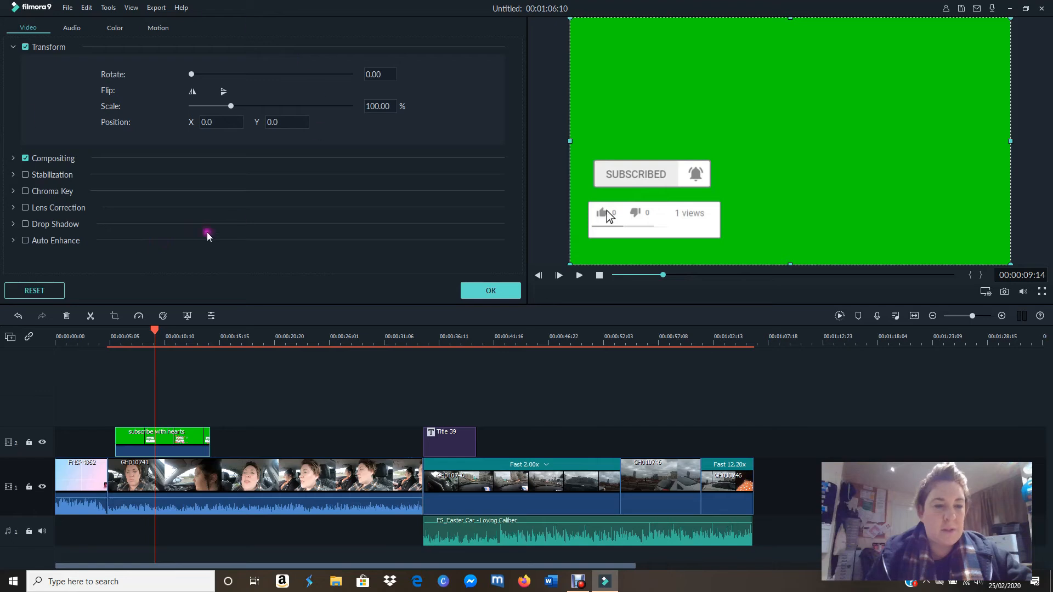
pyautogui.click(13, 191)
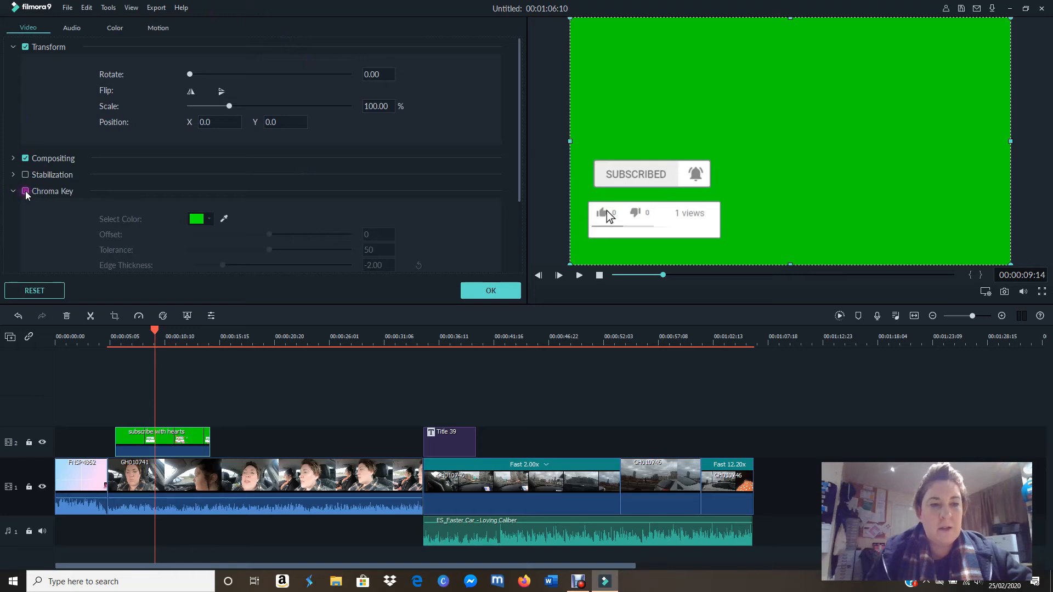
pyautogui.click(25, 192)
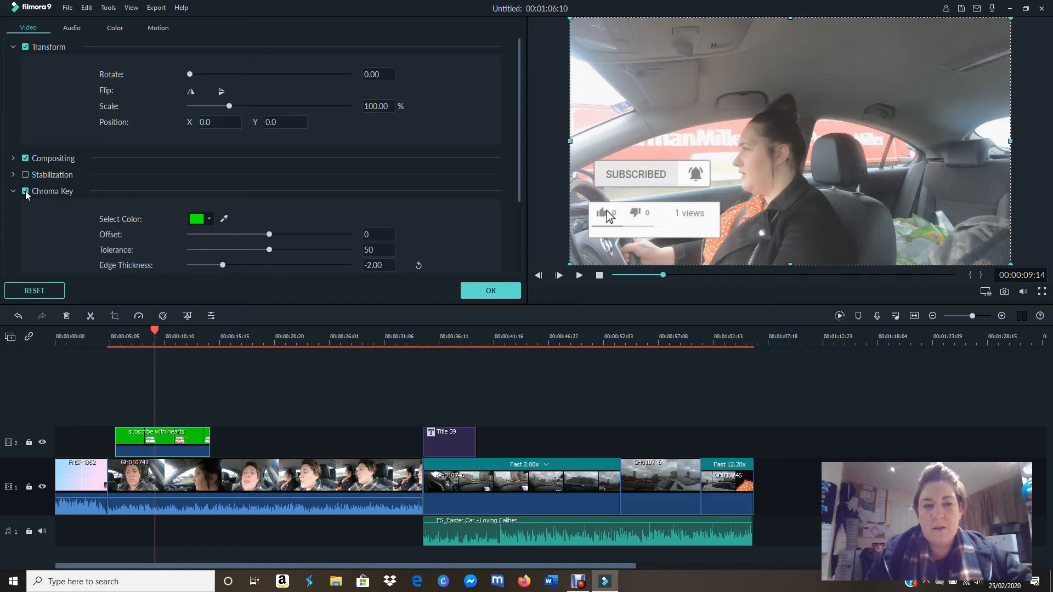
pyautogui.click(25, 191)
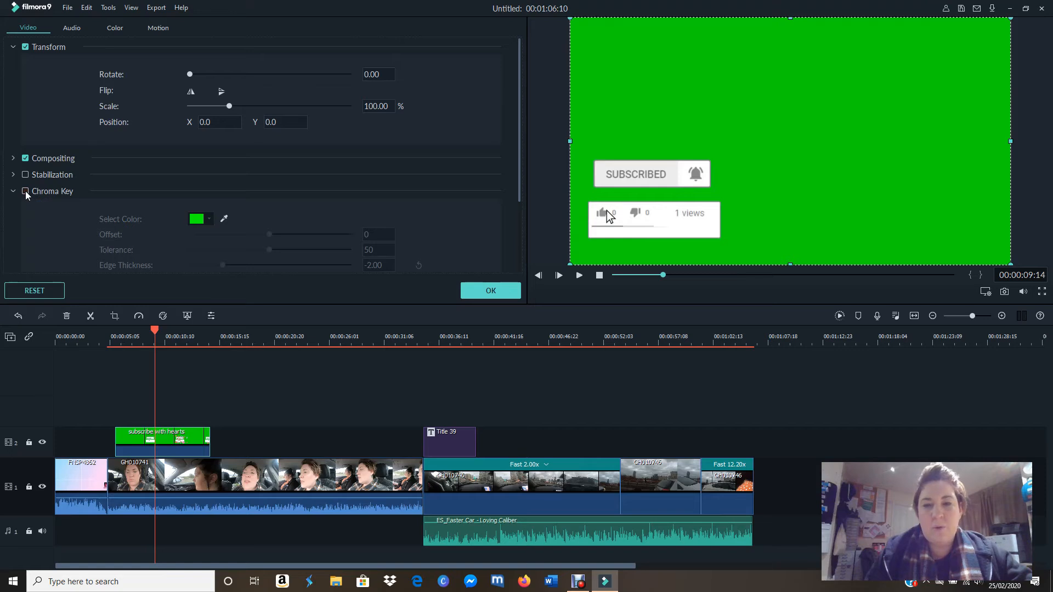
pyautogui.click(25, 191)
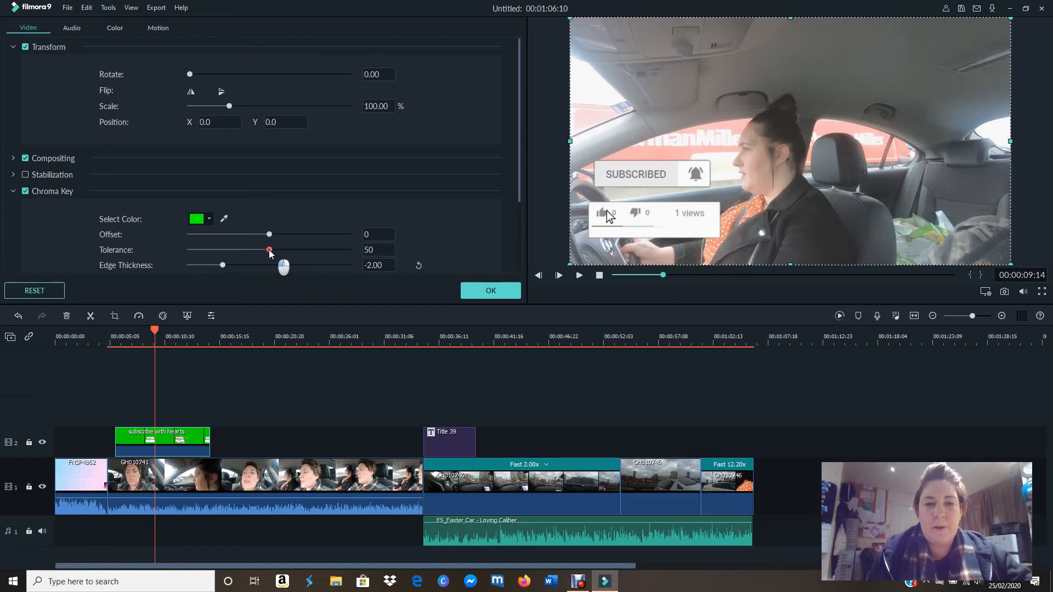
pyautogui.moveTo(269, 251); pyautogui.dragTo(398, 256)
pyautogui.click(501, 291)
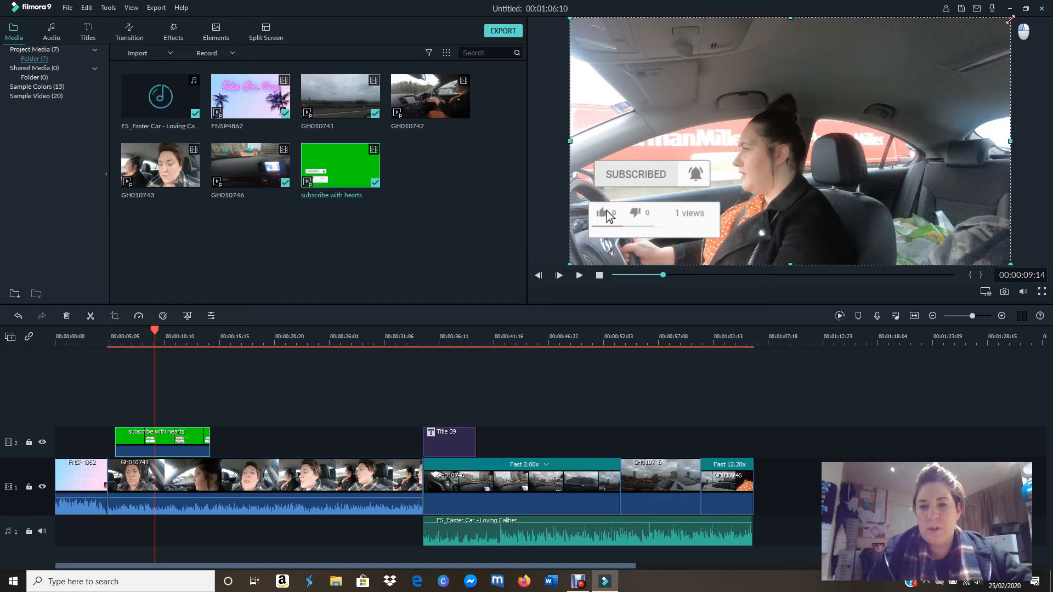
# Step: Shrink the subscribe overlay to about three quarters of the frame in the lower-left corner, and play it back from 00:00:05:06
pyautogui.moveTo(1010, 19); pyautogui.dragTo(906, 139)
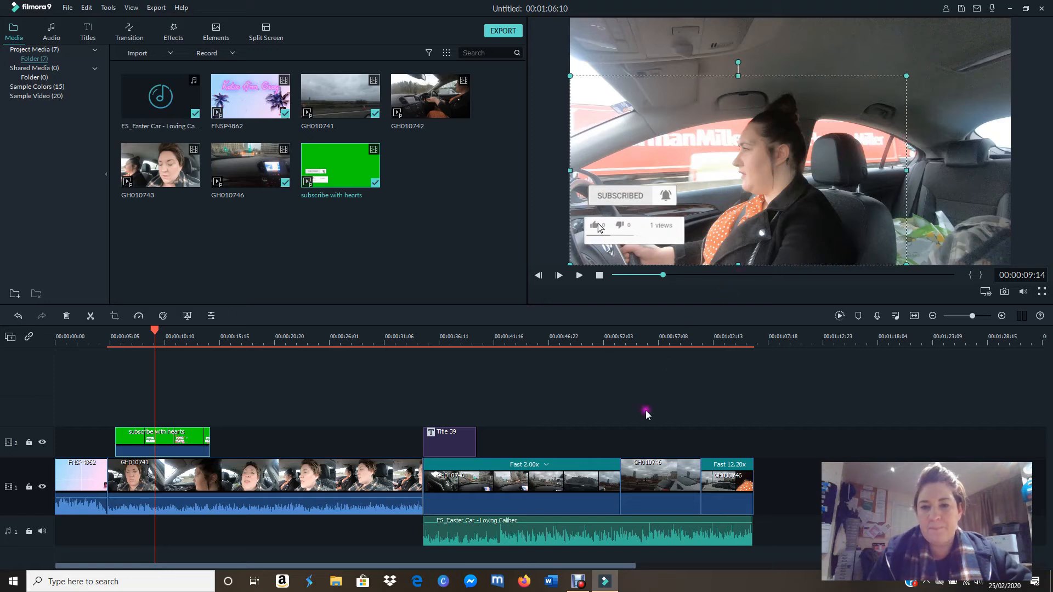
pyautogui.click(623, 432)
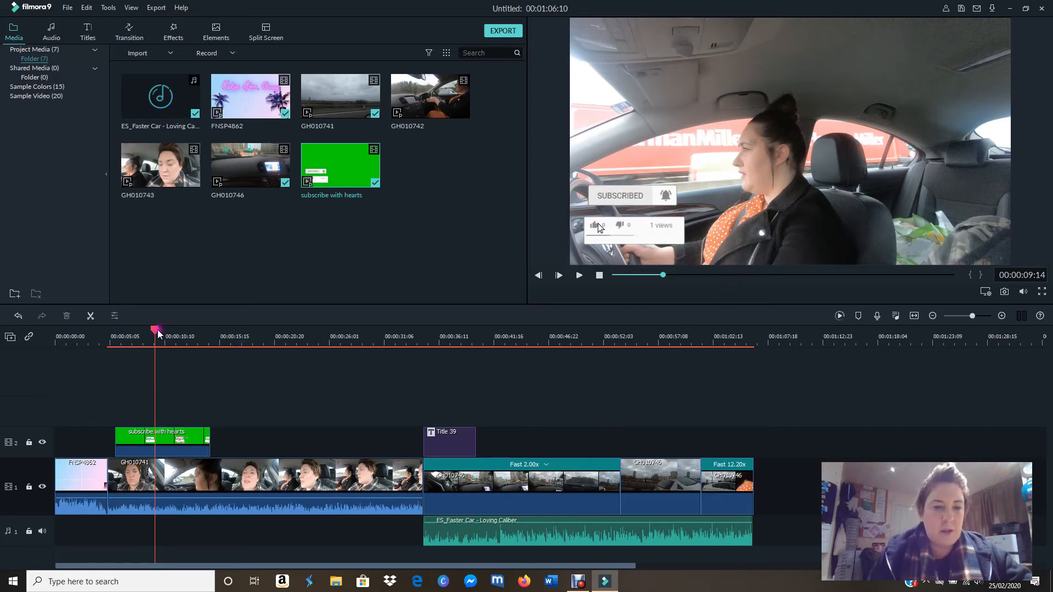
pyautogui.moveTo(156, 335); pyautogui.dragTo(110, 334)
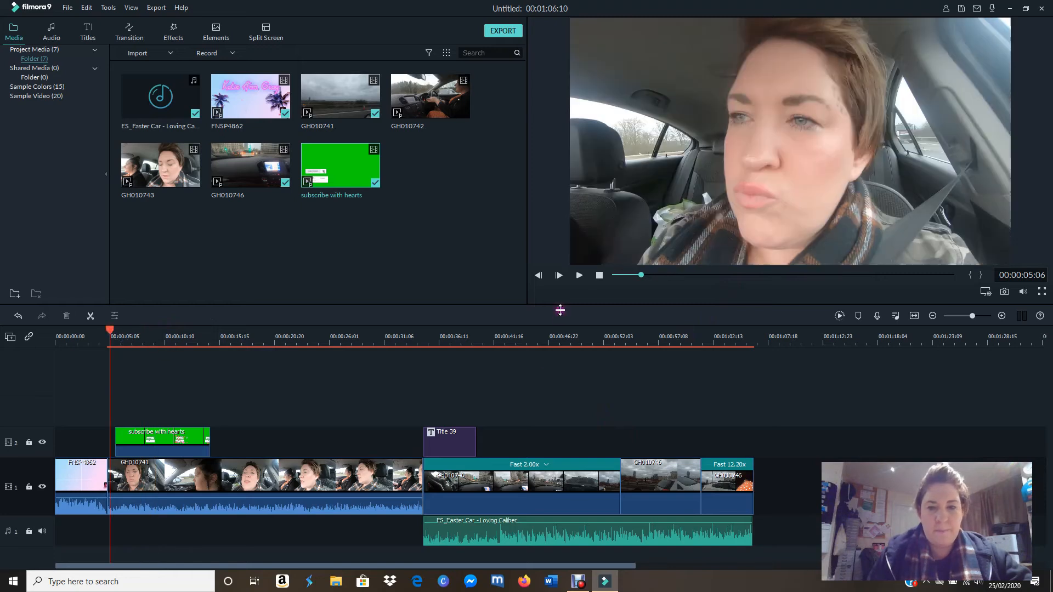
pyautogui.click(579, 276)
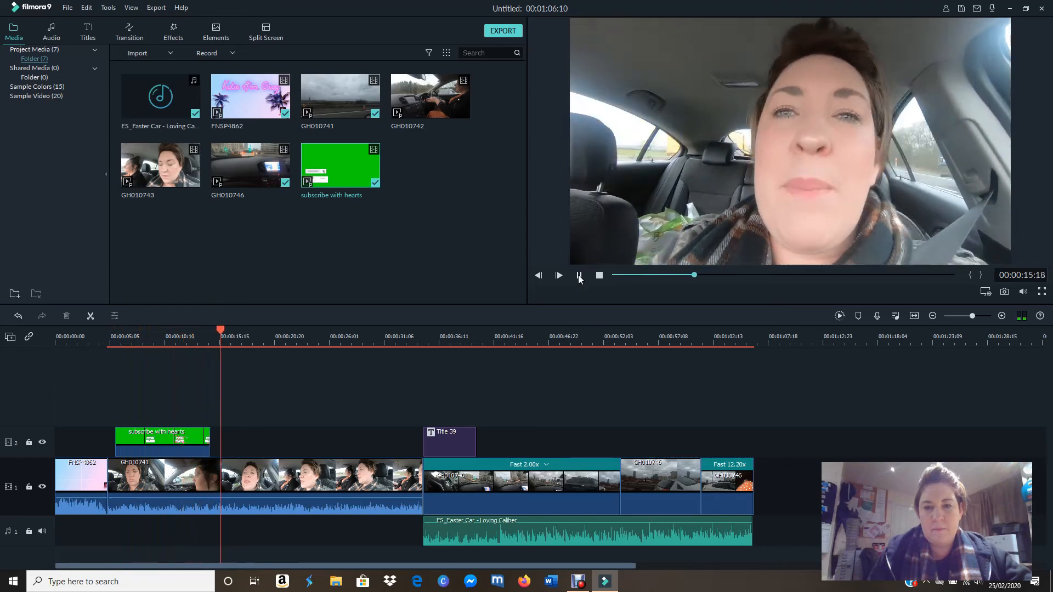
pyautogui.click(579, 276)
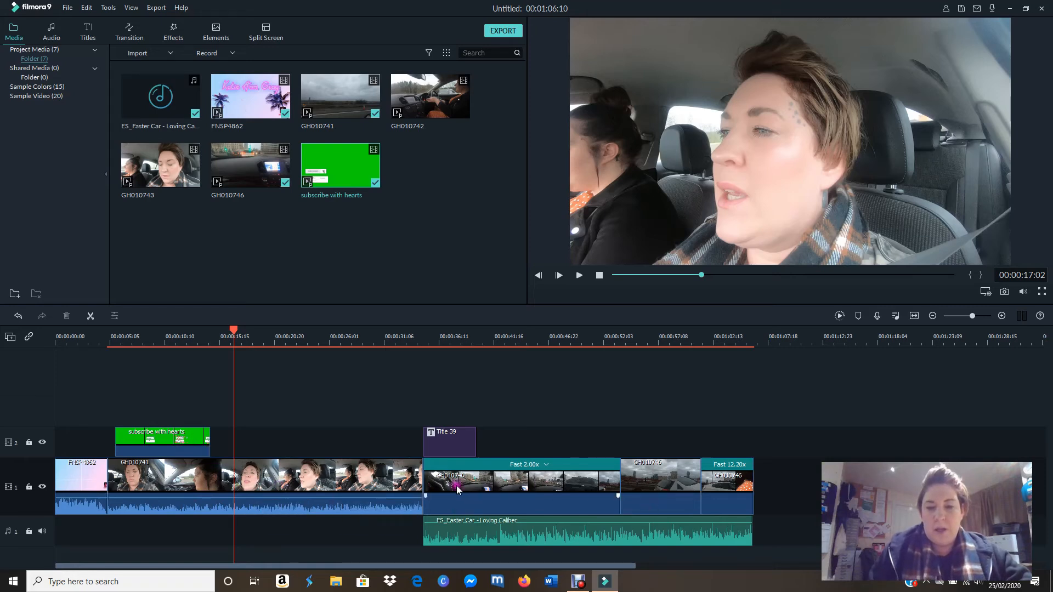
# Step: Play back the cut into the London footage with its title and music, from 00:00:34:00 to 00:00:38:04
pyautogui.click(456, 436)
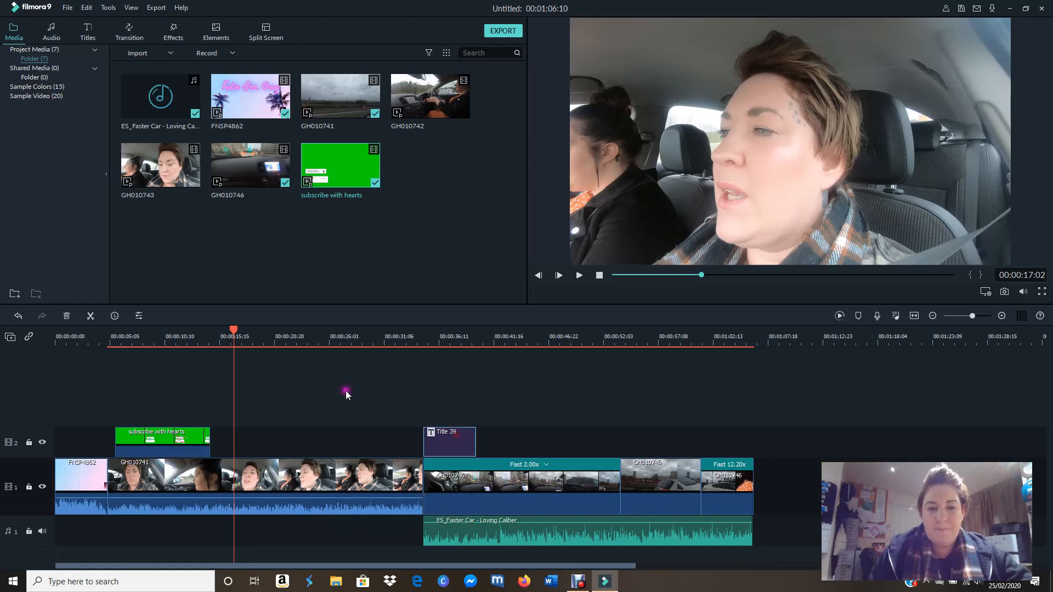
pyautogui.moveTo(234, 333); pyautogui.dragTo(426, 375)
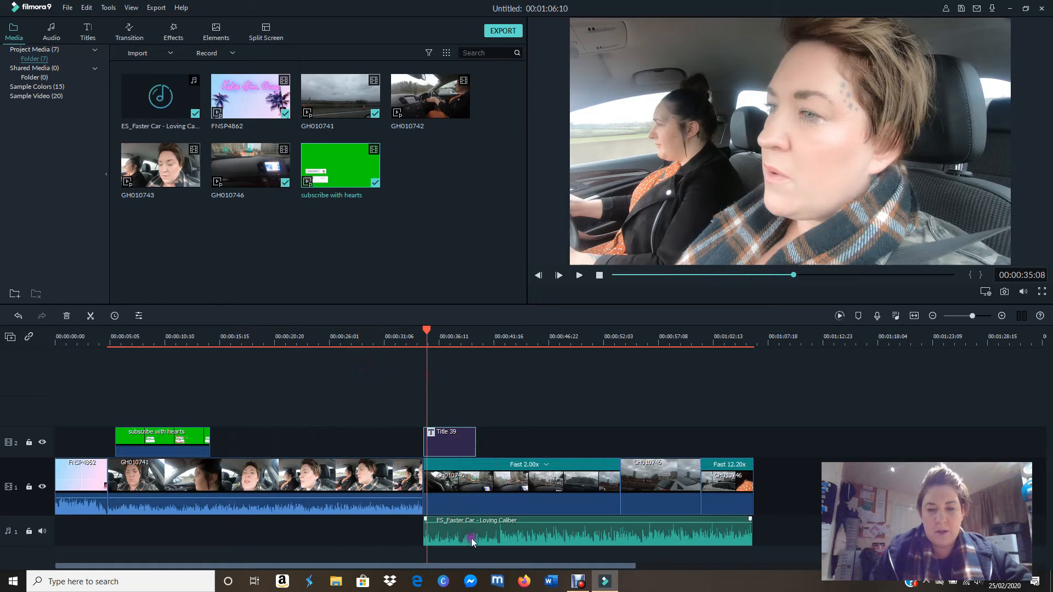
pyautogui.moveTo(426, 331); pyautogui.dragTo(405, 355)
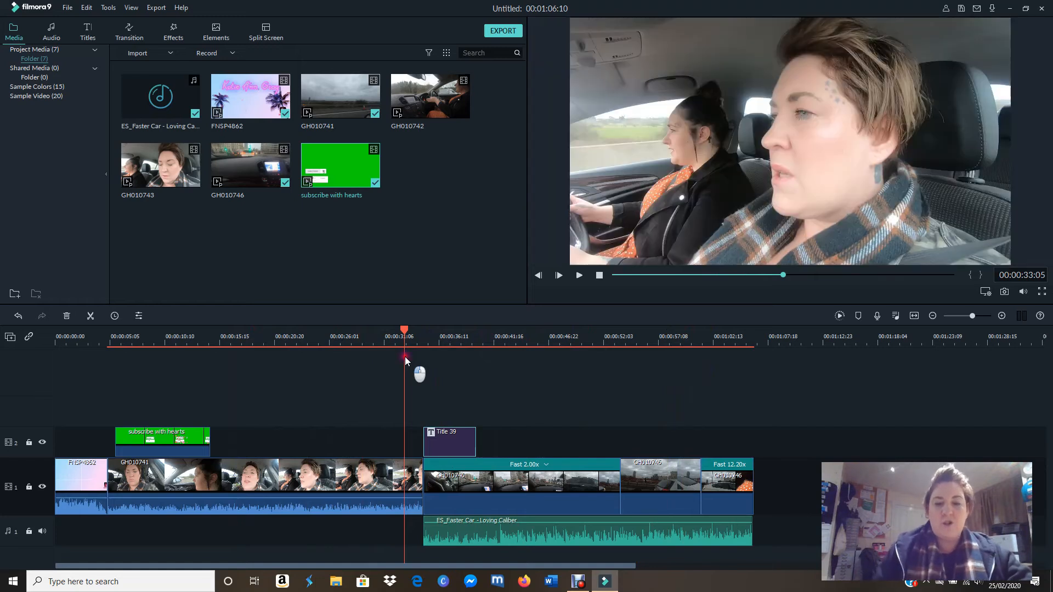
pyautogui.moveTo(405, 357); pyautogui.dragTo(413, 356)
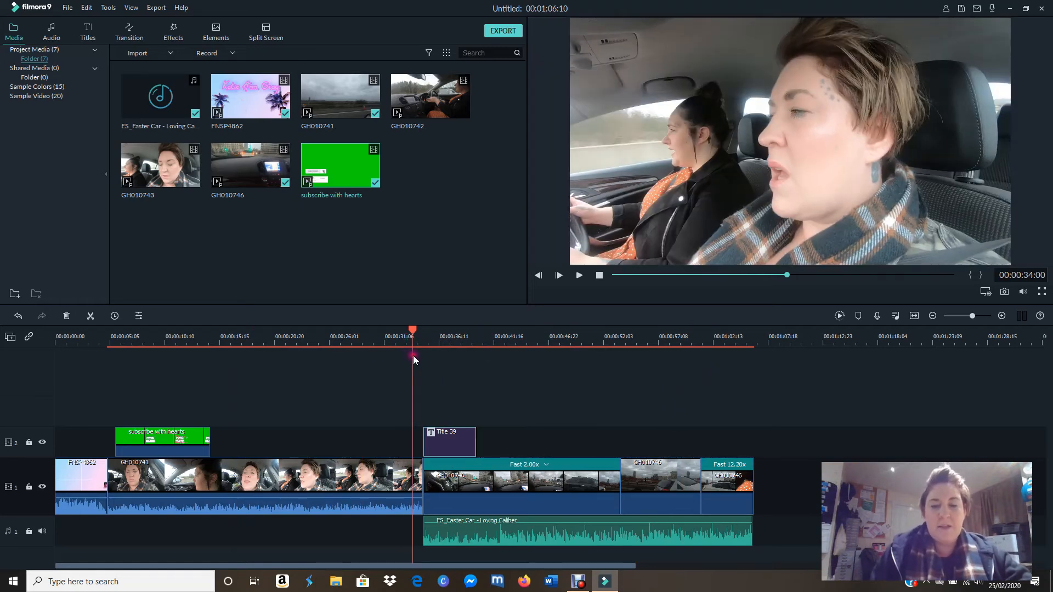
pyautogui.click(579, 276)
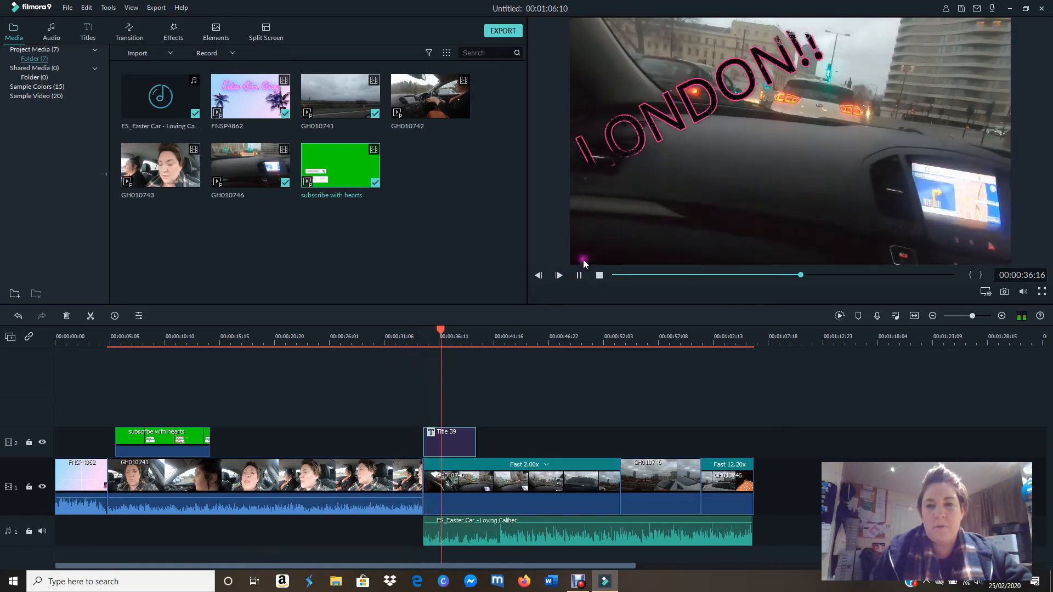
pyautogui.click(579, 276)
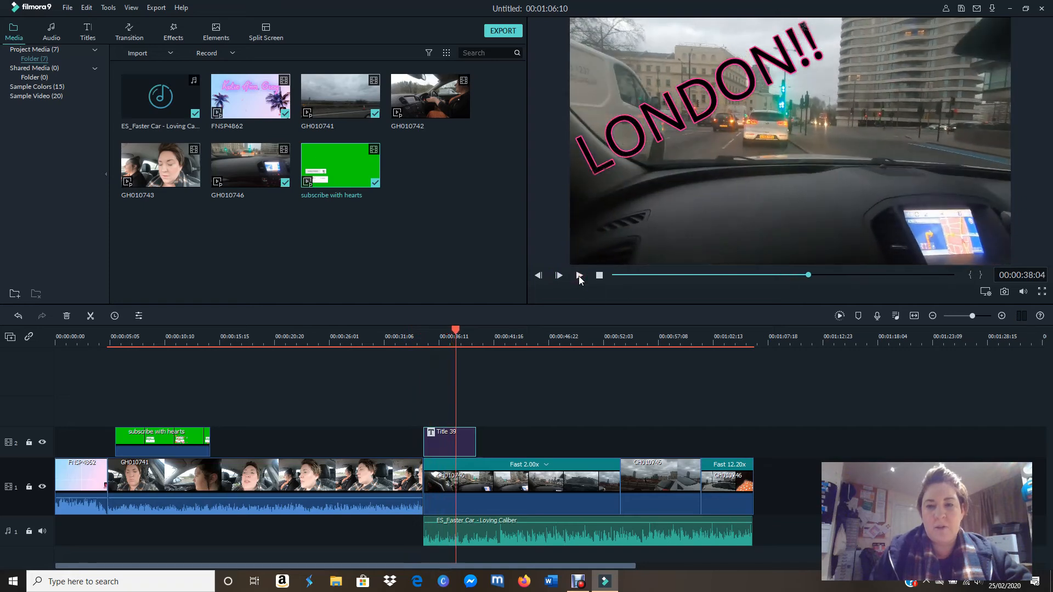
# Step: Preview the Mosaic Replica and Mosaic transitions from Ripple & Dissolve and add Mosaic at the cut between GH010741 and the London footage
pyautogui.click(131, 36)
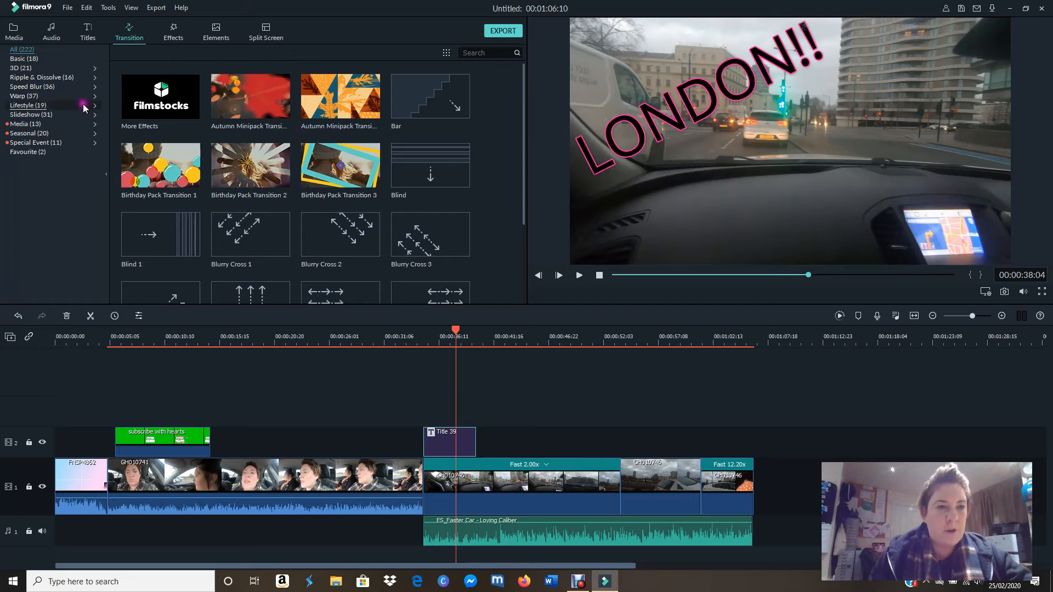
pyautogui.click(68, 96)
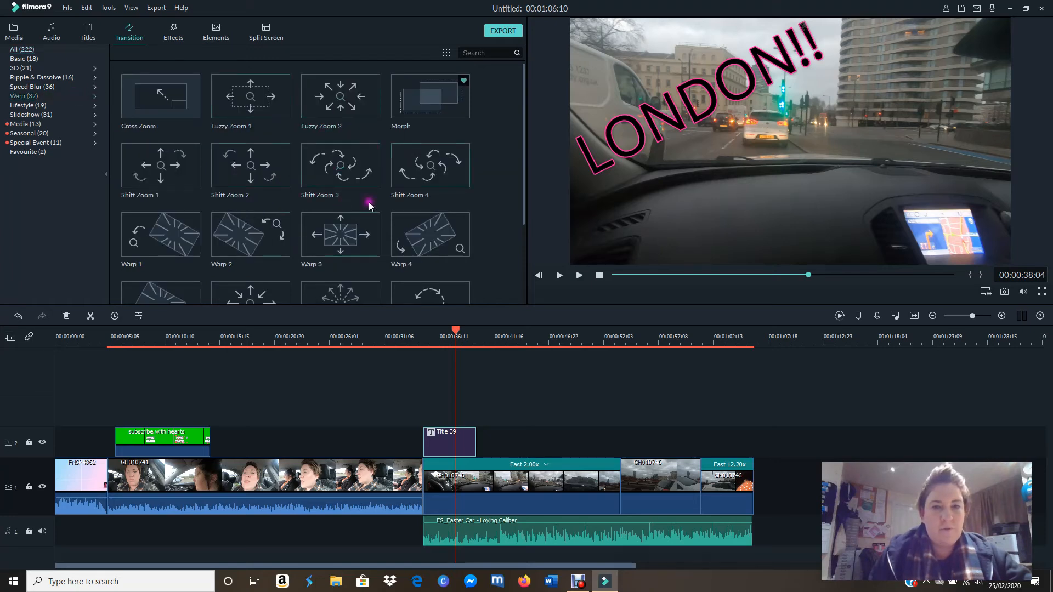
pyautogui.click(58, 88)
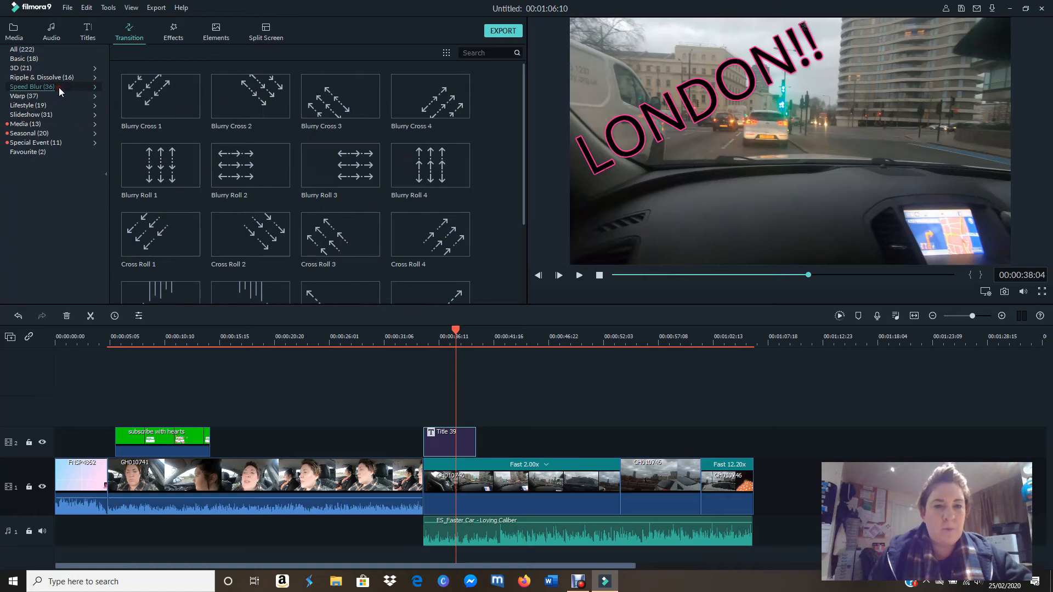
pyautogui.click(52, 79)
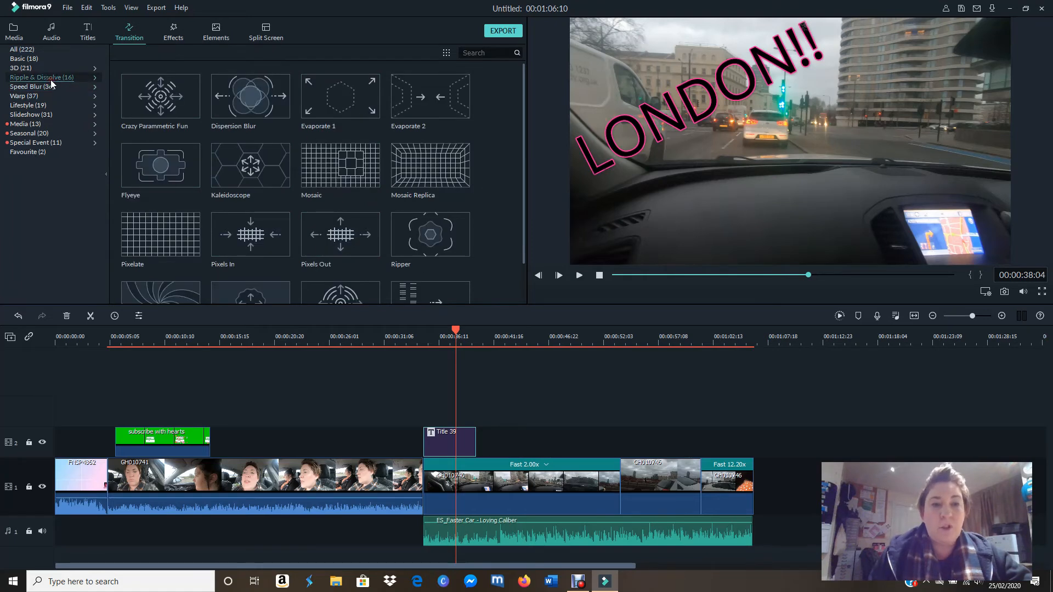
pyautogui.click(40, 67)
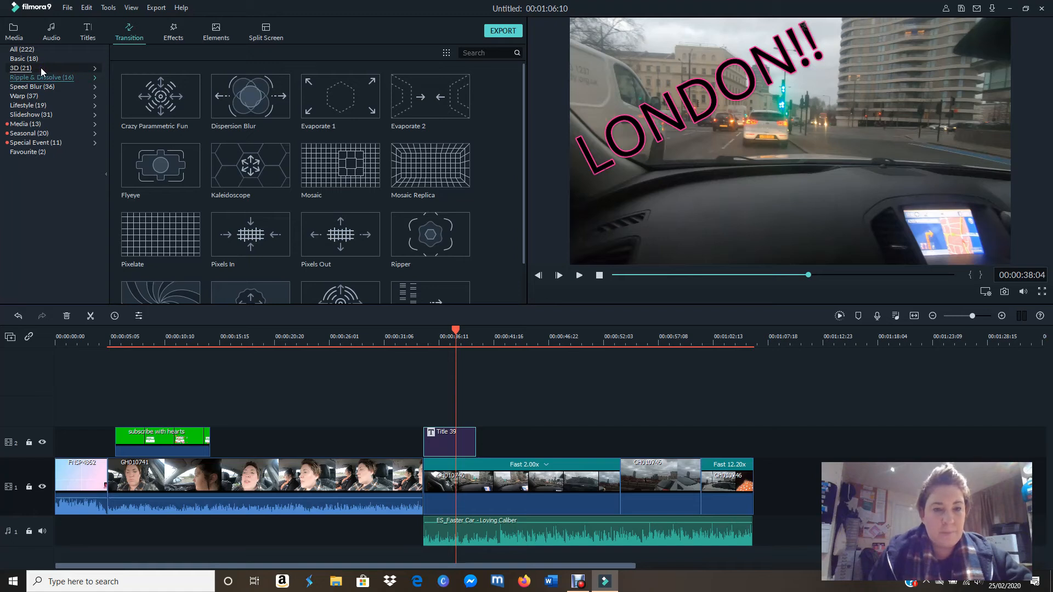
pyautogui.click(458, 166)
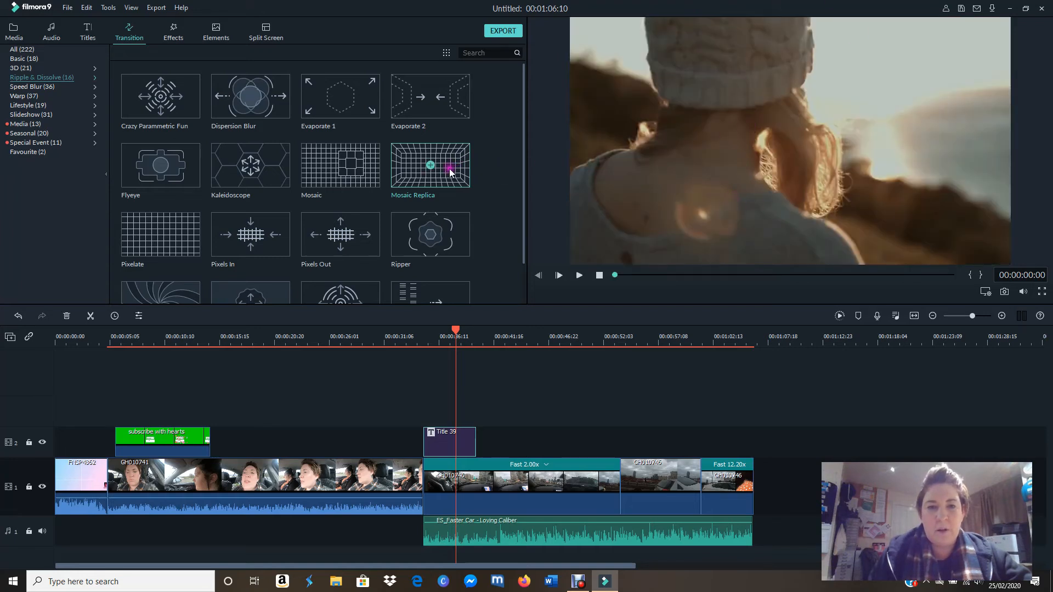
pyautogui.click(370, 175)
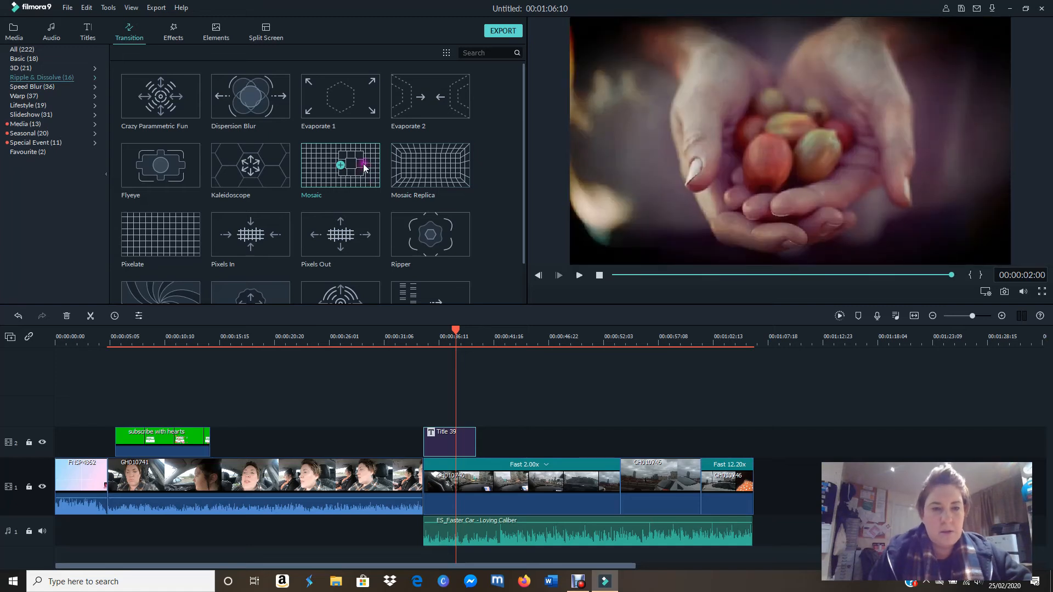
pyautogui.moveTo(363, 163); pyautogui.dragTo(420, 492)
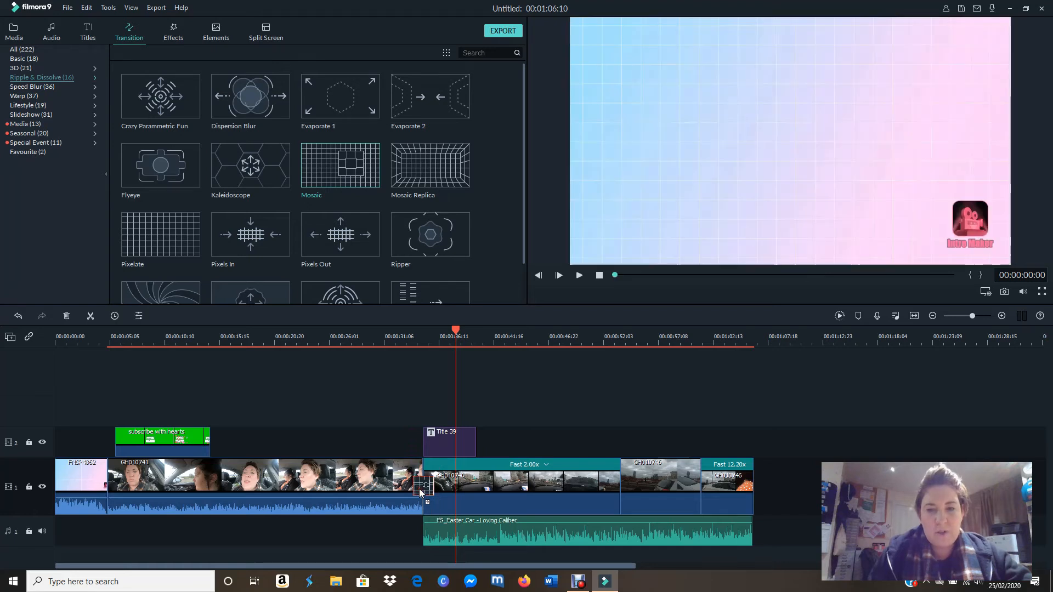
# Step: Play back the Mosaic transition into the London footage from 00:00:31:14 to 00:00:40:19
pyautogui.moveTo(455, 333); pyautogui.dragTo(387, 329)
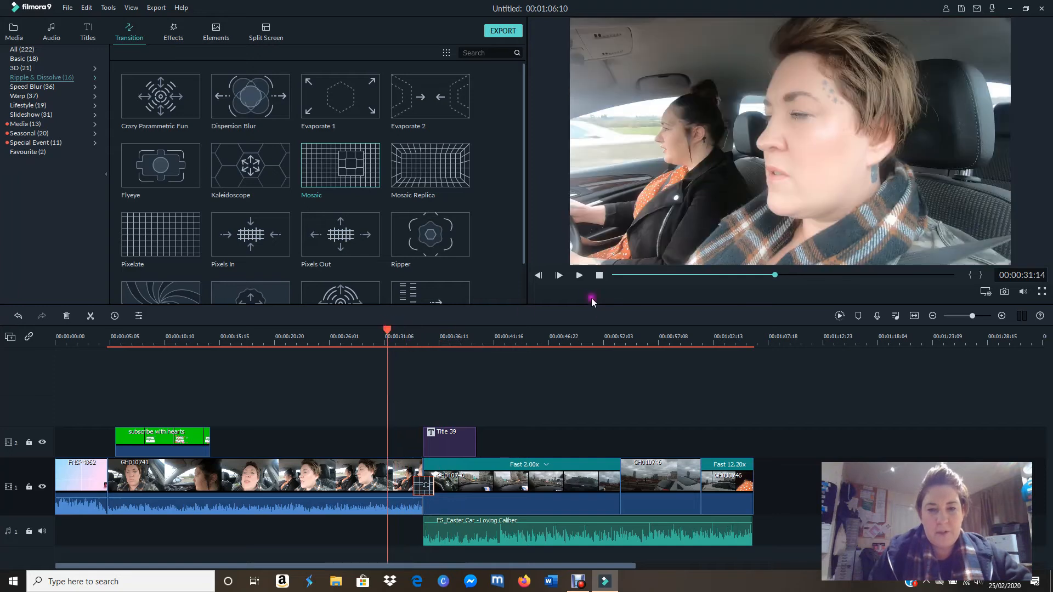
pyautogui.click(578, 277)
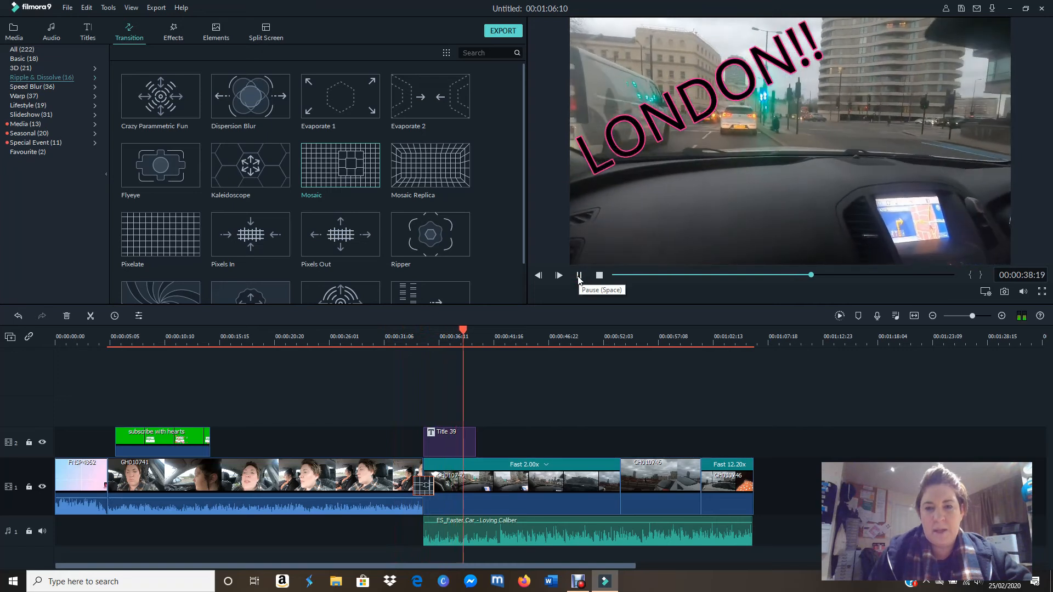
pyautogui.click(579, 275)
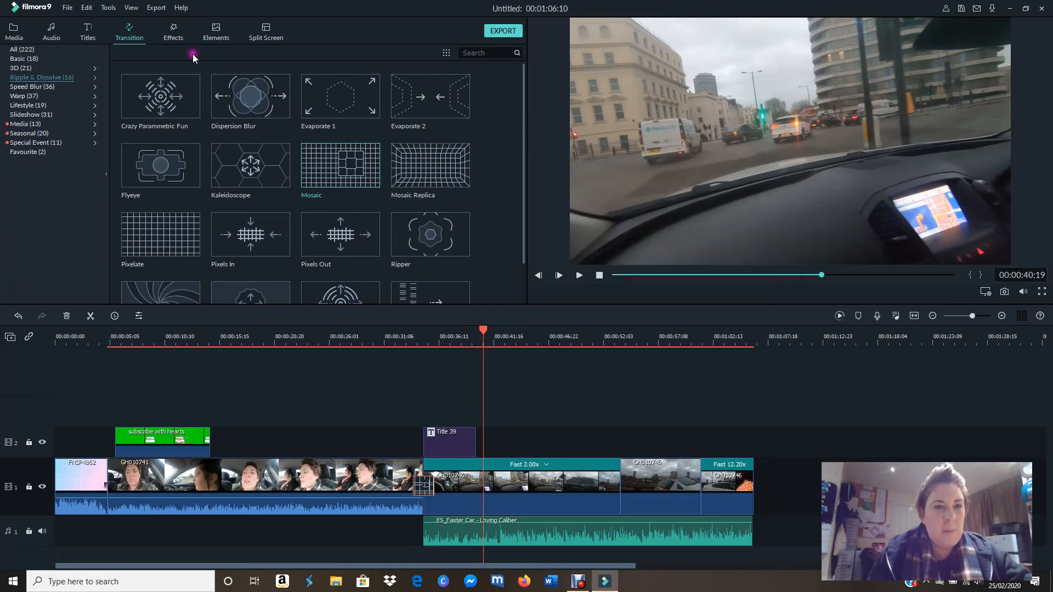
# Step: Append the GH010743 clip to the end of video track 1, directly after the 12.20x fast clip
pyautogui.click(11, 30)
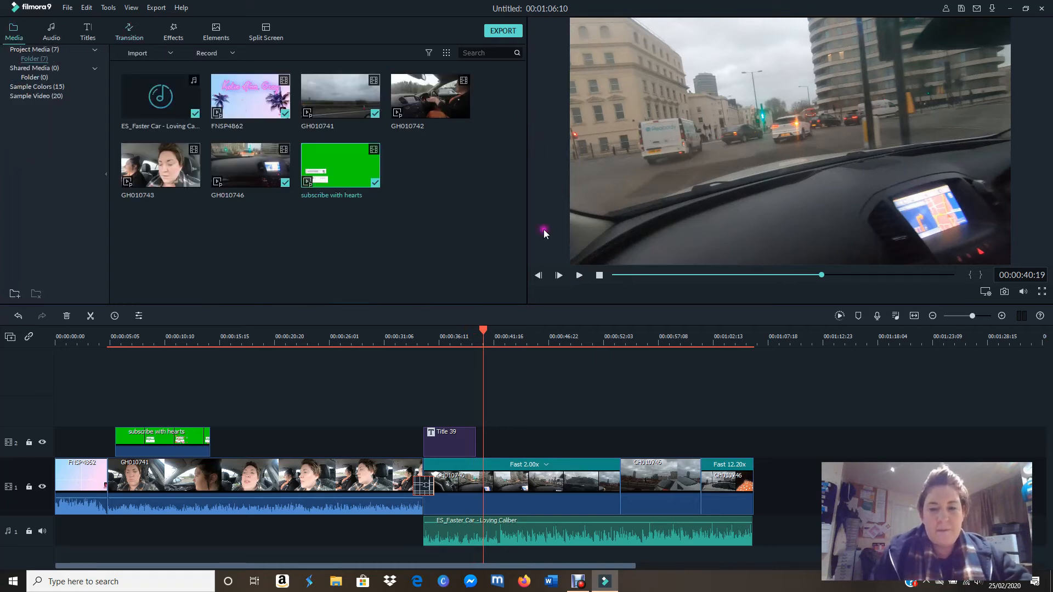
pyautogui.moveTo(486, 333); pyautogui.dragTo(674, 357)
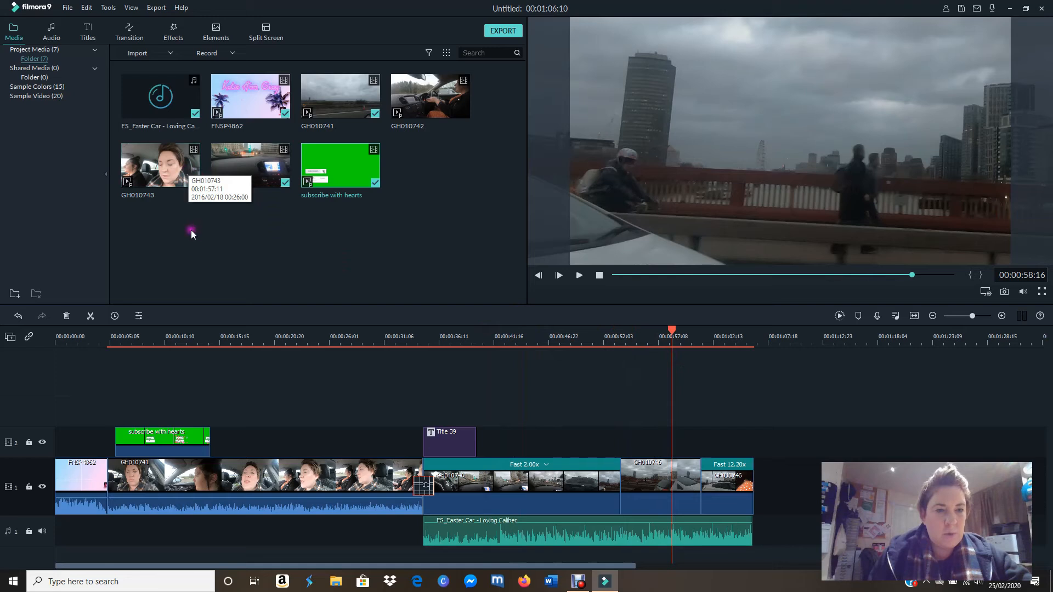
pyautogui.moveTo(176, 170); pyautogui.dragTo(755, 488)
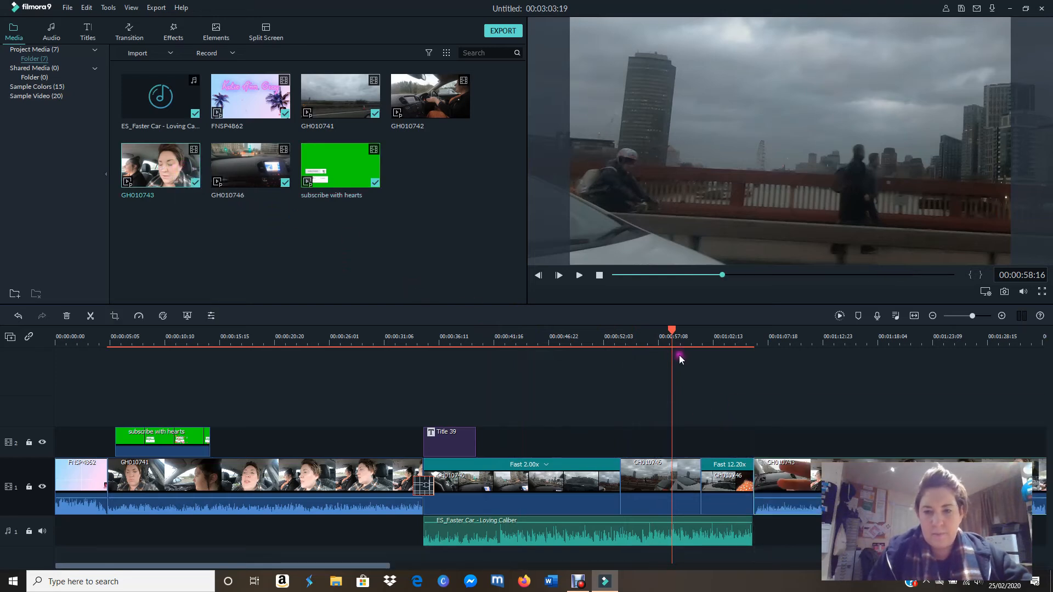
# Step: Preview GH010743 from 00:01:21:02, split it at 00:01:11:23 and delete the part before the split
pyautogui.moveTo(673, 344); pyautogui.dragTo(908, 367)
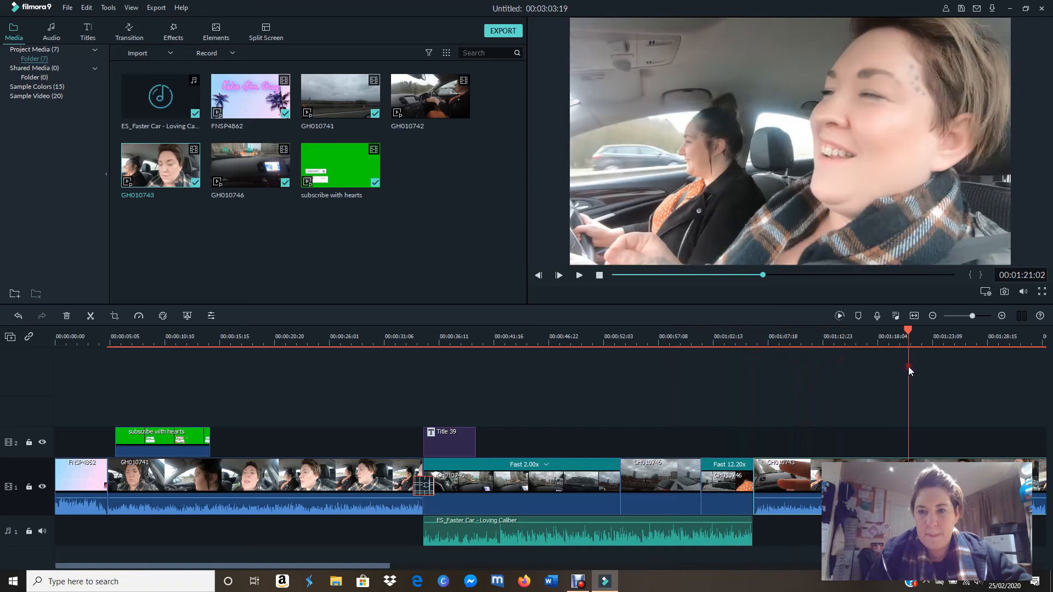
pyautogui.click(580, 277)
pyautogui.click(580, 276)
pyautogui.moveTo(930, 335); pyautogui.dragTo(813, 323)
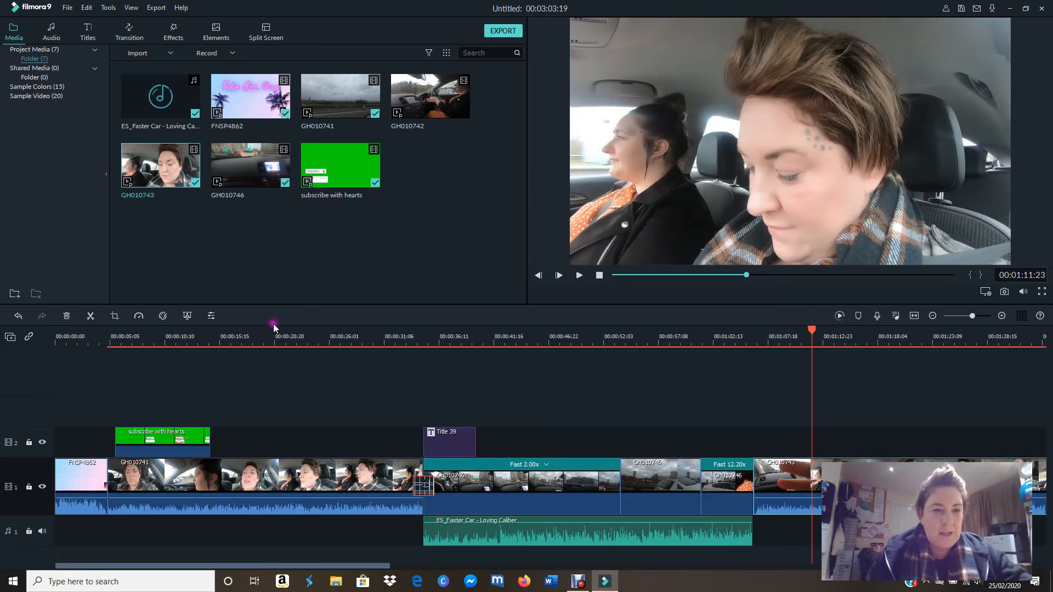
pyautogui.click(90, 315)
pyautogui.click(779, 469)
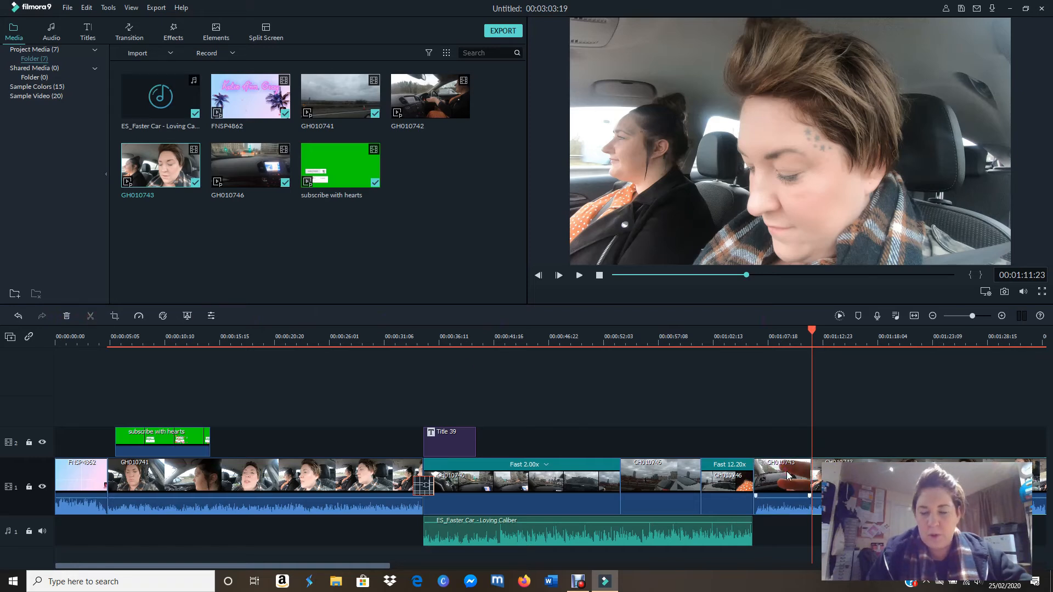
pyautogui.click(66, 315)
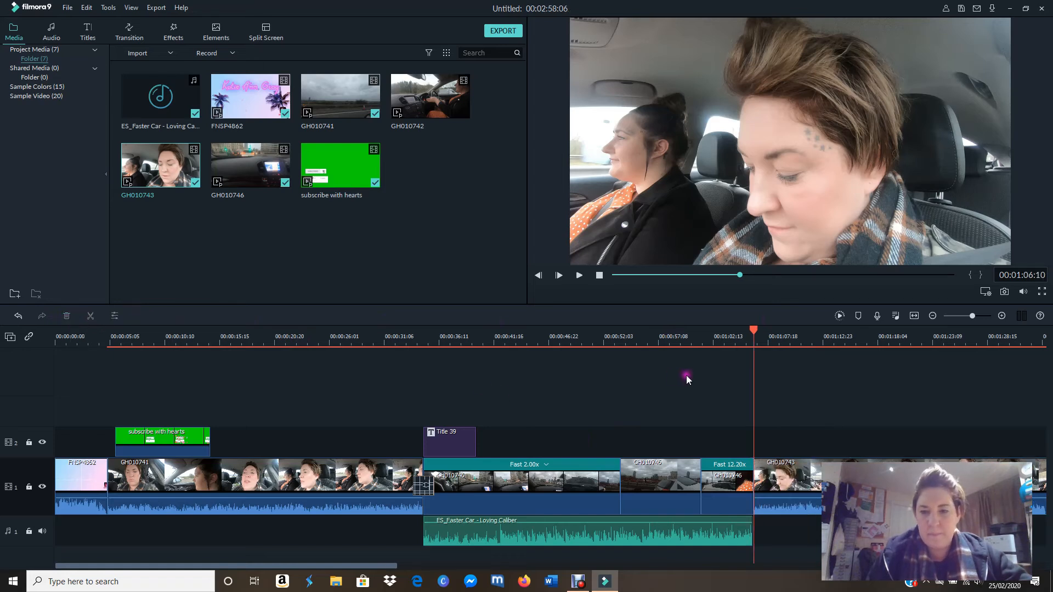
# Step: Find an end point for GH010743 by playing it from 00:01:47:13, split it at 00:01:52:04 and delete the rest
pyautogui.moveTo(754, 336); pyautogui.dragTo(872, 336)
pyautogui.click(736, 491)
pyautogui.click(697, 492)
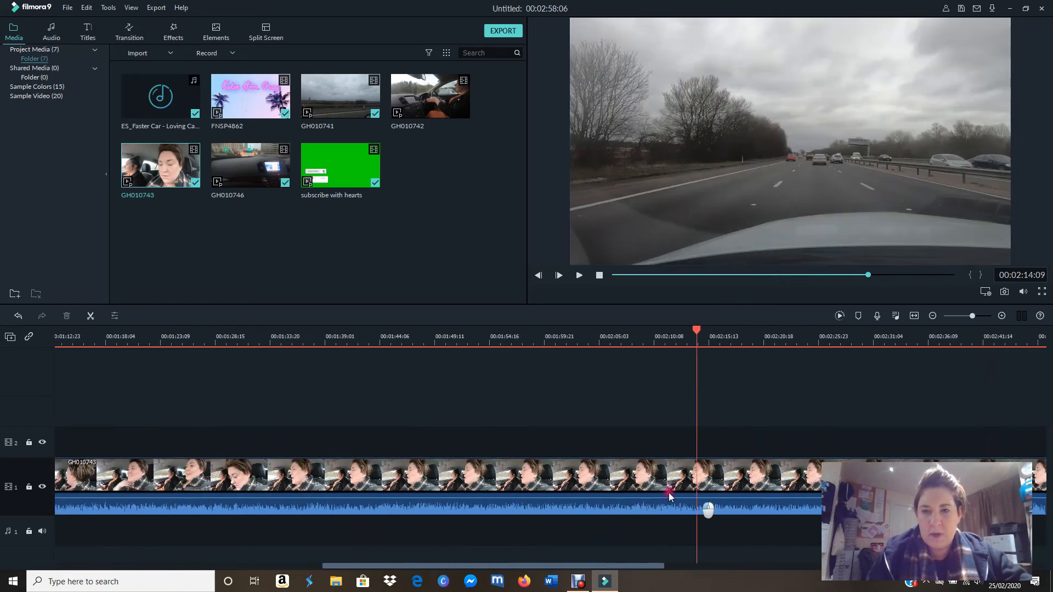
pyautogui.click(540, 493)
pyautogui.click(401, 483)
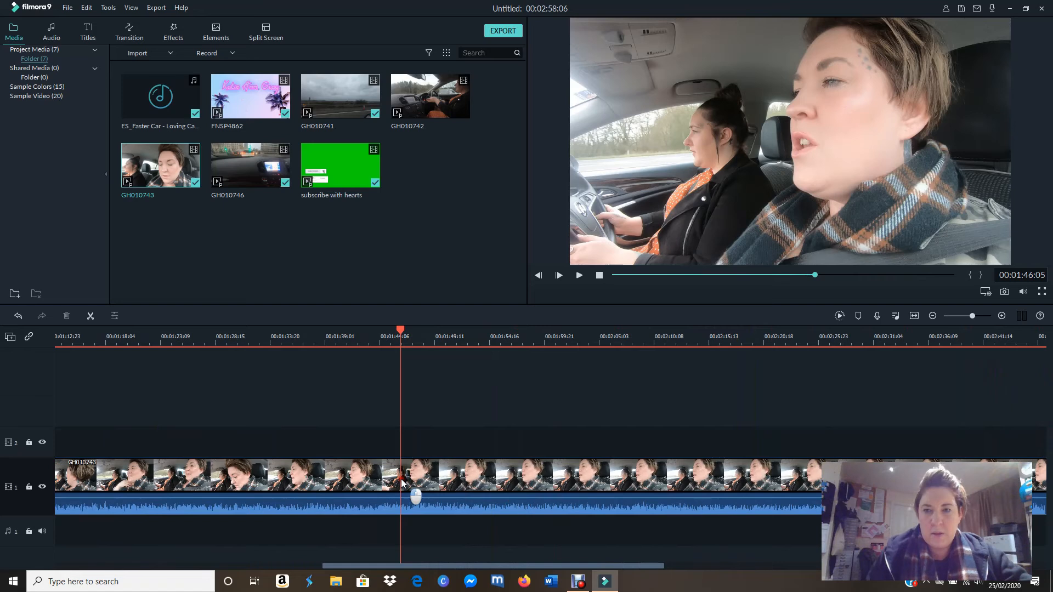
pyautogui.click(415, 478)
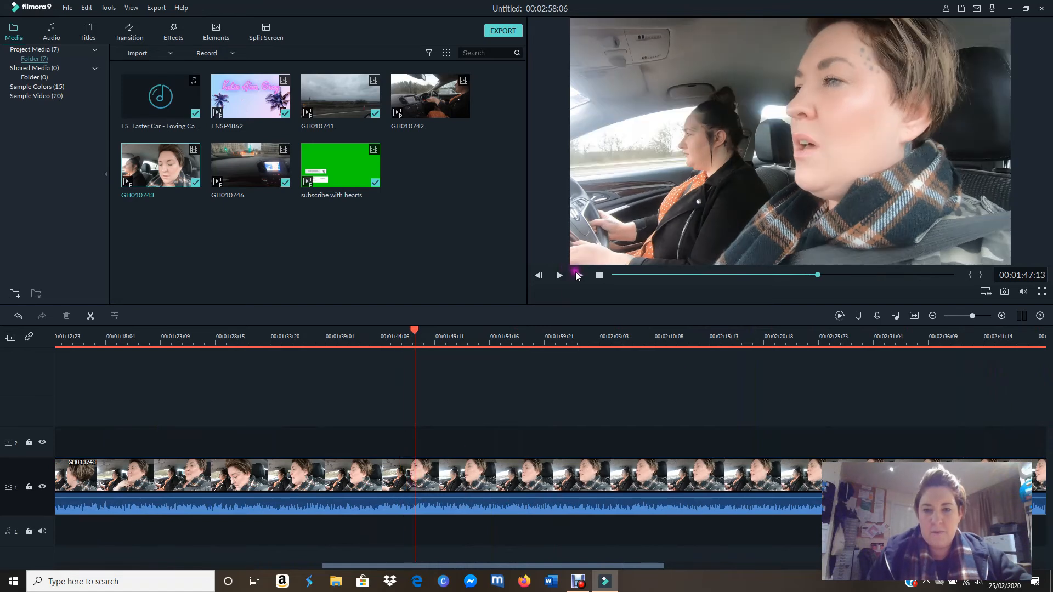
pyautogui.click(580, 276)
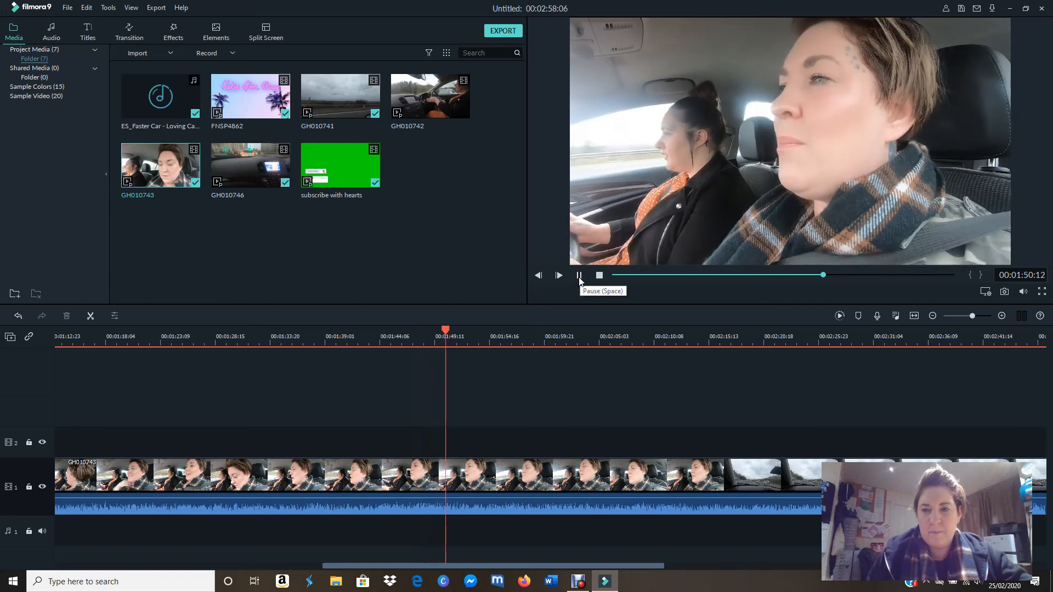
pyautogui.click(579, 275)
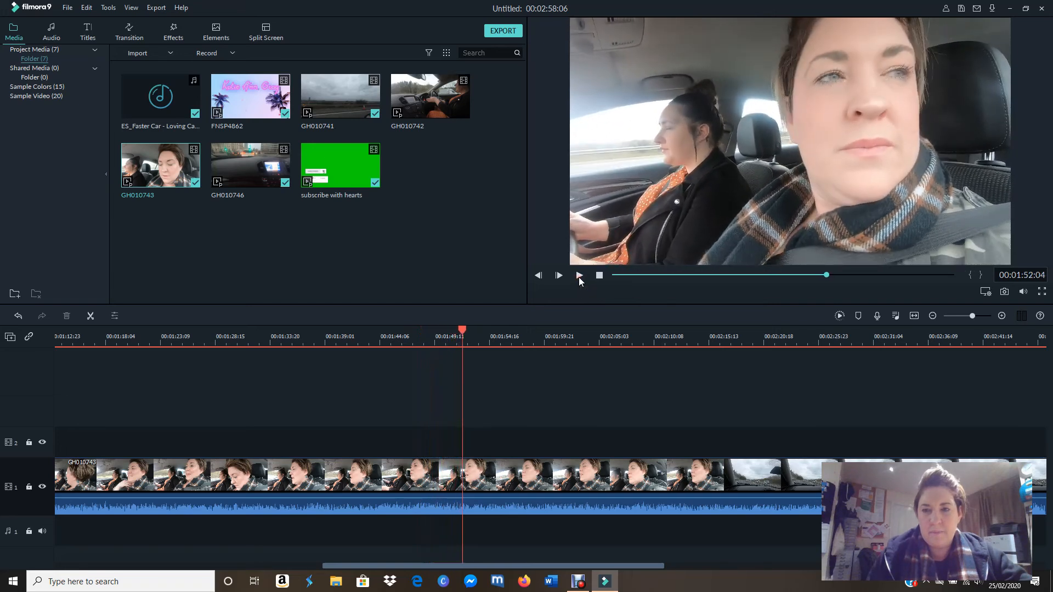
pyautogui.click(91, 318)
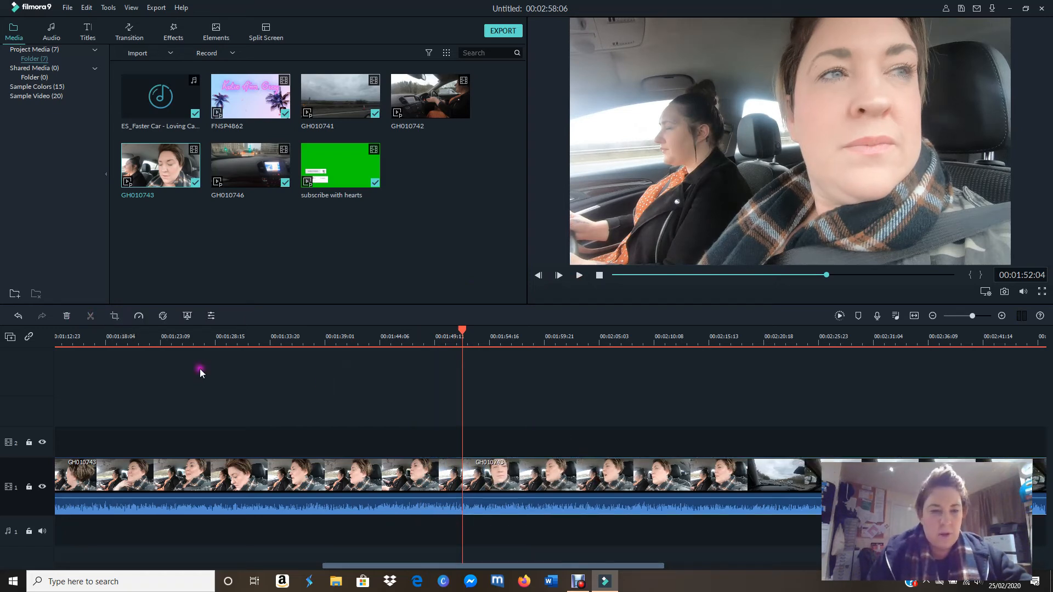
pyautogui.click(65, 317)
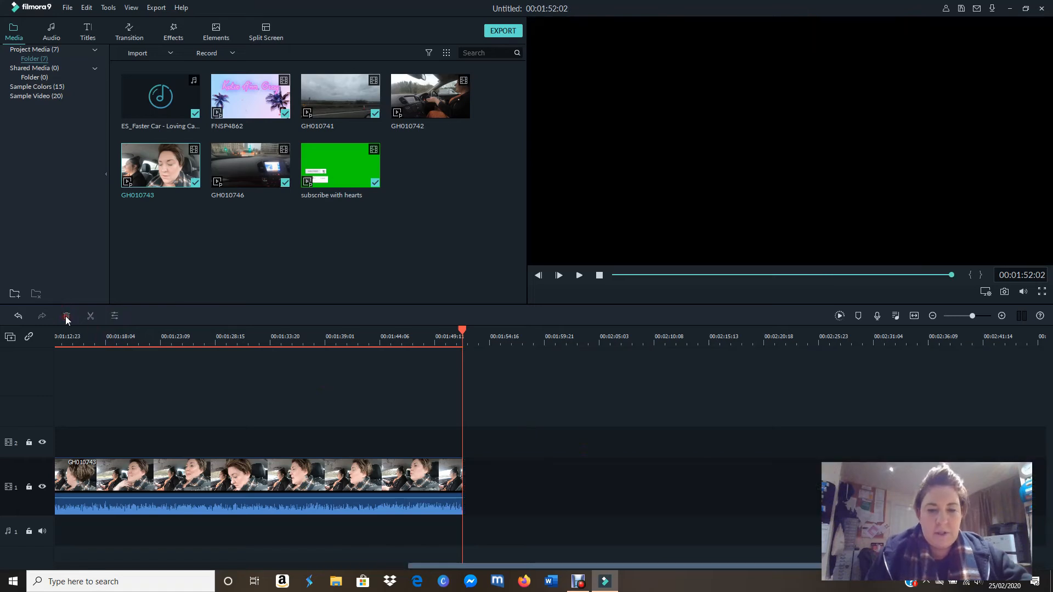
# Step: Select the trimmed GH010743 clip and place the playhead near its start at 00:01:07:23
pyautogui.moveTo(450, 567); pyautogui.dragTo(335, 570)
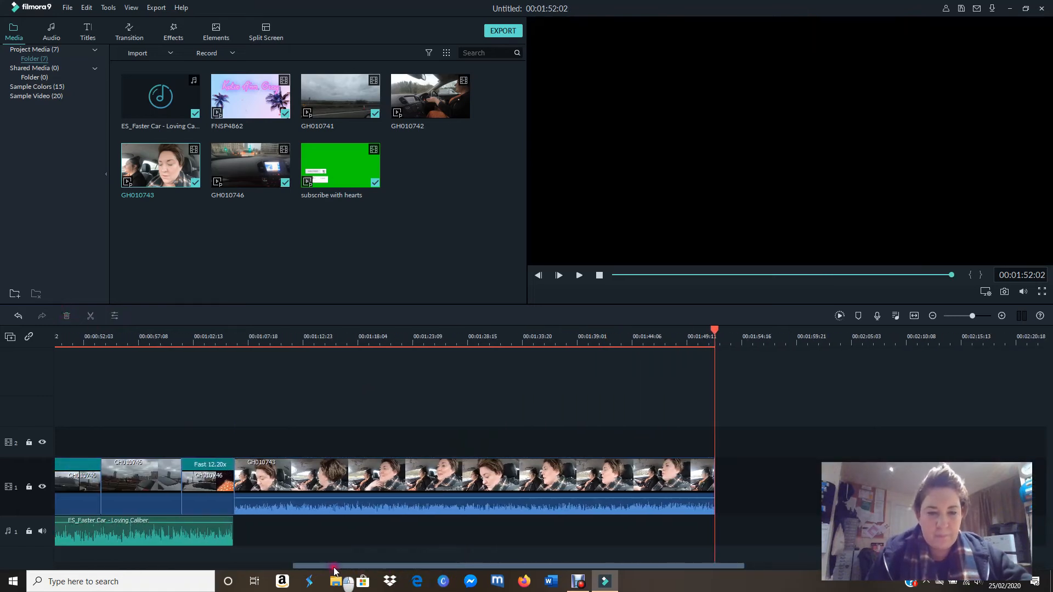
pyautogui.click(321, 482)
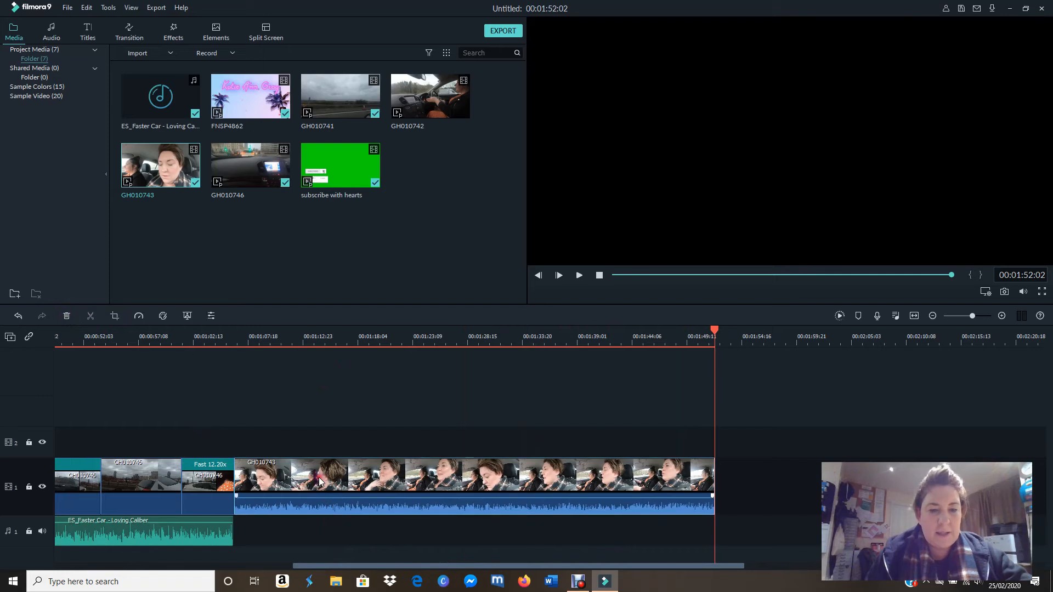
pyautogui.moveTo(716, 336); pyautogui.dragTo(254, 346)
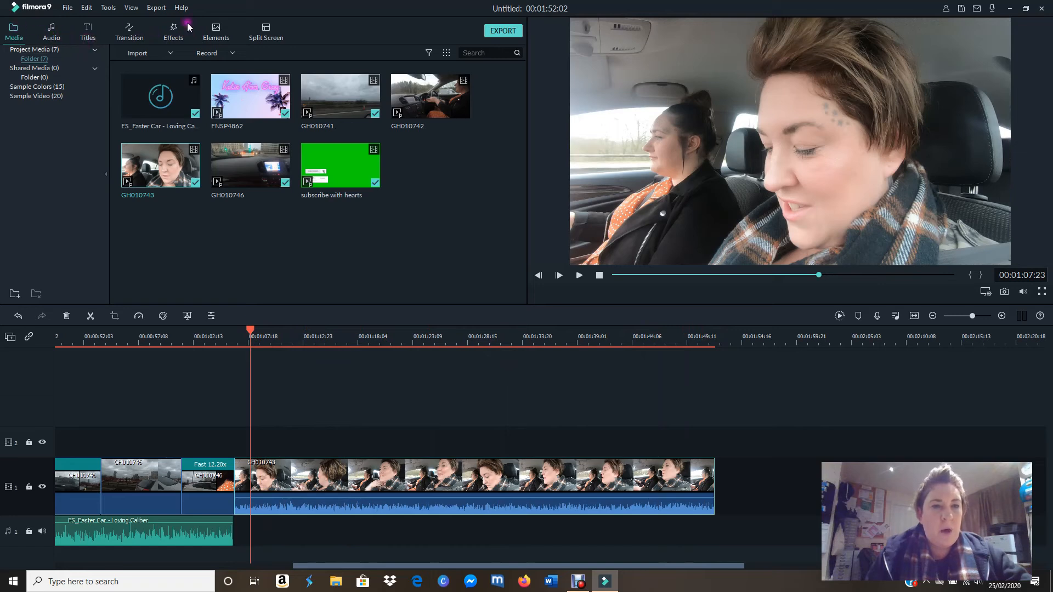
# Step: Browse the element library's categories, from Love, Journey and Badges to Web, Emoji, Seasonal, Special Event and Expansions
pyautogui.click(214, 35)
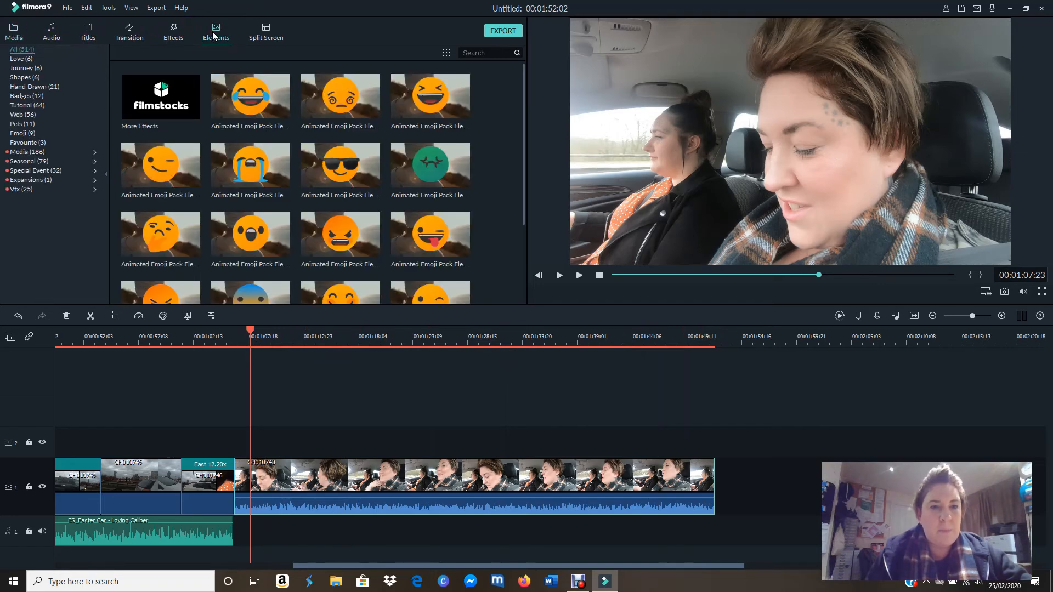
pyautogui.click(38, 59)
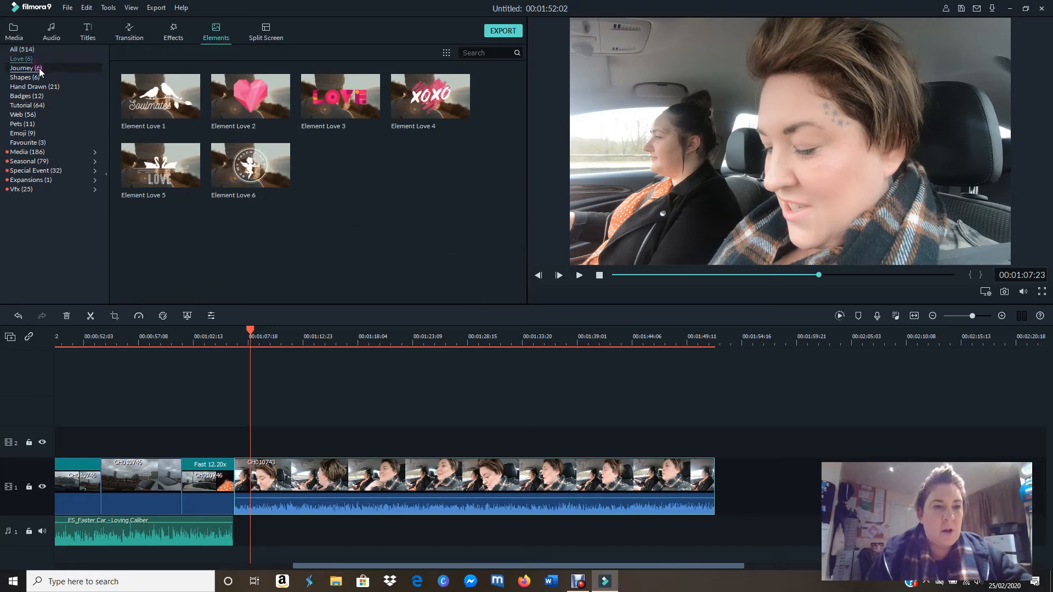
pyautogui.click(40, 69)
pyautogui.click(41, 78)
pyautogui.click(45, 87)
pyautogui.click(46, 97)
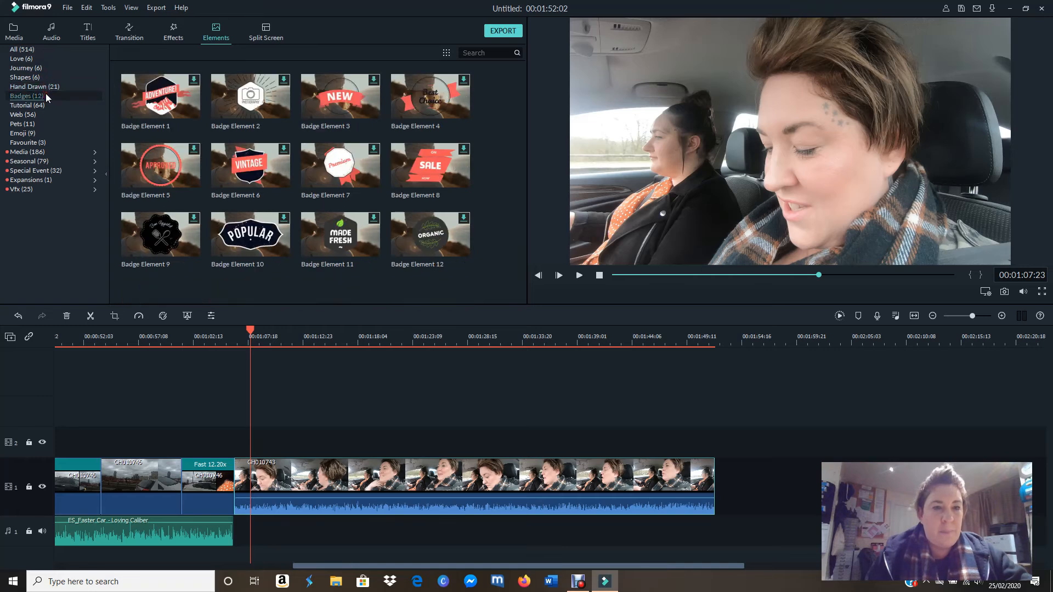
pyautogui.click(46, 105)
pyautogui.click(45, 116)
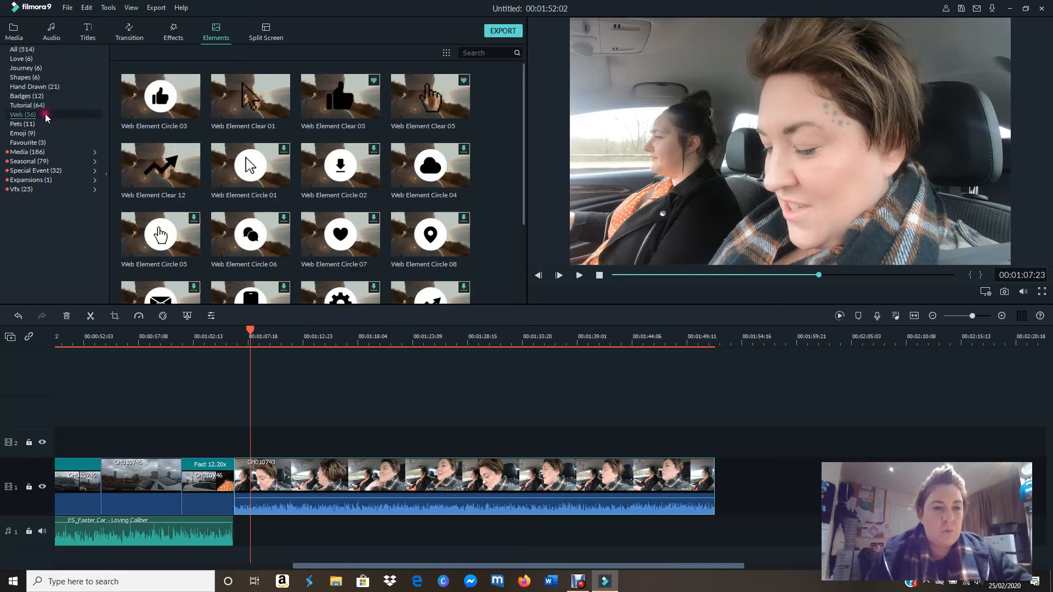
pyautogui.click(46, 125)
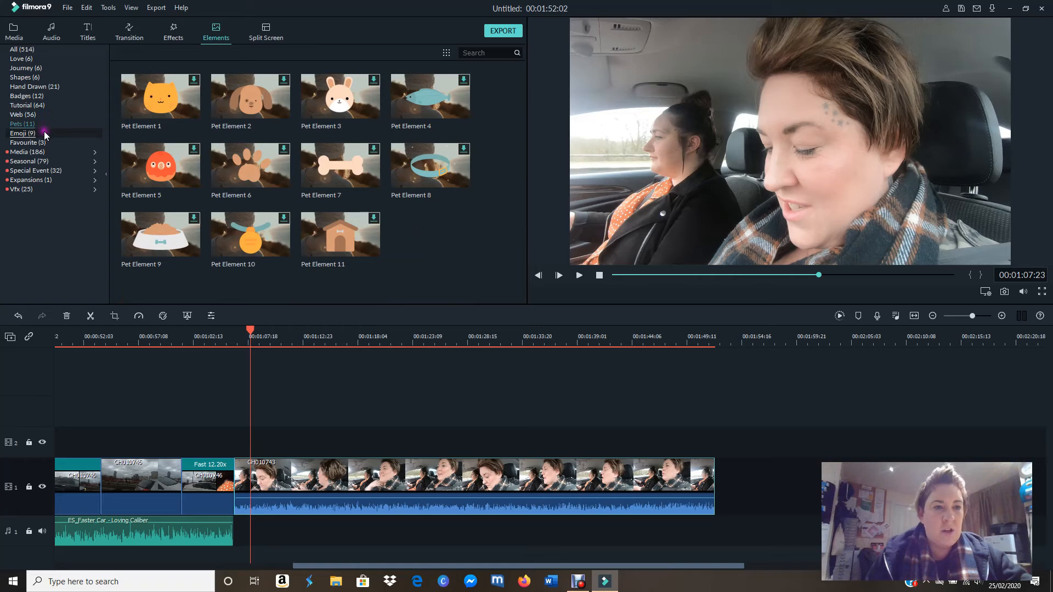
pyautogui.click(45, 134)
pyautogui.click(47, 143)
pyautogui.click(49, 153)
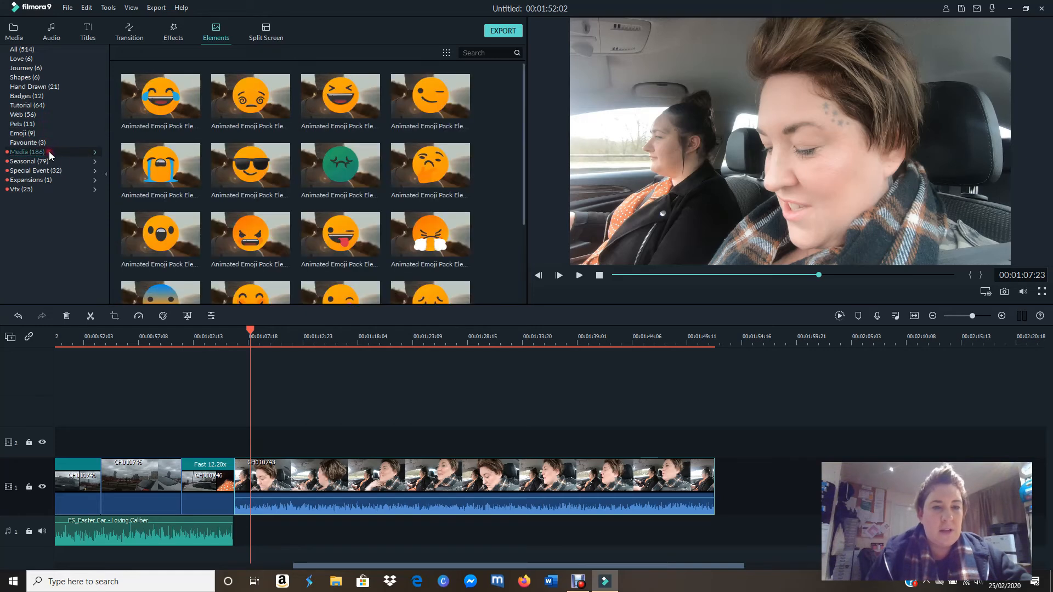
pyautogui.click(52, 162)
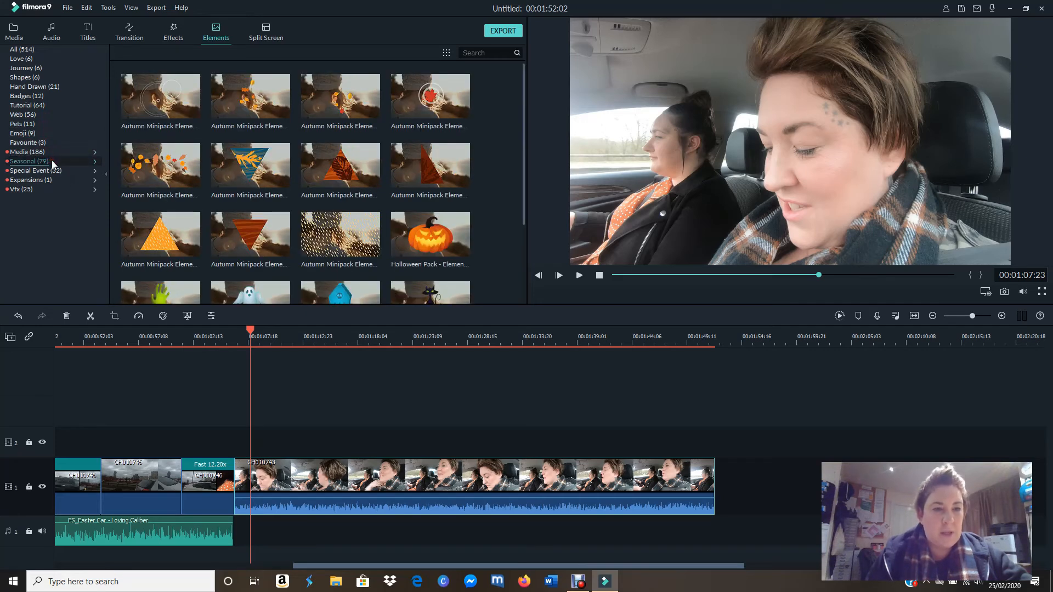
pyautogui.click(55, 172)
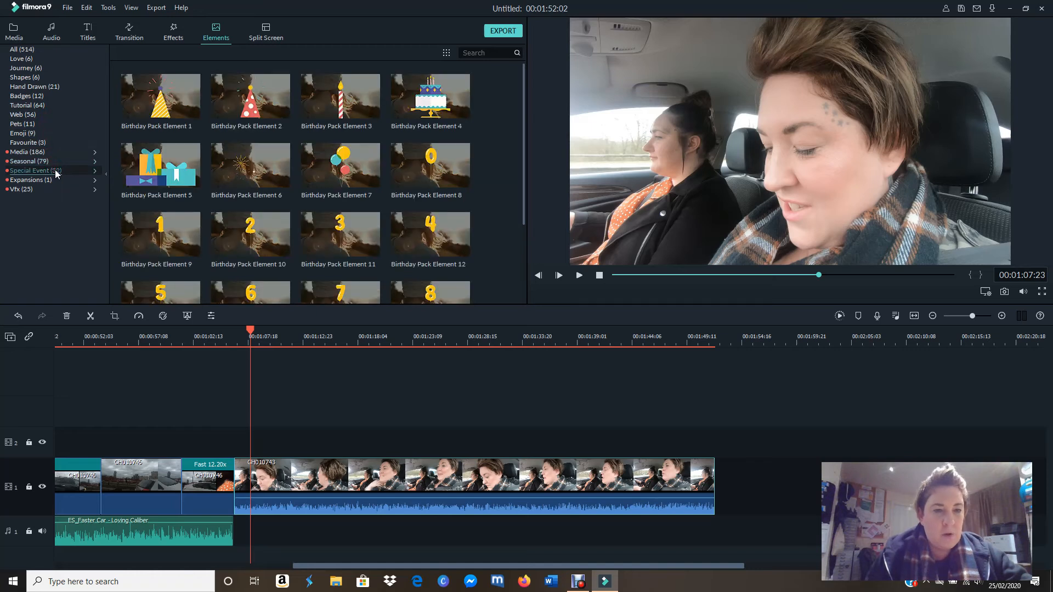
pyautogui.click(61, 180)
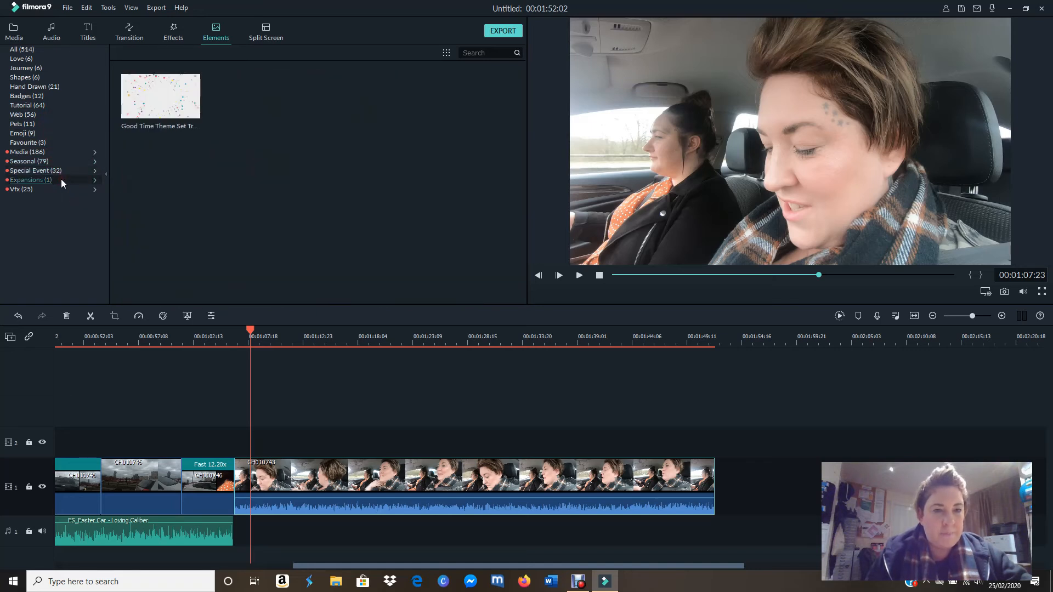
pyautogui.click(36, 69)
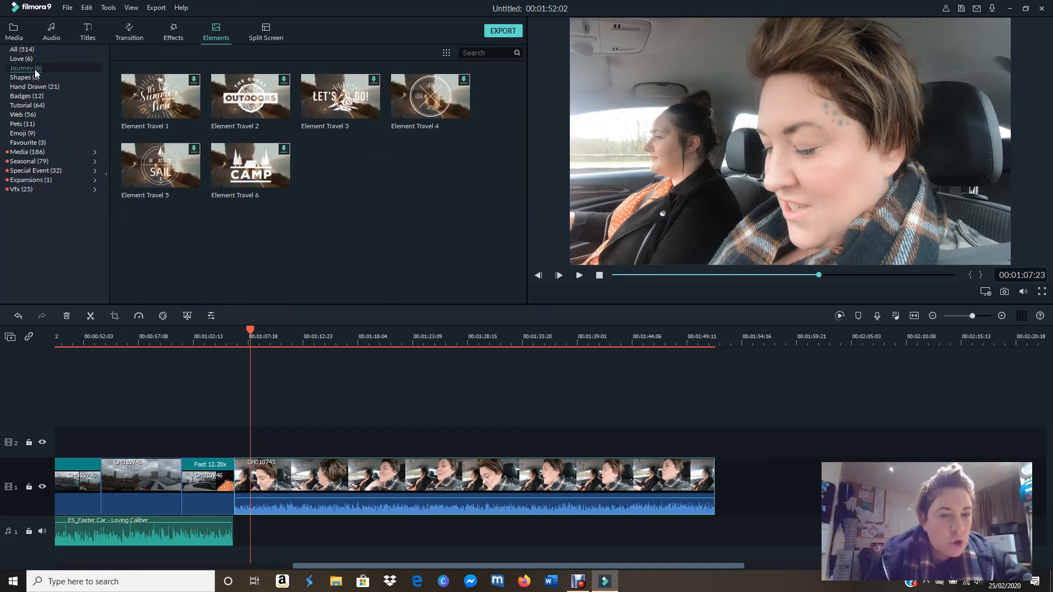
pyautogui.click(30, 61)
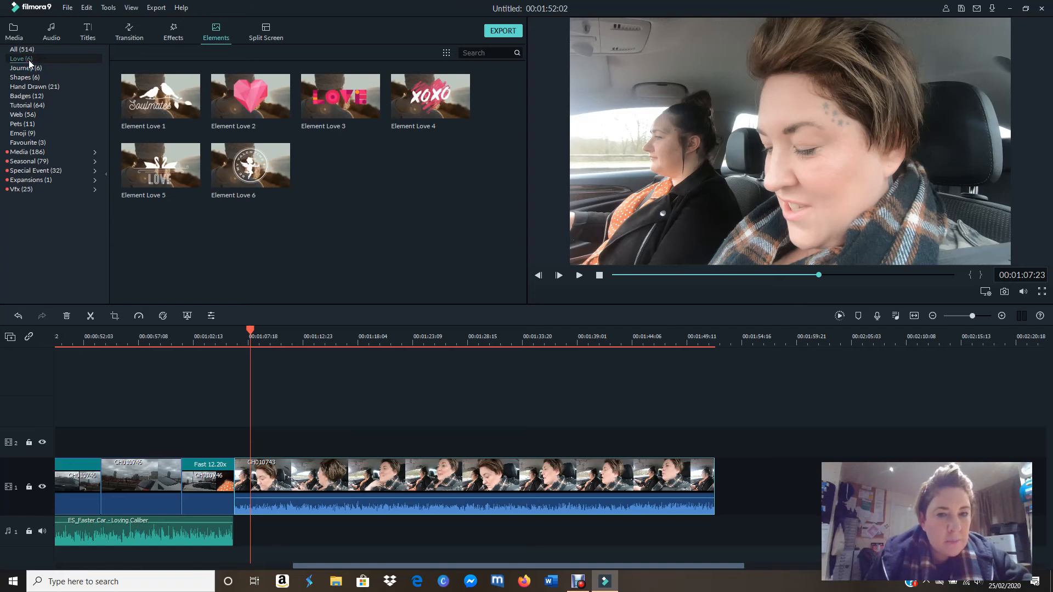
# Step: Find the clapperboard Element Handdrawn 11 among the Hand Drawn elements and download it
pyautogui.click(37, 88)
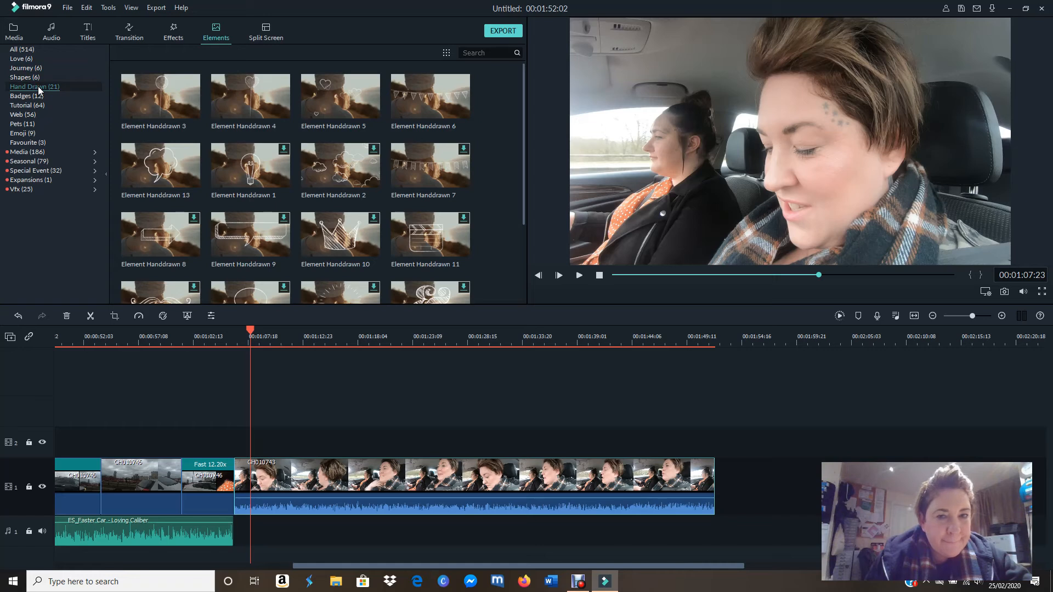
pyautogui.moveTo(523, 94); pyautogui.dragTo(535, 199)
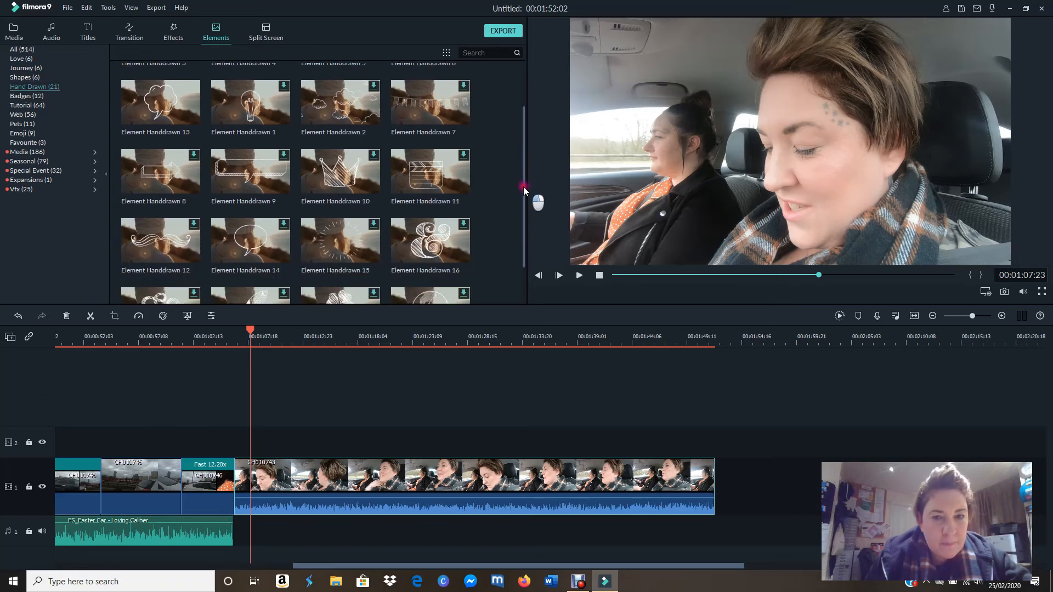
pyautogui.click(441, 184)
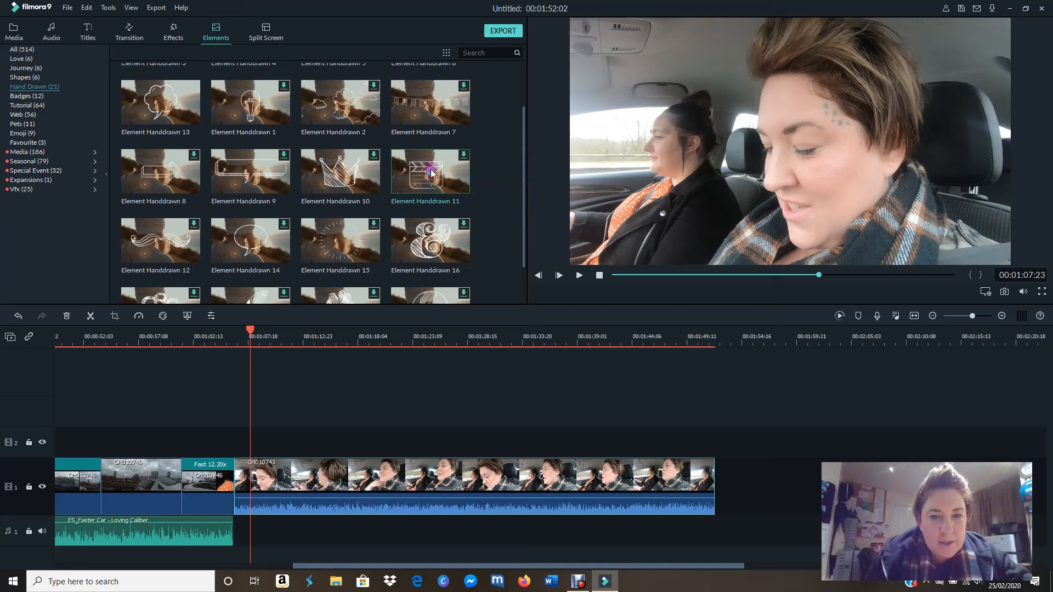
pyautogui.click(451, 176)
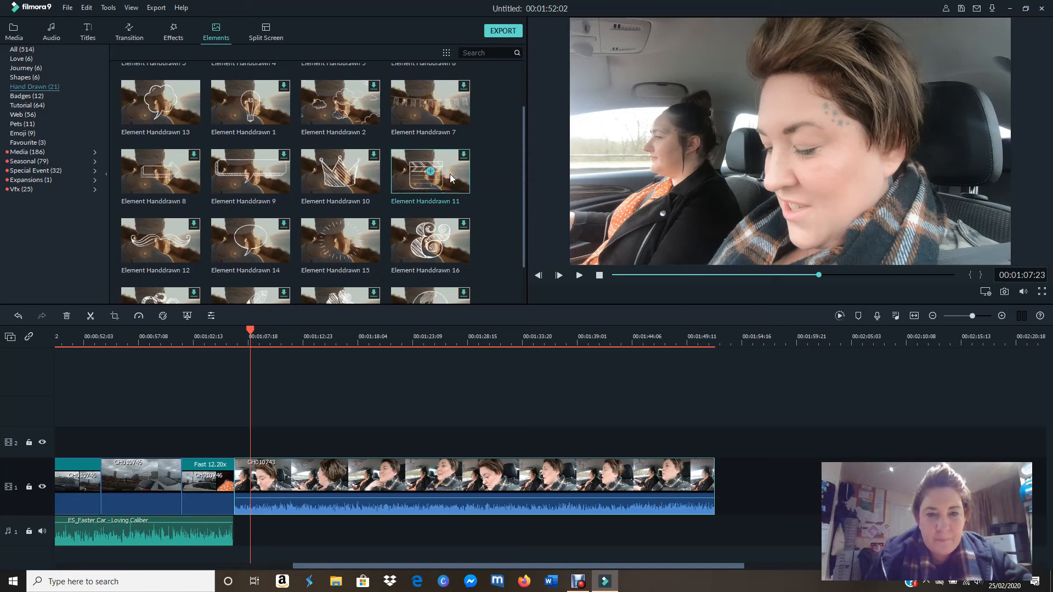
pyautogui.click(464, 157)
pyautogui.click(378, 157)
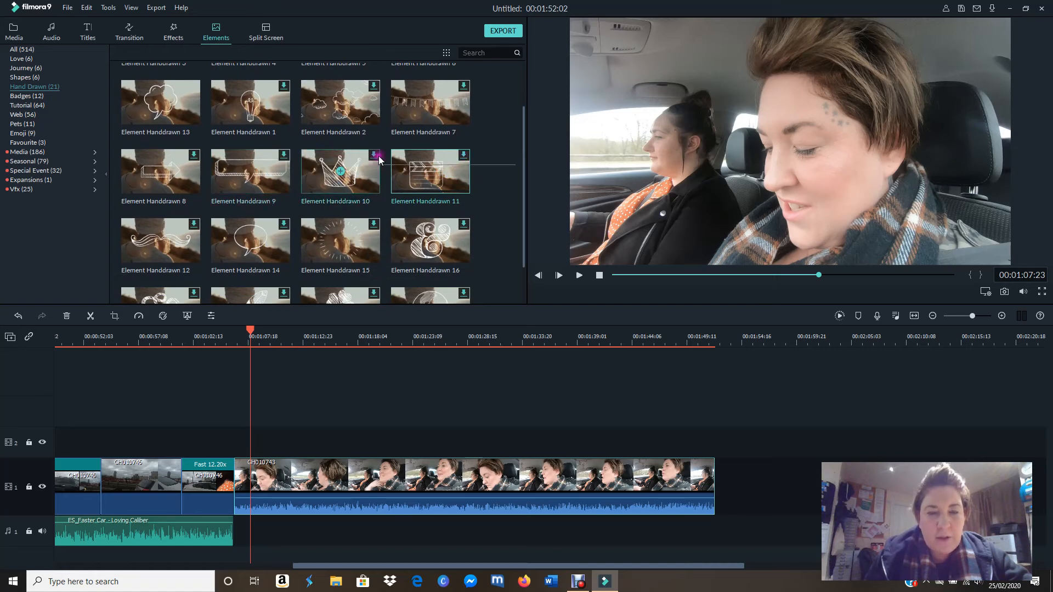
pyautogui.click(447, 183)
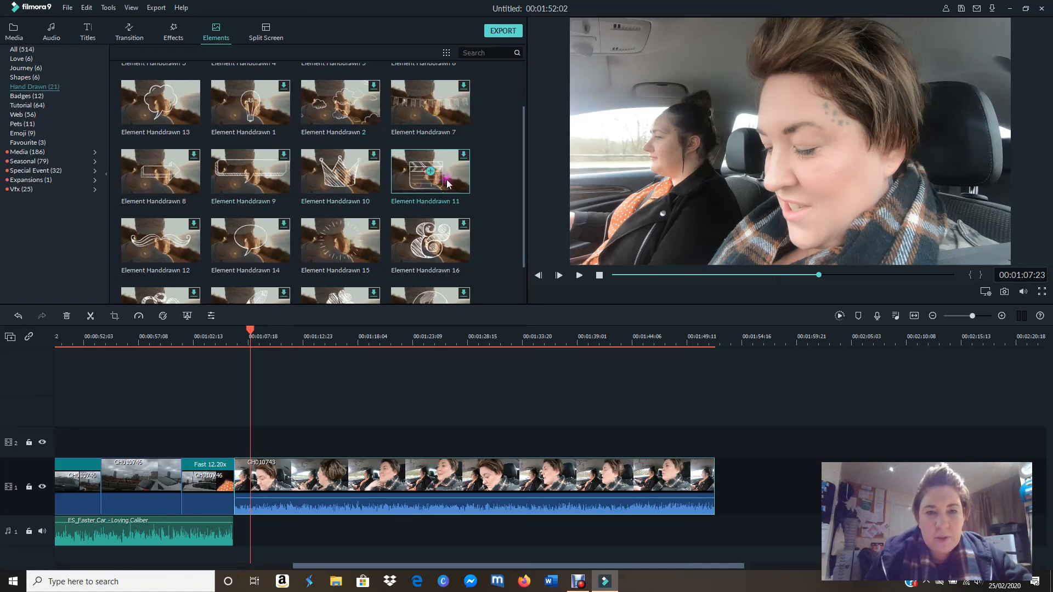
pyautogui.click(464, 157)
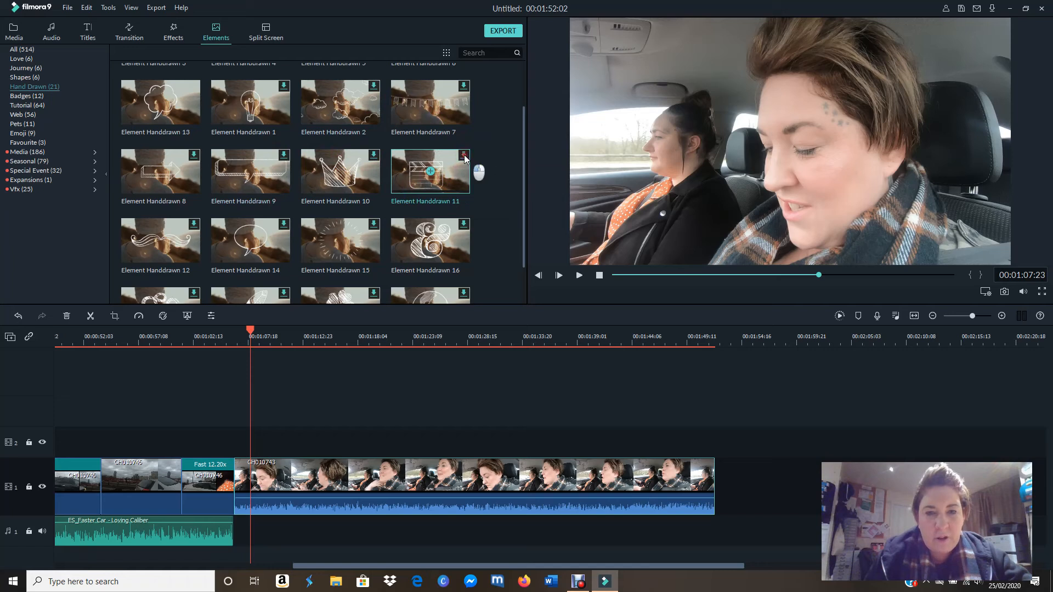
pyautogui.click(441, 178)
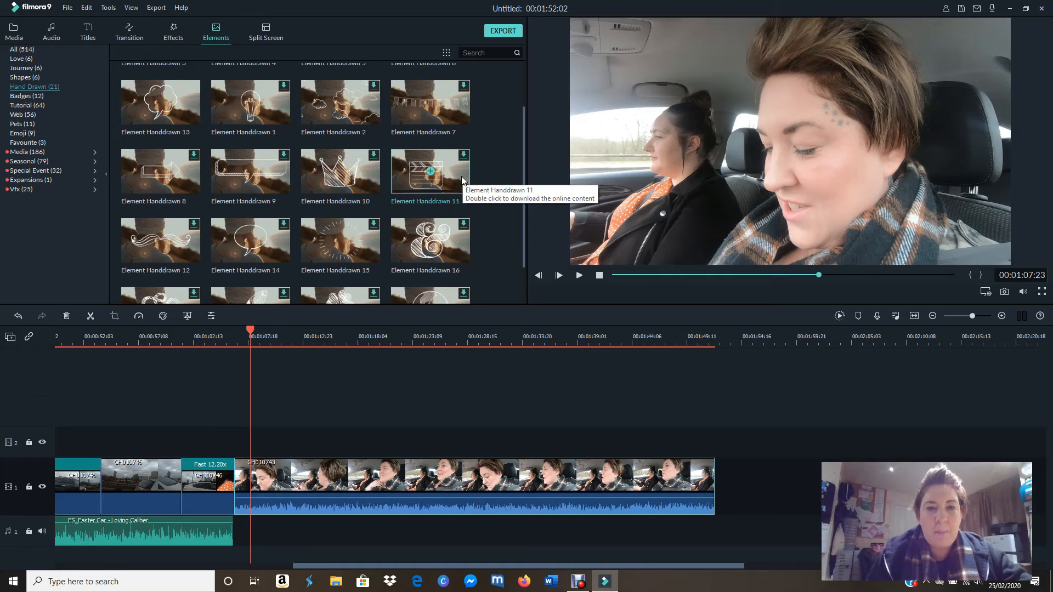
pyautogui.click(462, 179)
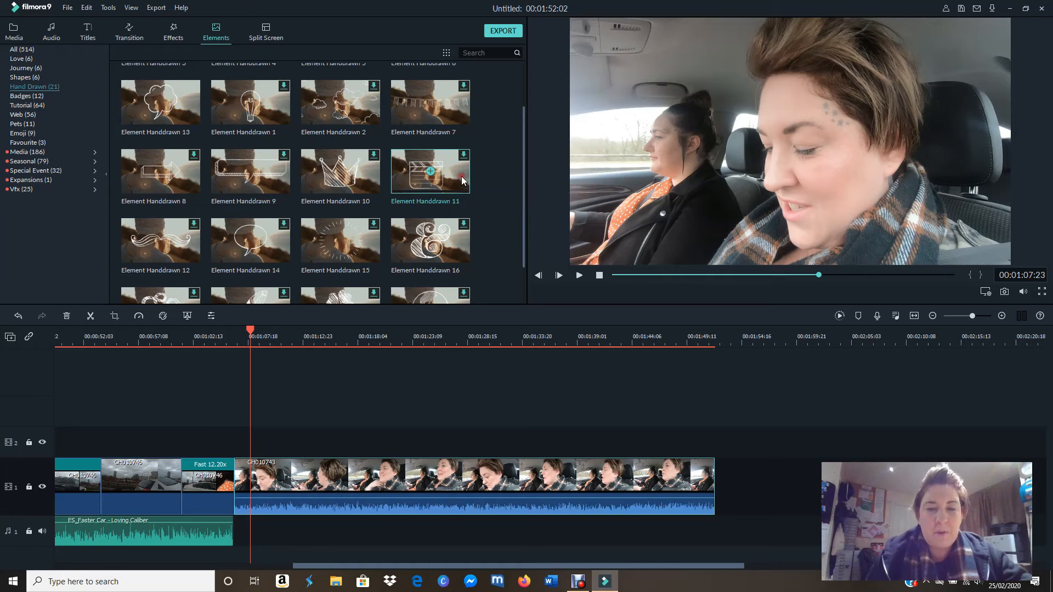
pyautogui.click(430, 171)
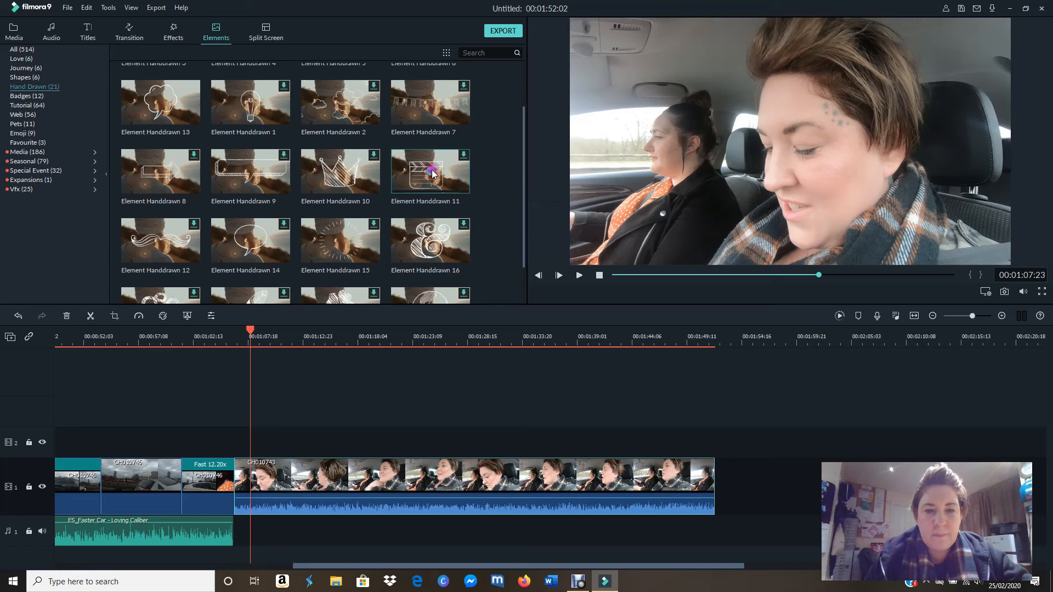
pyautogui.click(464, 163)
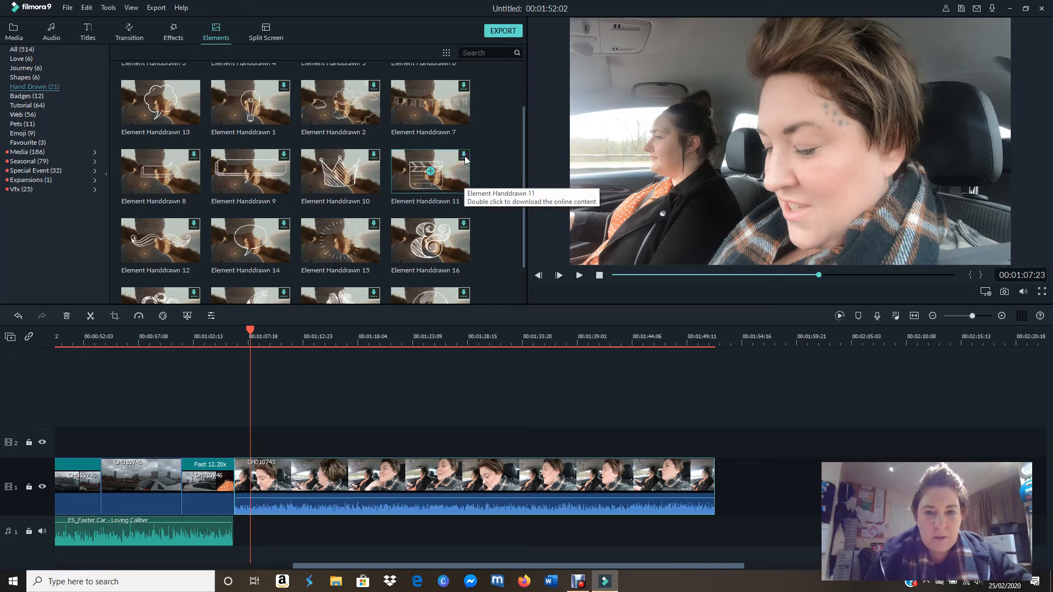
pyautogui.click(453, 174)
pyautogui.click(461, 158)
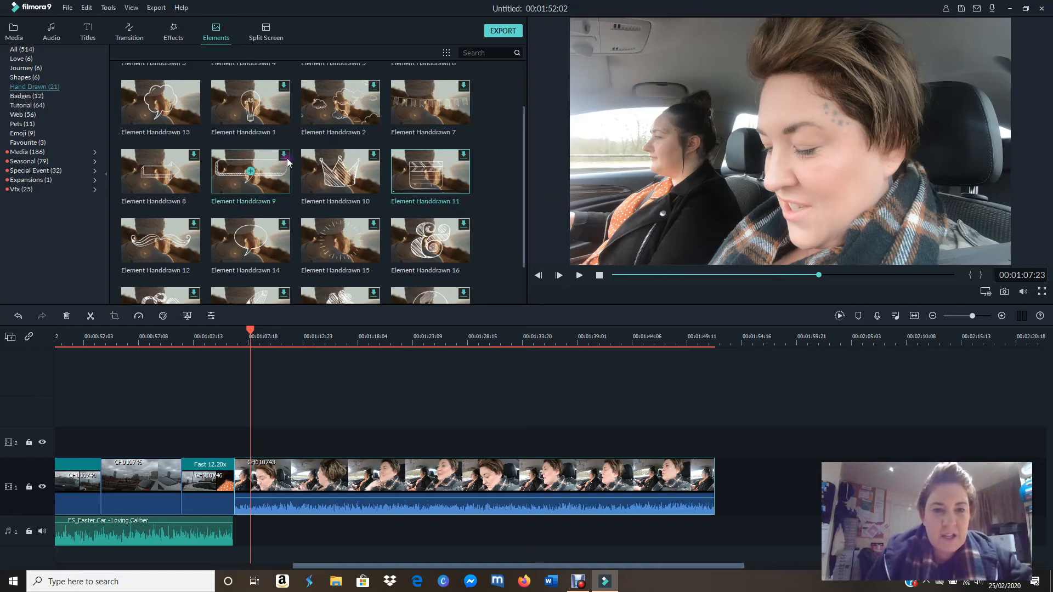
# Step: Place the favourite Doodle Pack - Element 35 thumbs-up on video track 2 at 00:01:07:23, above the GH010743 clip
pyautogui.click(45, 146)
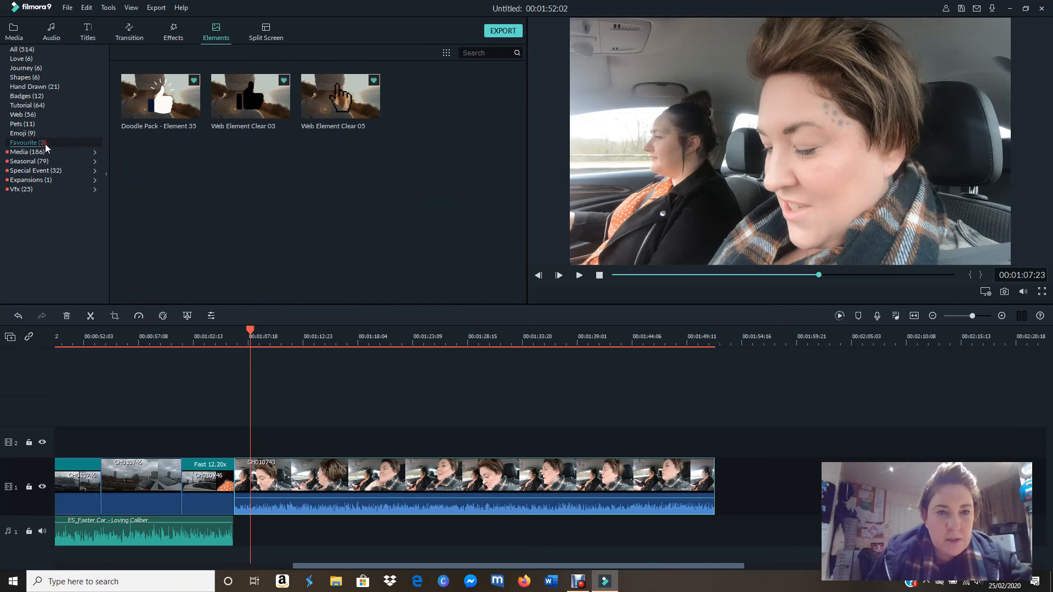
pyautogui.click(41, 135)
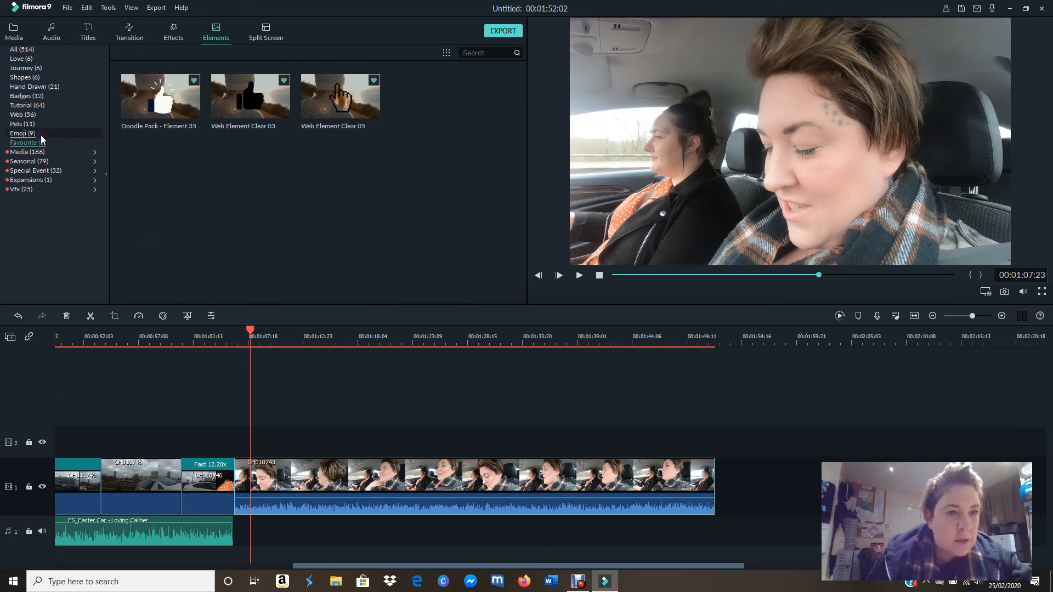
pyautogui.click(137, 106)
pyautogui.click(184, 105)
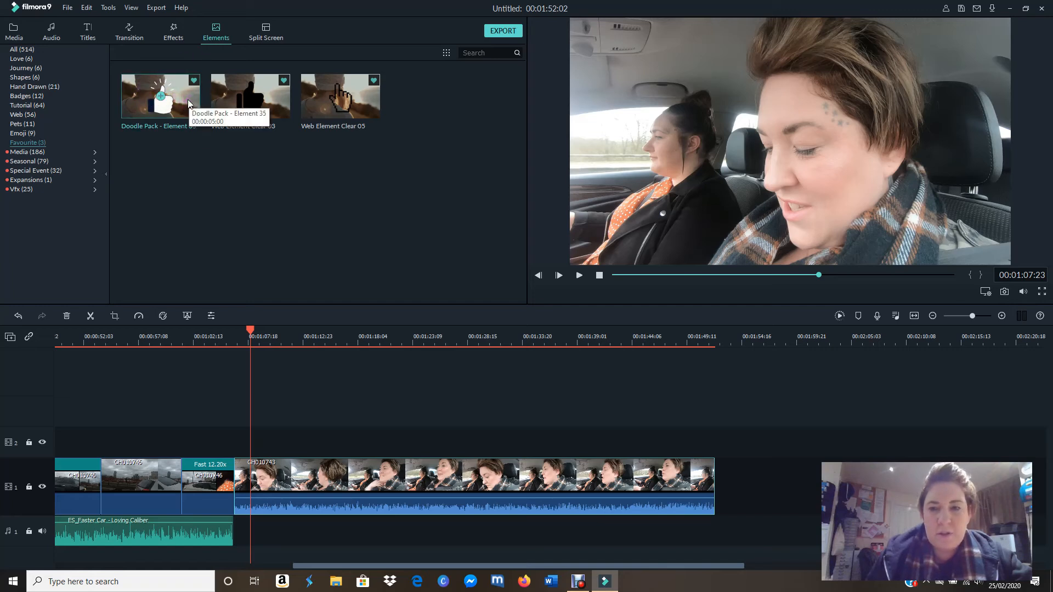
pyautogui.click(191, 101)
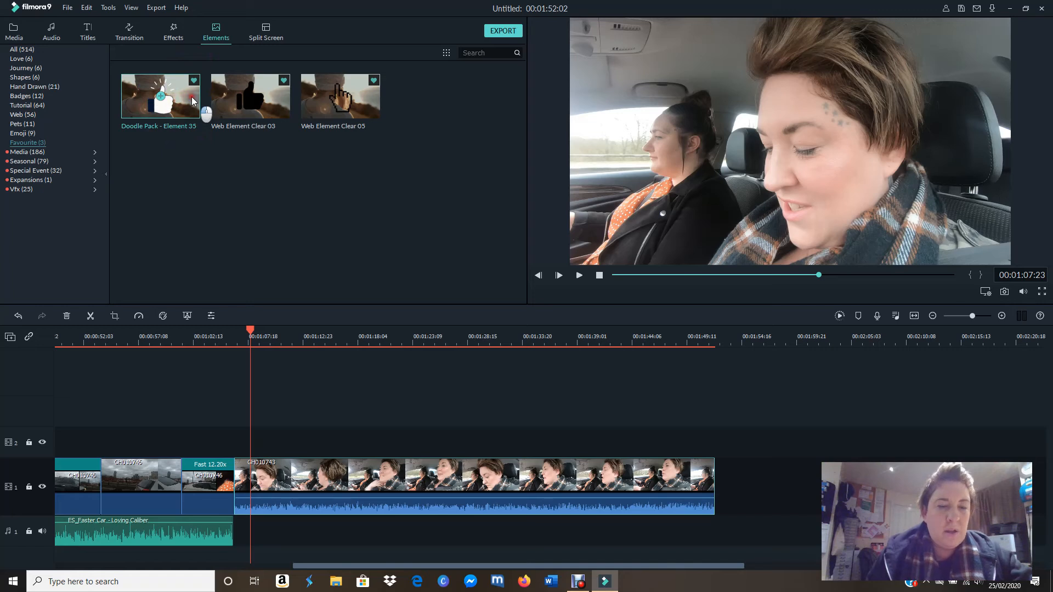
pyautogui.moveTo(192, 96)
pyautogui.mouseDown()
pyautogui.moveTo(262, 241)
pyautogui.moveTo(255, 439)
pyautogui.mouseUp()
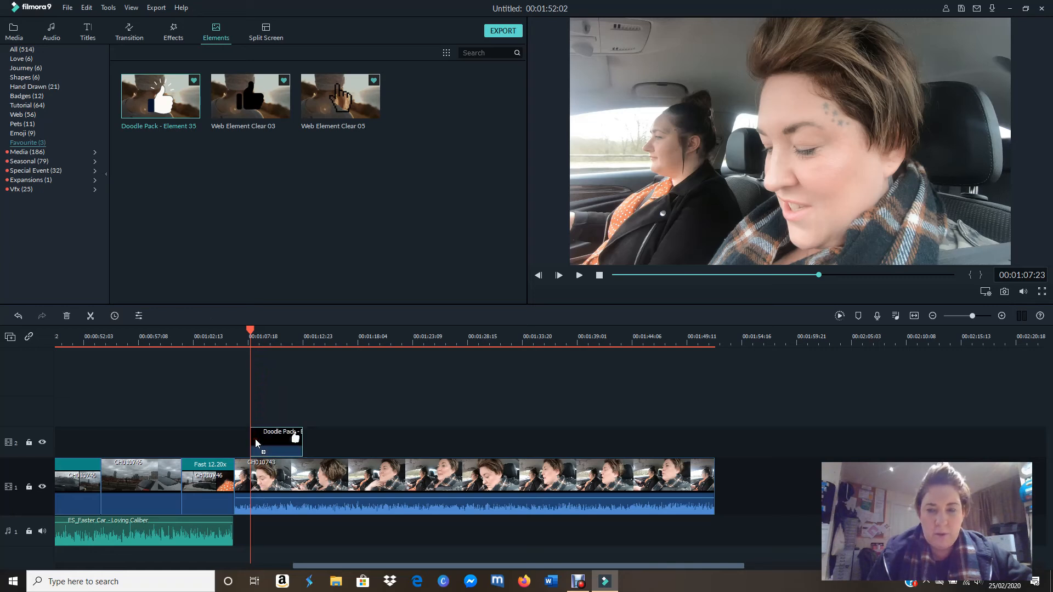
# Step: Play to 00:01:09:05, then shrink the thumbs-up element and move it to the upper-left corner of the video frame
pyautogui.click(579, 276)
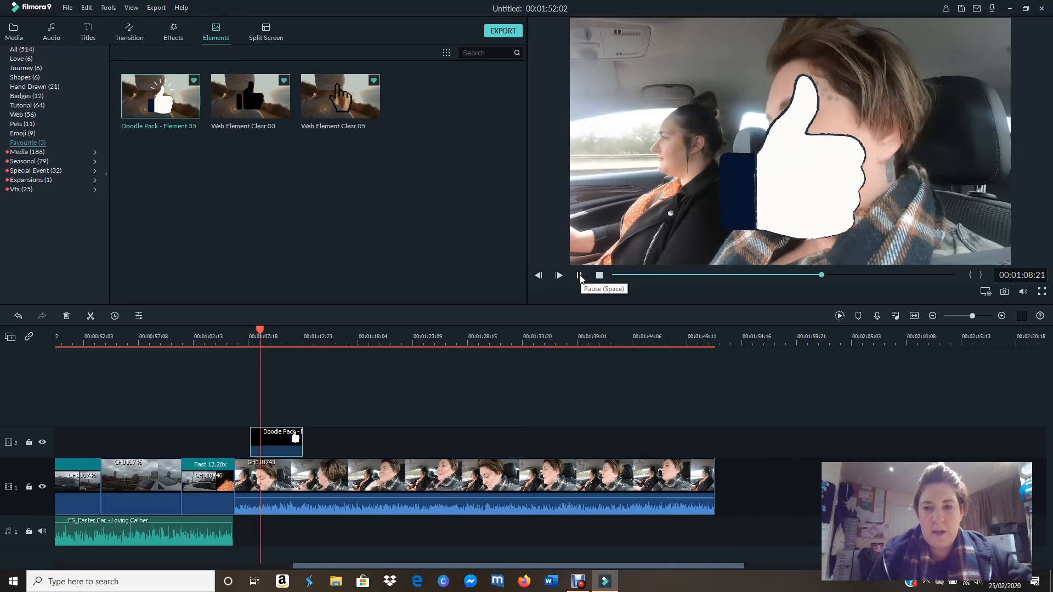
pyautogui.click(579, 276)
pyautogui.click(773, 190)
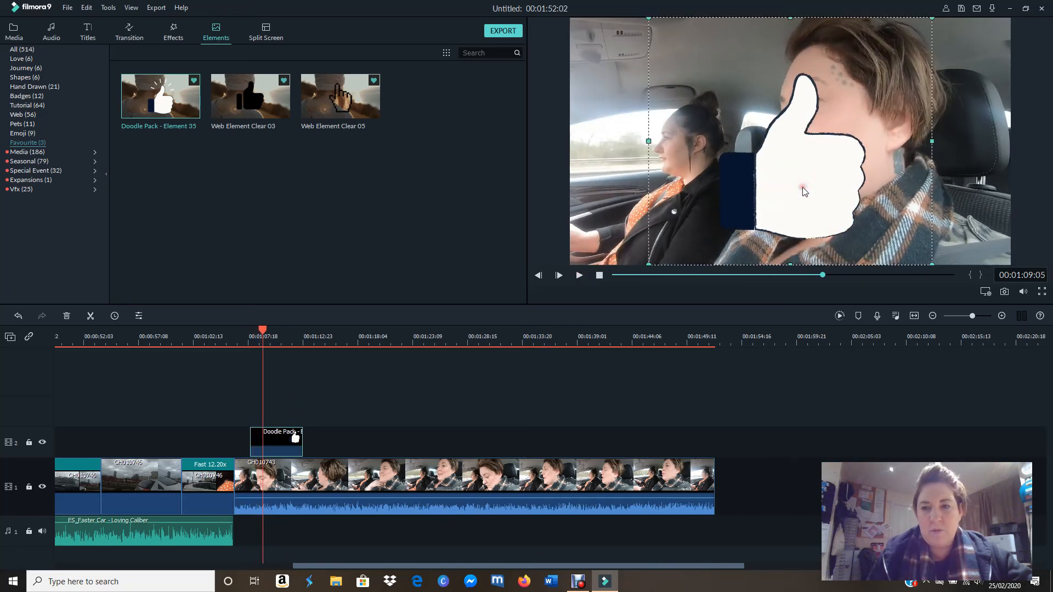
pyautogui.moveTo(649, 20); pyautogui.dragTo(854, 139)
pyautogui.moveTo(908, 184); pyautogui.dragTo(804, 95)
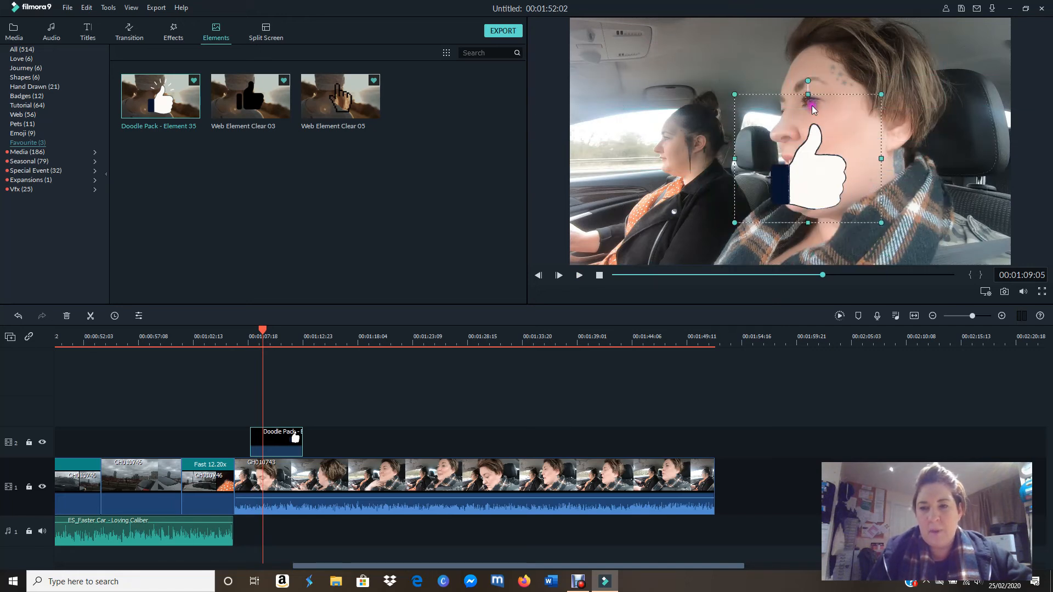
pyautogui.moveTo(879, 222); pyautogui.dragTo(857, 201)
pyautogui.moveTo(787, 161); pyautogui.dragTo(623, 83)
# Step: Play the sequence from 00:01:07:07 to check the thumbs-up element's animation over GH010743
pyautogui.moveTo(263, 332); pyautogui.dragTo(245, 331)
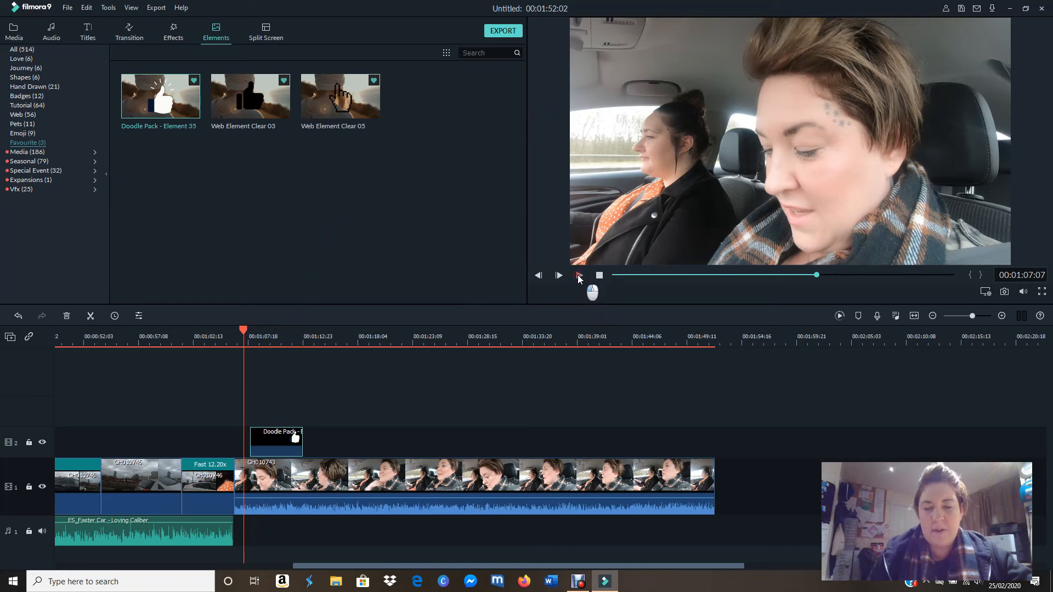
pyautogui.click(578, 276)
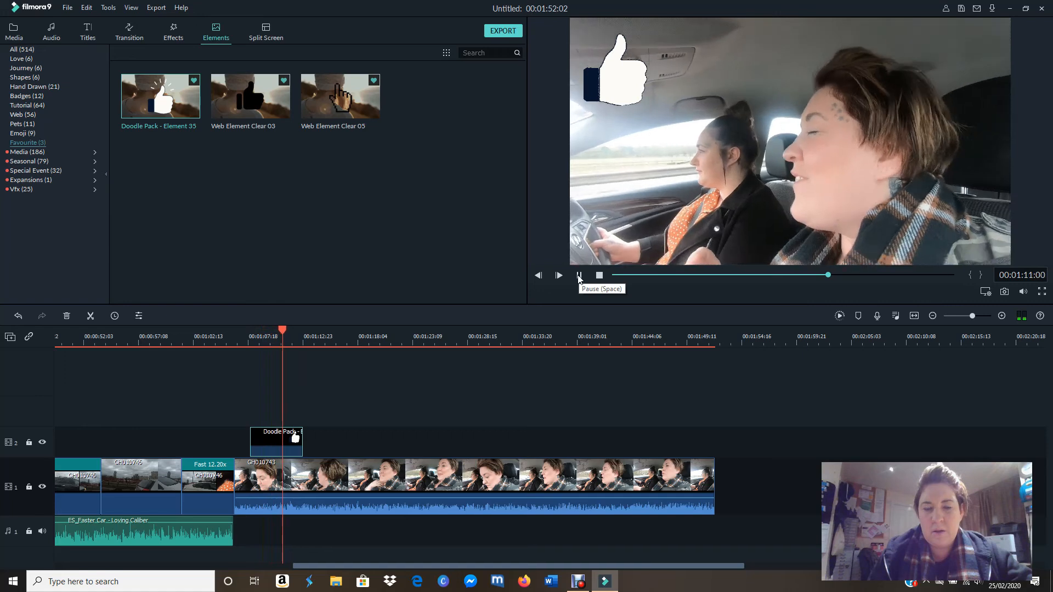
pyautogui.click(578, 276)
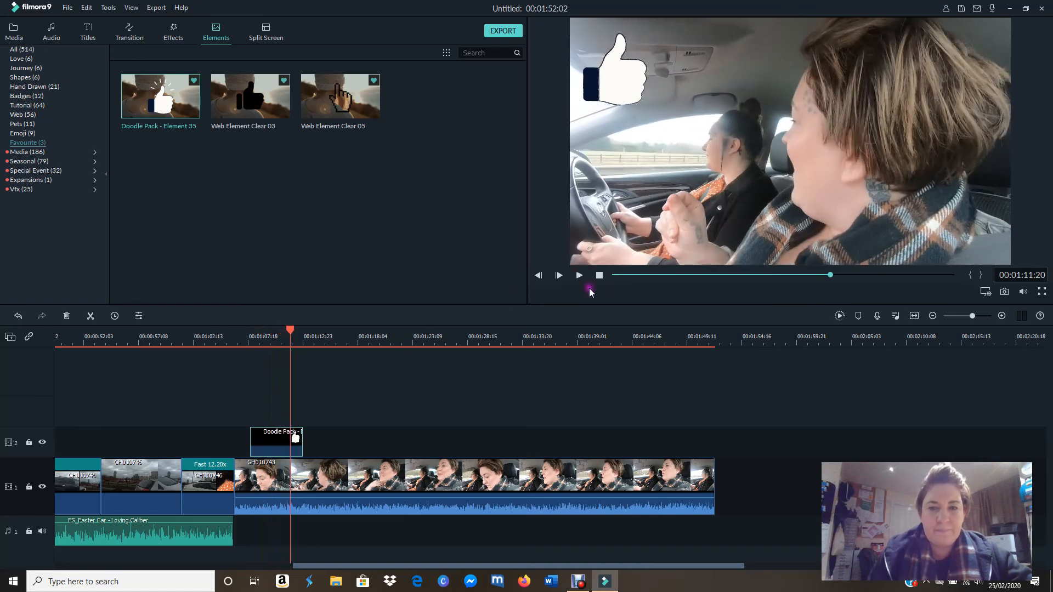
pyautogui.click(579, 276)
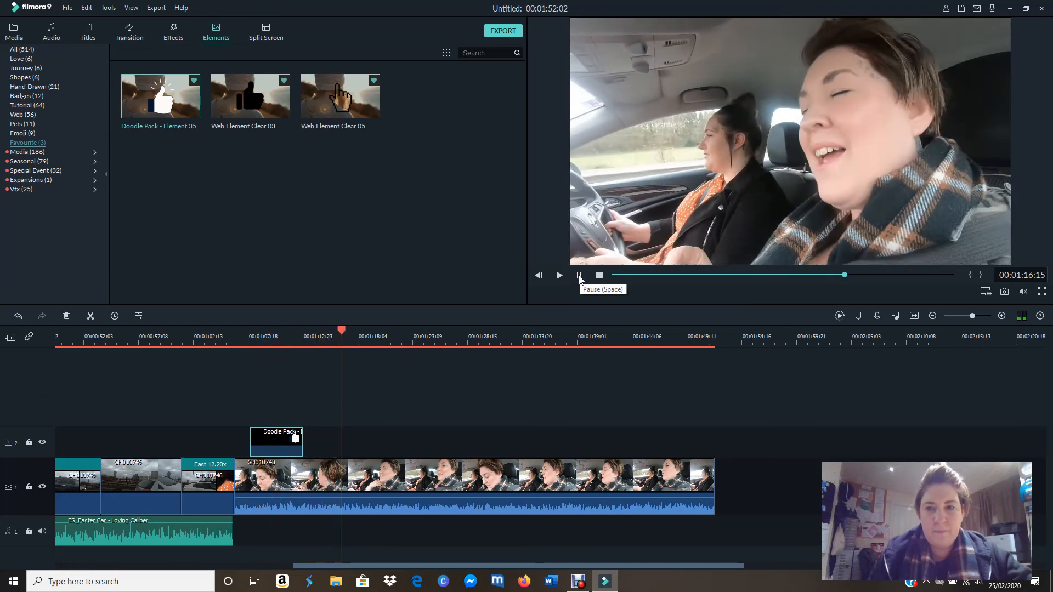
# Step: Place Tutorial Element White 21 from the Tutorial elements on video track 3, directly above the thumbs-up element and aligned with its start
pyautogui.click(579, 276)
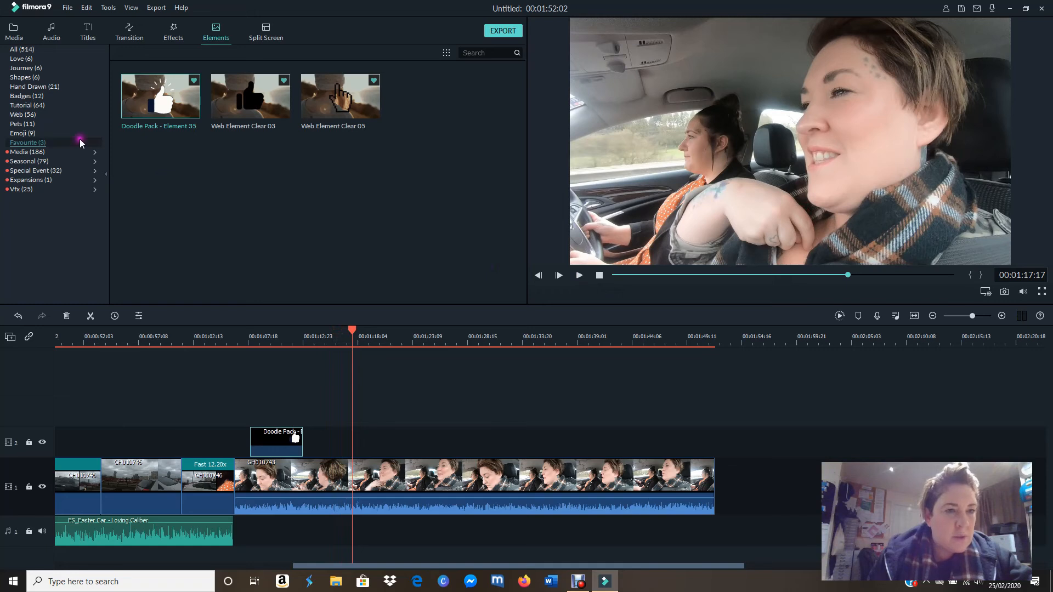
pyautogui.click(48, 135)
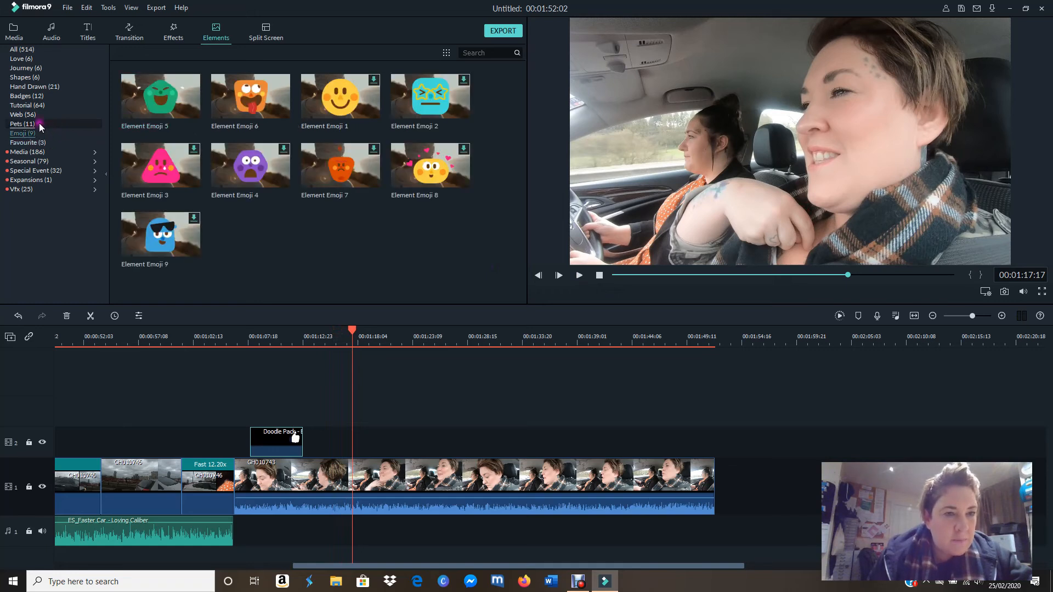
pyautogui.click(38, 123)
pyautogui.click(32, 116)
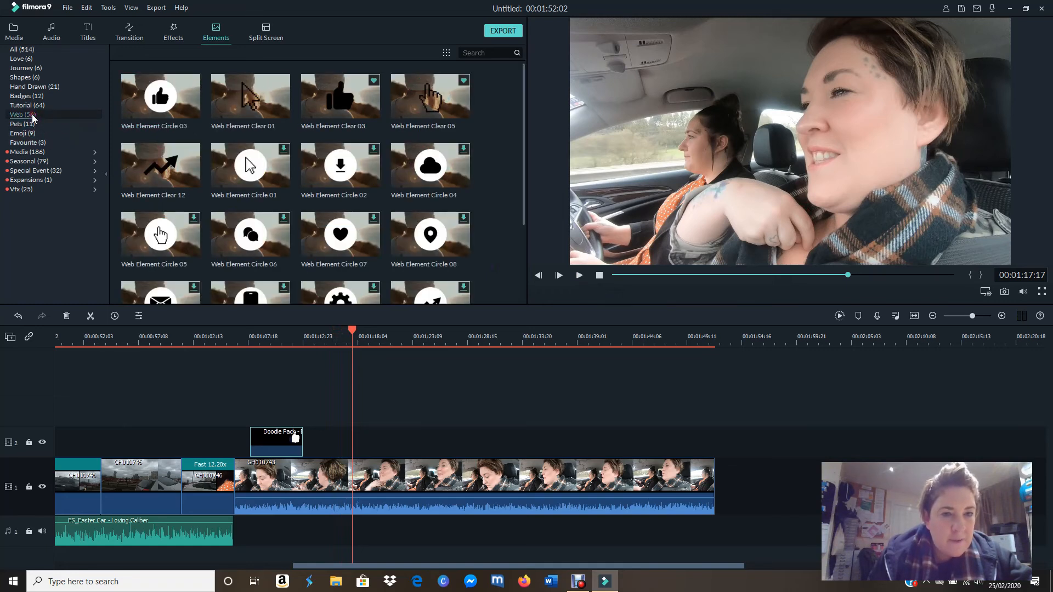
pyautogui.click(28, 106)
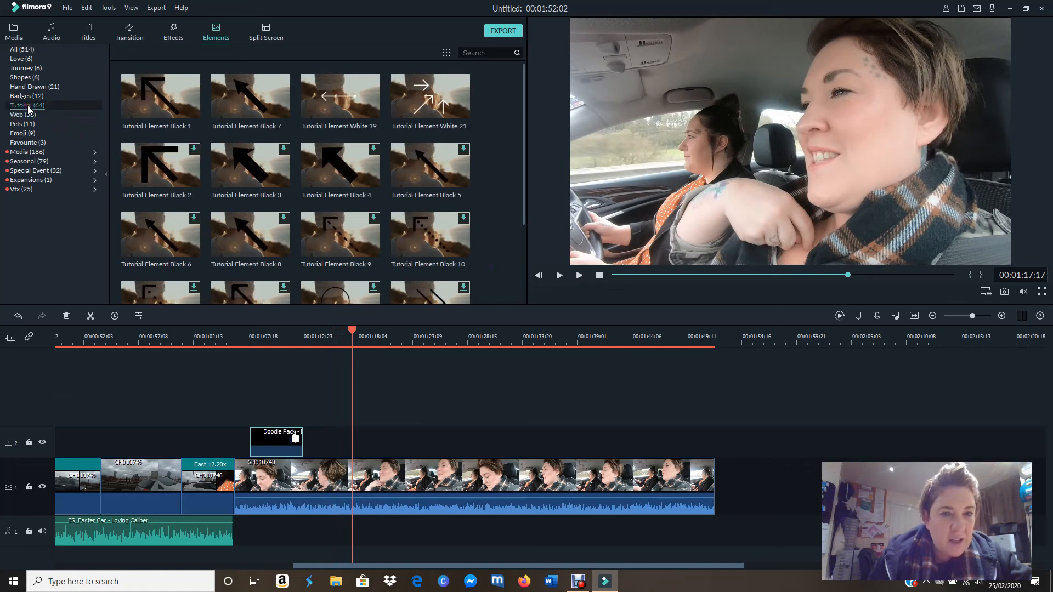
pyautogui.moveTo(525, 108); pyautogui.dragTo(516, 77)
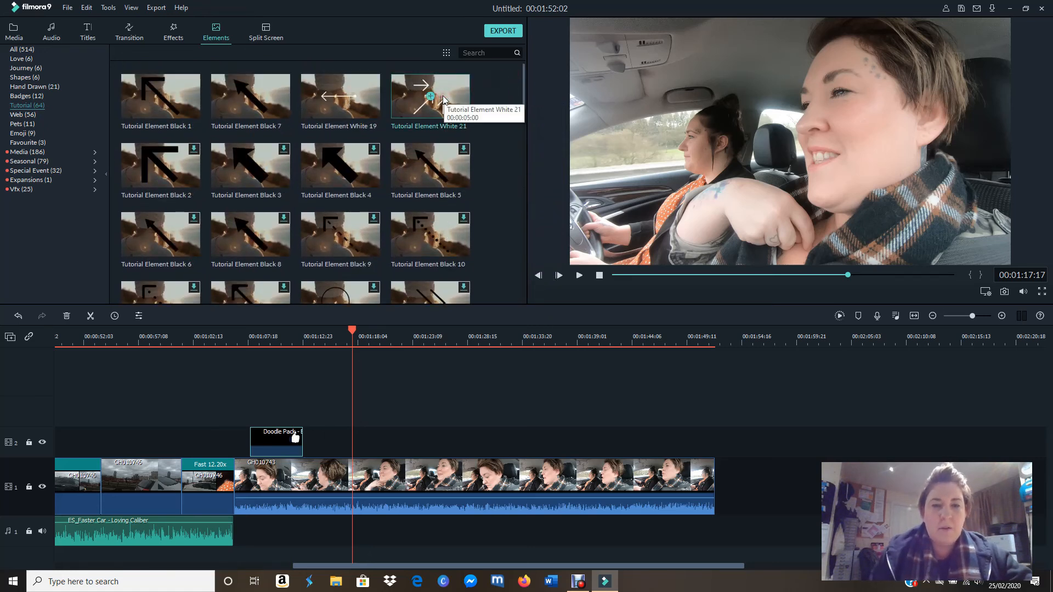
pyautogui.moveTo(450, 98); pyautogui.dragTo(251, 396)
# Step: At 00:01:09:11, shrink and rotate the white arrows element, and position it so its arrows point at the thumbs-up
pyautogui.moveTo(353, 334); pyautogui.dragTo(267, 330)
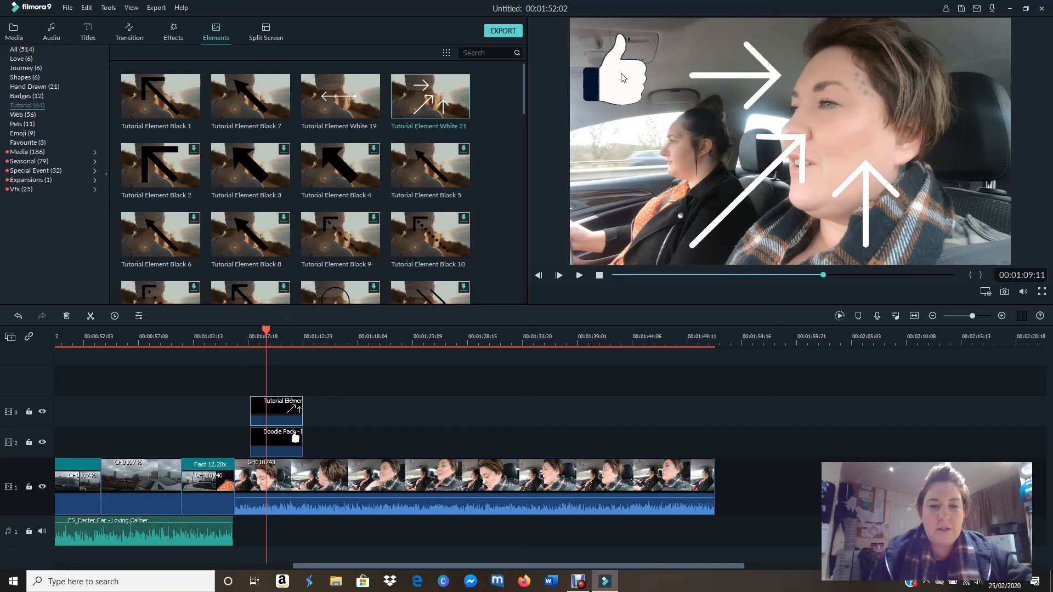
pyautogui.click(732, 201)
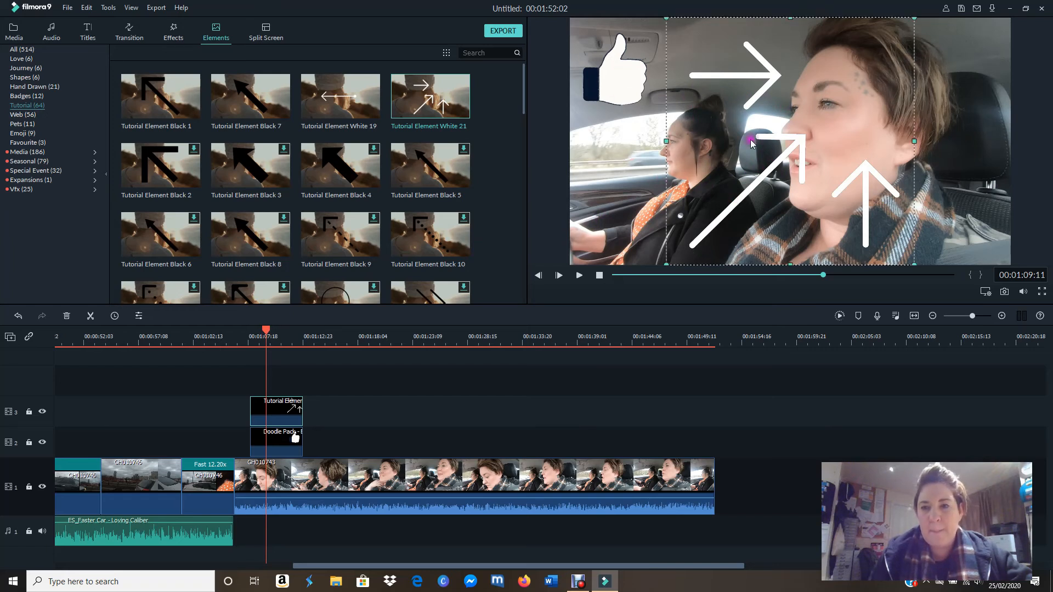
pyautogui.moveTo(666, 262); pyautogui.dragTo(777, 165)
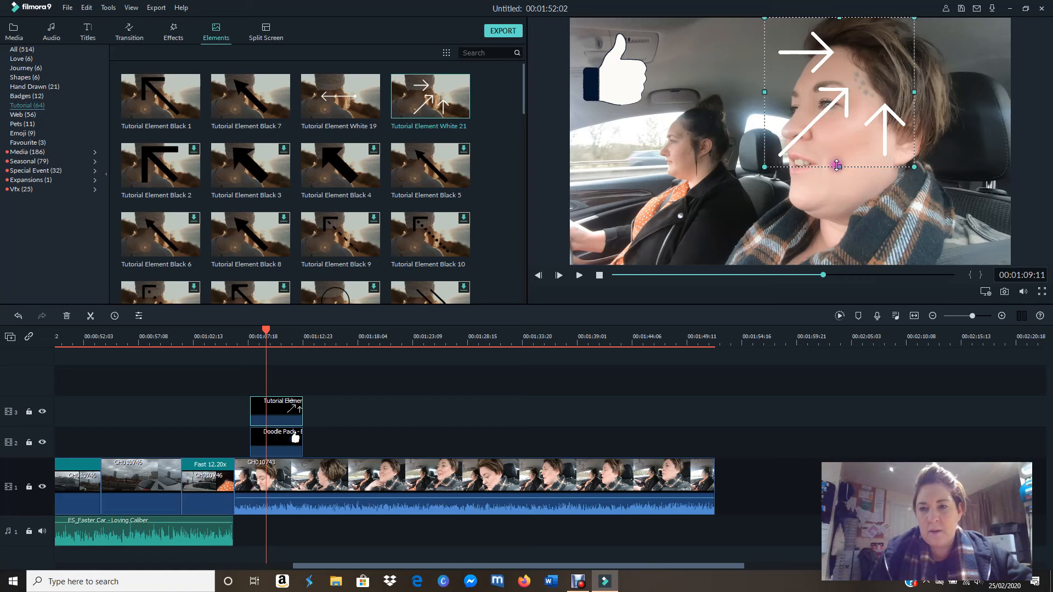
pyautogui.moveTo(846, 86); pyautogui.dragTo(797, 136)
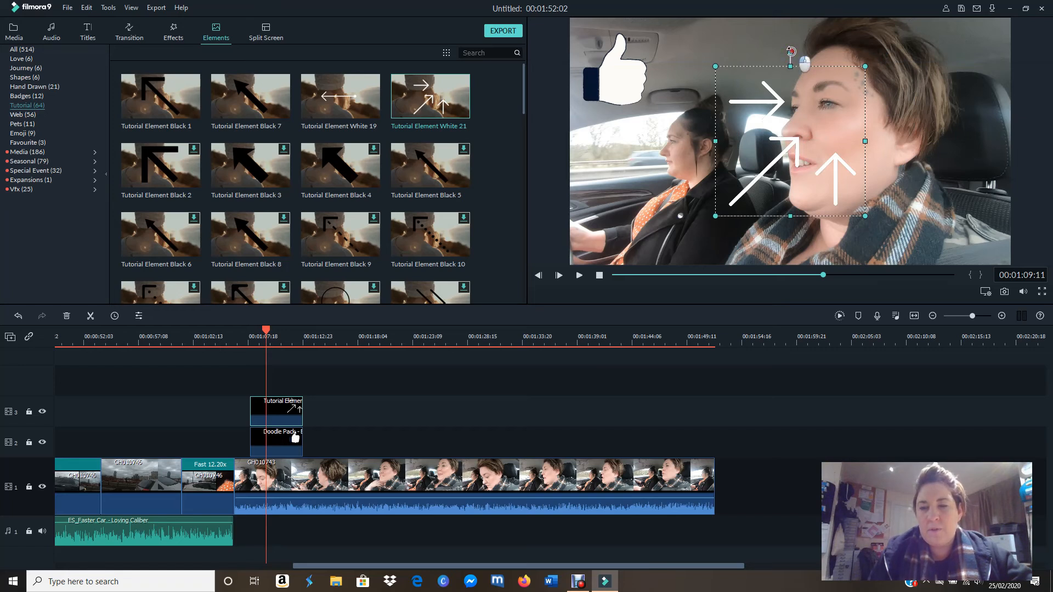
pyautogui.moveTo(802, 55); pyautogui.dragTo(786, 144)
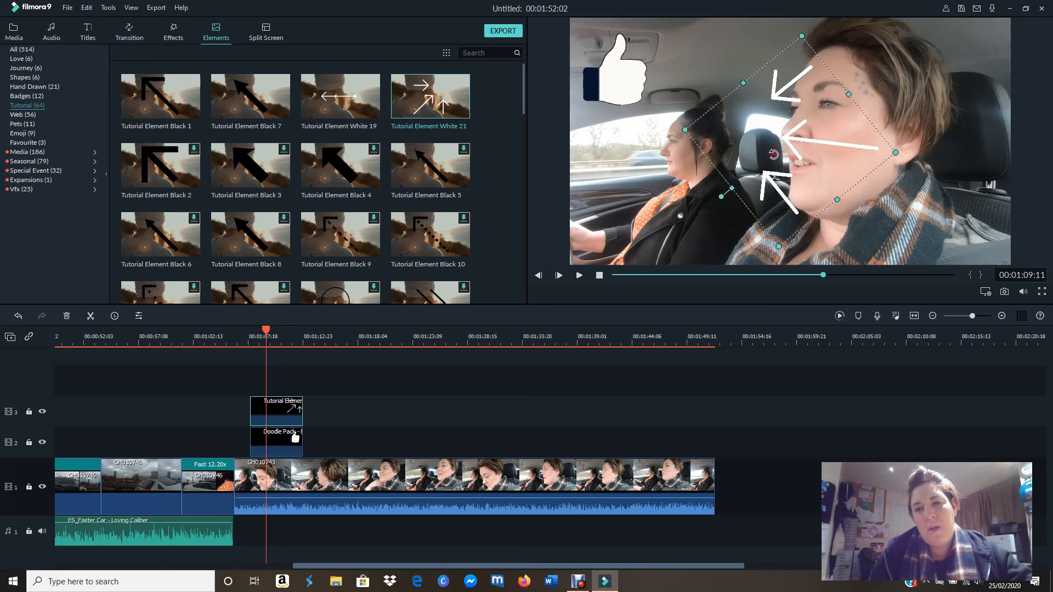
pyautogui.moveTo(795, 145); pyautogui.dragTo(674, 100)
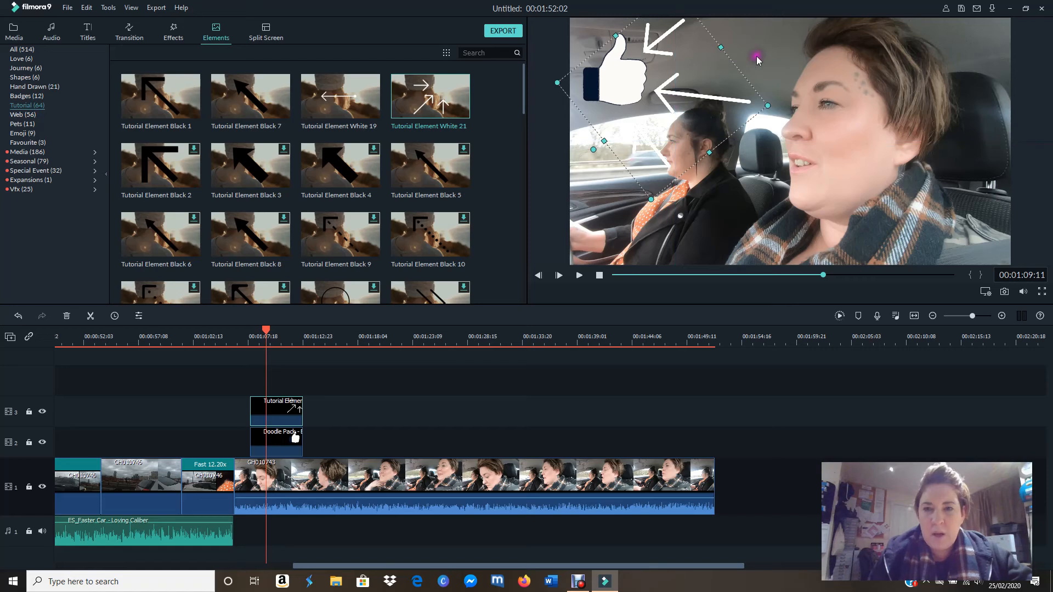
# Step: Open the color settings of the arrows element
pyautogui.doubleClick(695, 96)
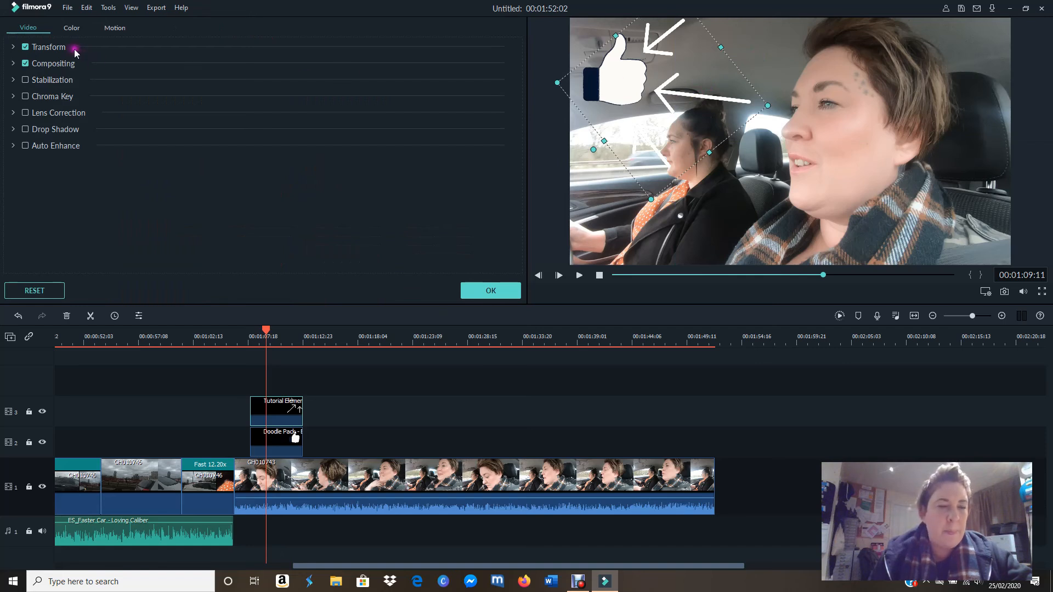
pyautogui.click(72, 28)
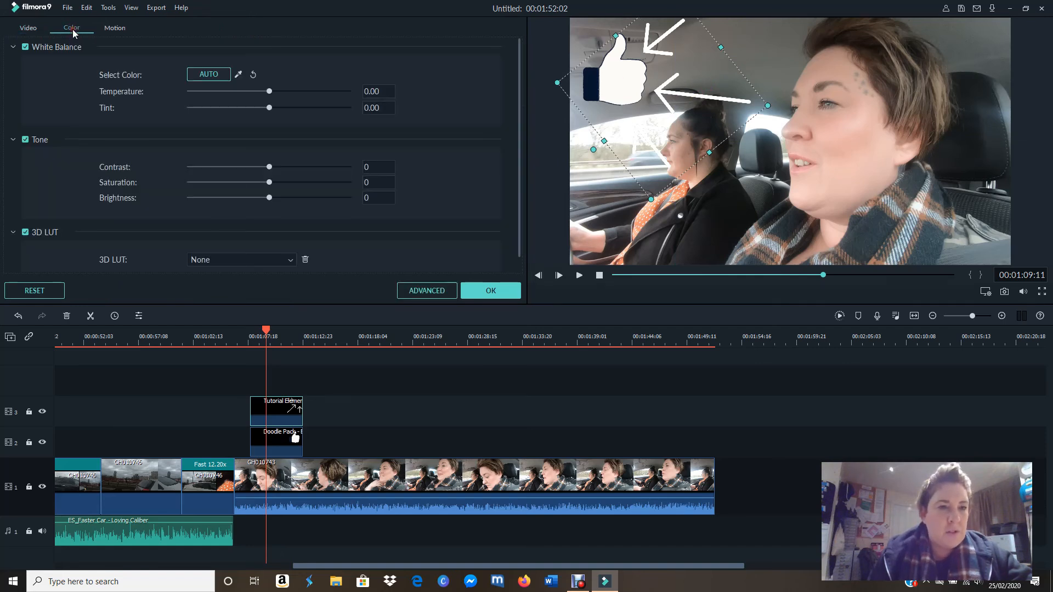
# Step: Try recoloring the arrows element with the white balance color picker and automatic correction
pyautogui.click(238, 77)
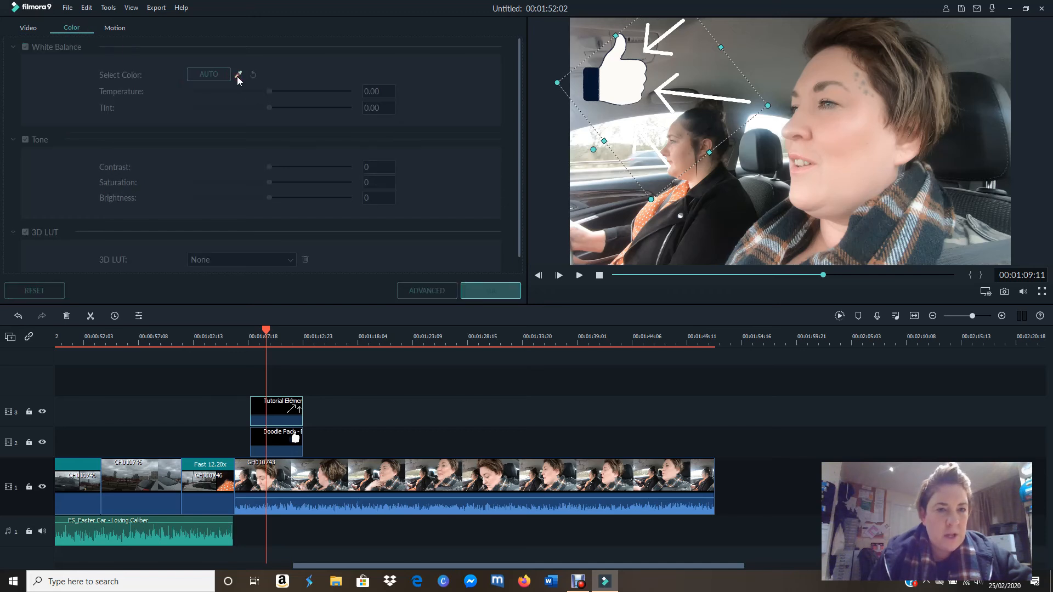
pyautogui.click(217, 78)
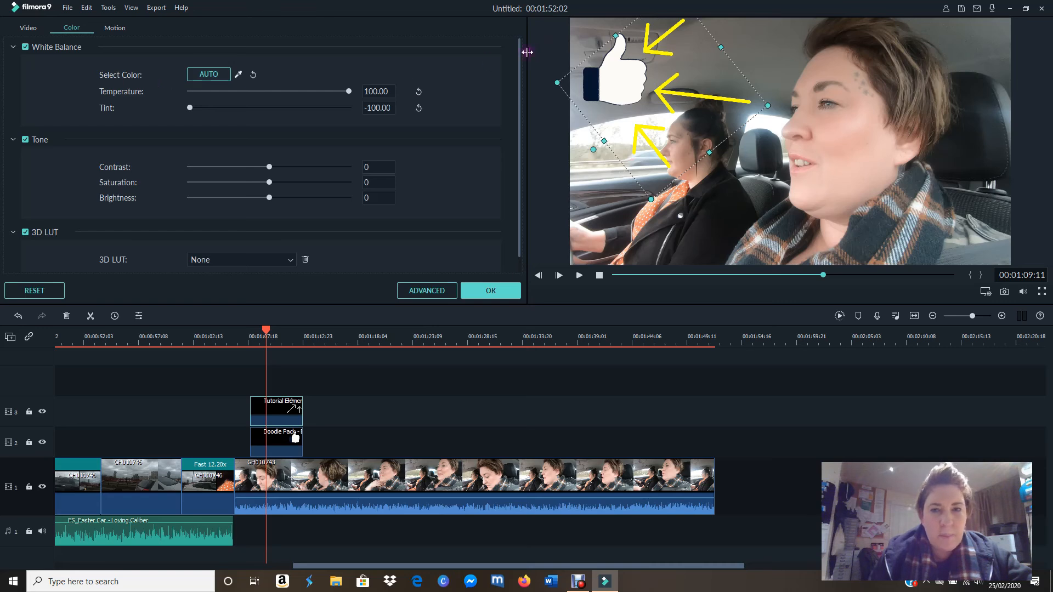
pyautogui.moveTo(520, 52)
pyautogui.mouseDown()
pyautogui.moveTo(521, 161)
pyautogui.moveTo(505, 60)
pyautogui.mouseUp()
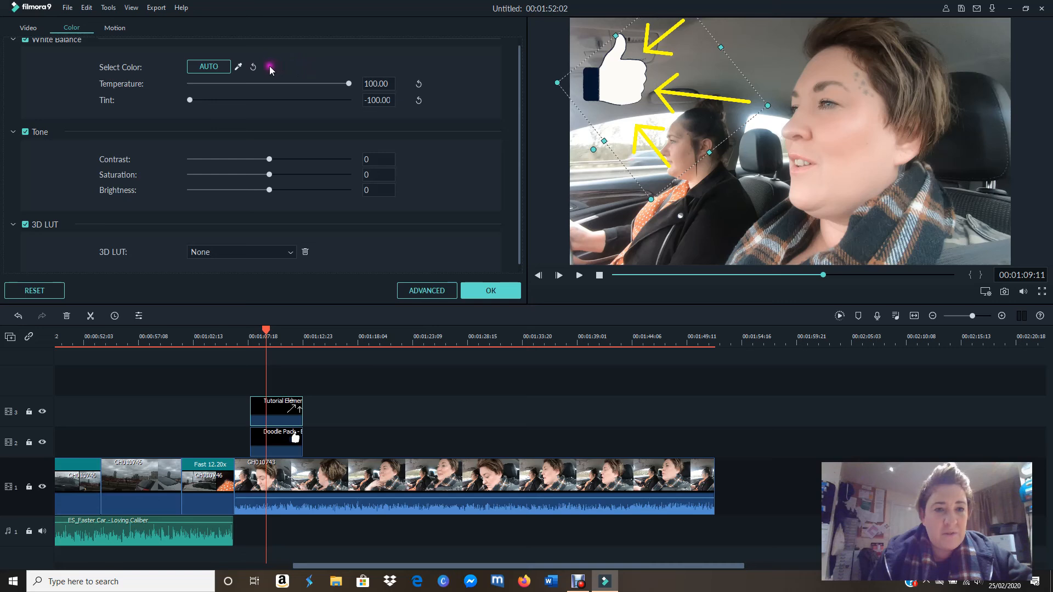
pyautogui.click(240, 67)
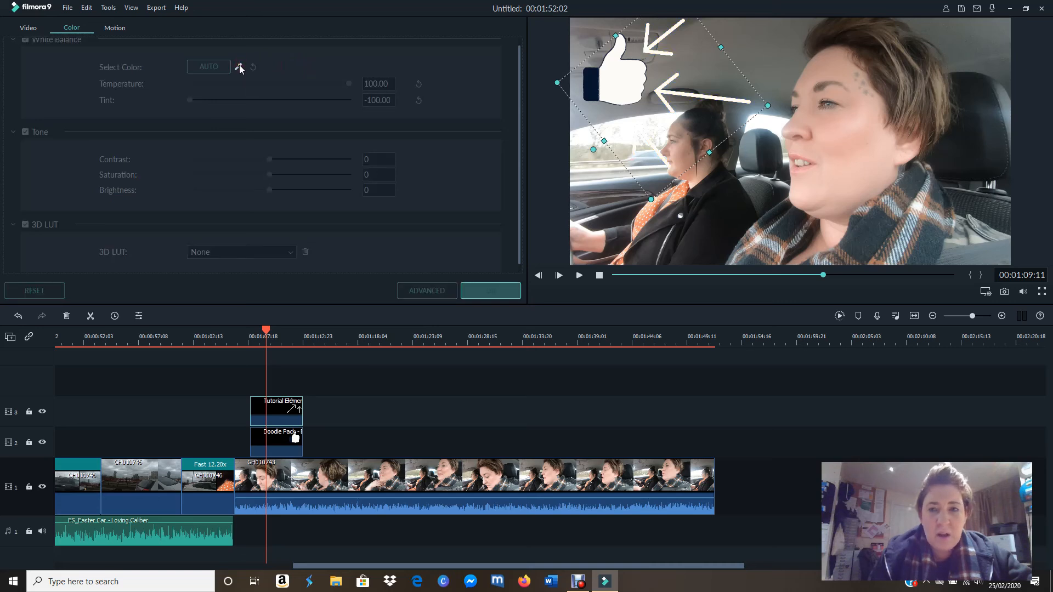
pyautogui.click(211, 67)
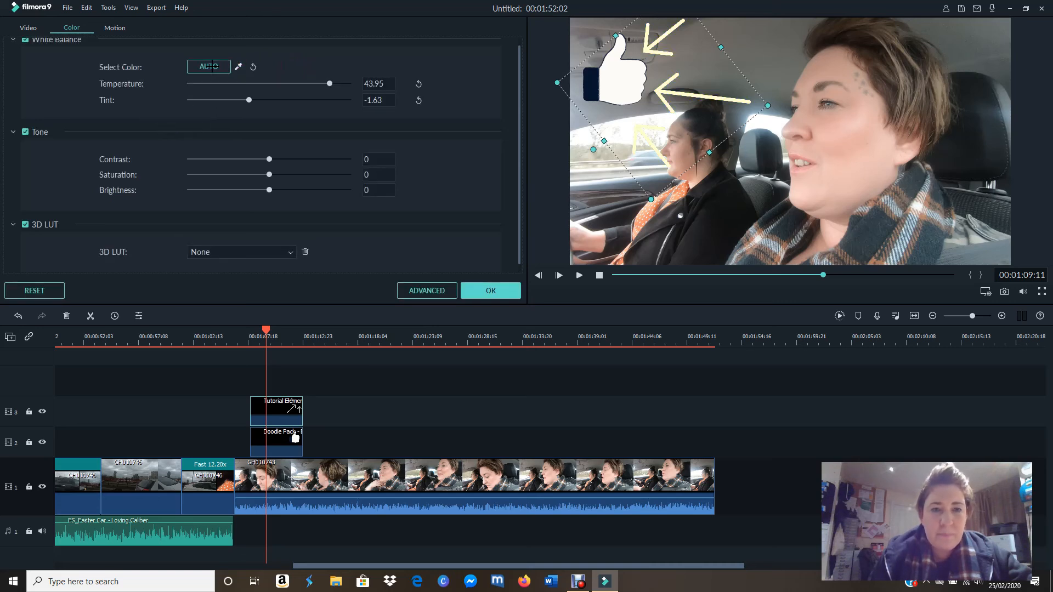
pyautogui.click(220, 68)
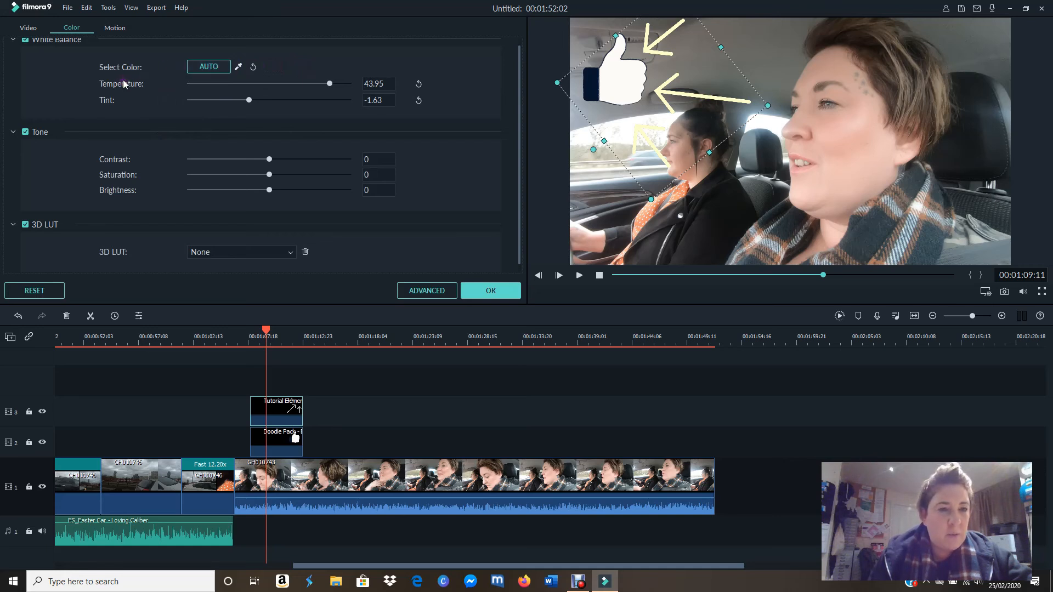
# Step: Turn the arrows light blue by setting their white balance temperature to -100.00 and tint to -9.87, and apply the color settings
pyautogui.moveTo(330, 84); pyautogui.dragTo(192, 73)
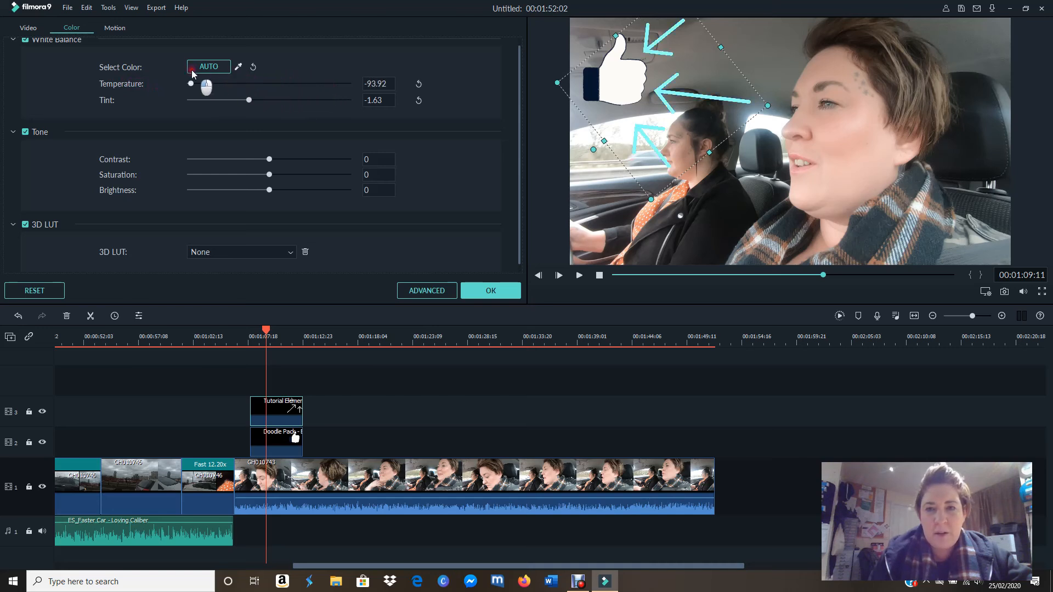
pyautogui.moveTo(212, 72); pyautogui.dragTo(152, 87)
pyautogui.moveTo(249, 102)
pyautogui.mouseDown()
pyautogui.moveTo(324, 113)
pyautogui.moveTo(258, 113)
pyautogui.moveTo(176, 91)
pyautogui.moveTo(233, 102)
pyautogui.mouseUp()
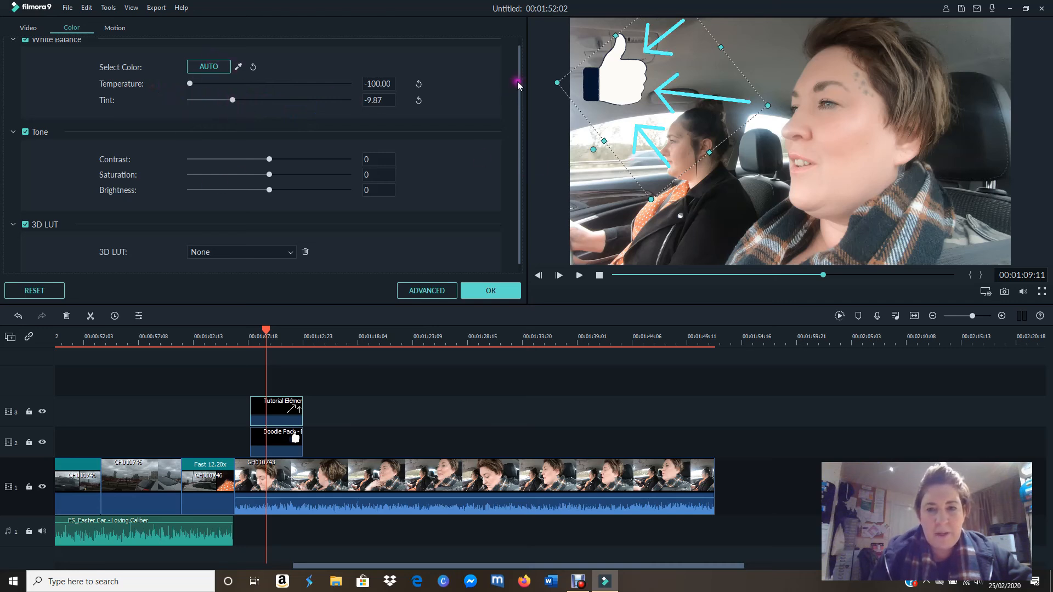
pyautogui.scroll(-1, 519, 84)
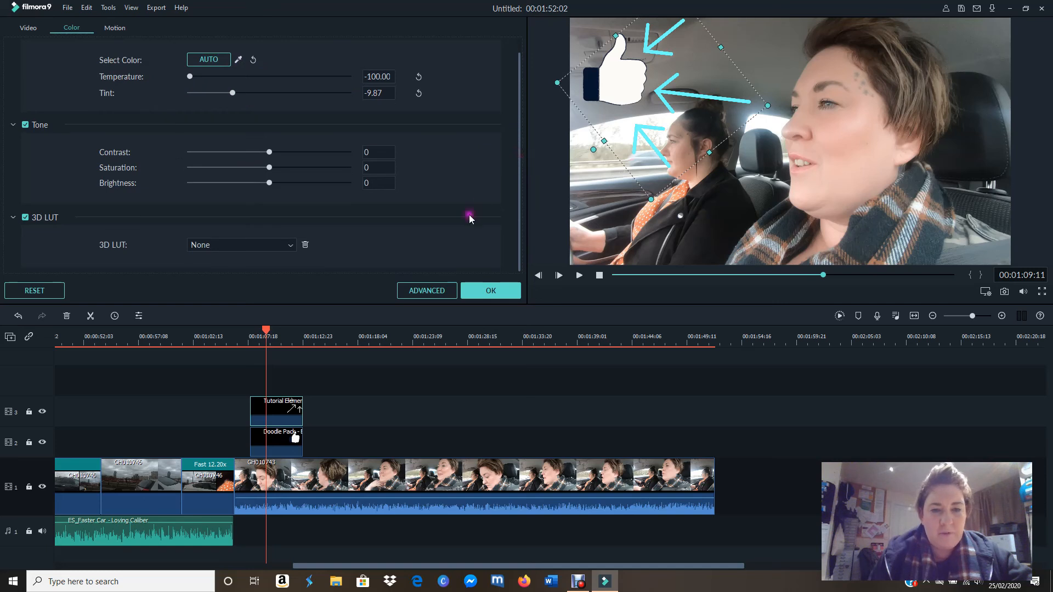
pyautogui.click(479, 294)
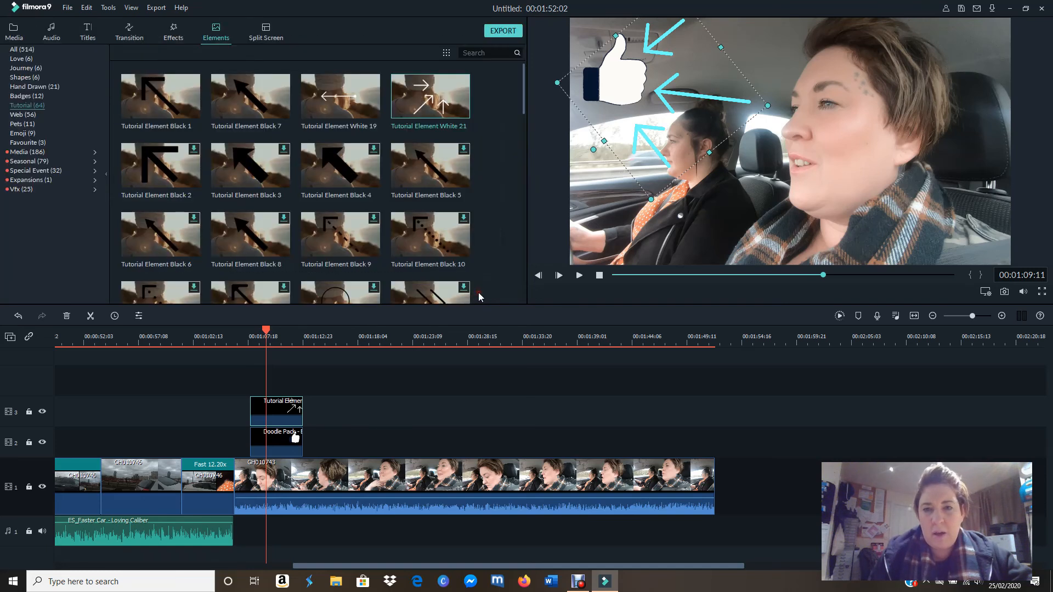
# Step: Play the elements section to 00:01:11:05, then split the arrows element there and delete the part after the cut
pyautogui.moveTo(265, 333); pyautogui.dragTo(242, 333)
pyautogui.click(579, 276)
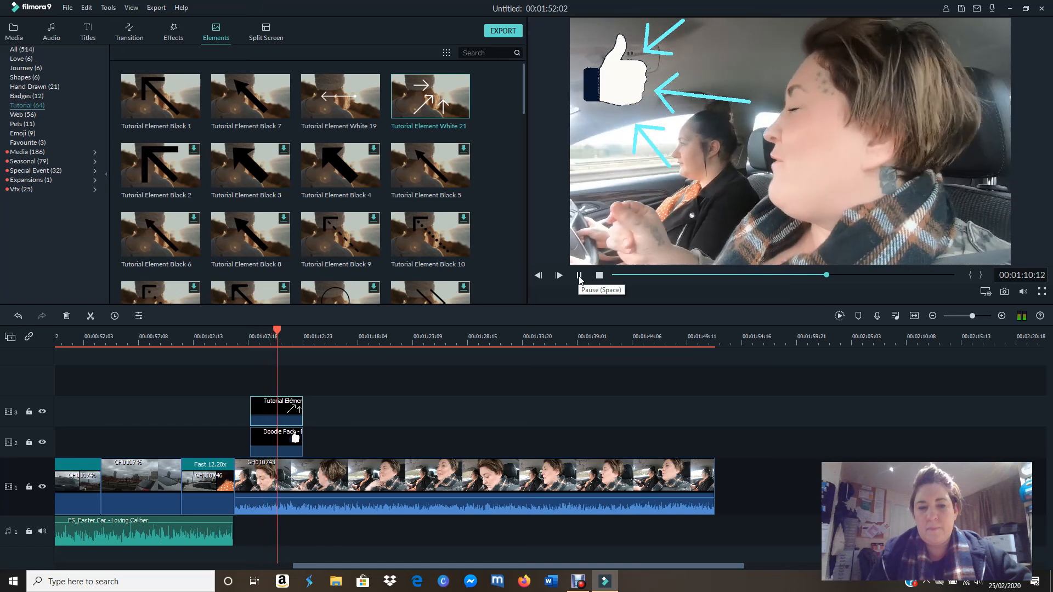
pyautogui.click(580, 275)
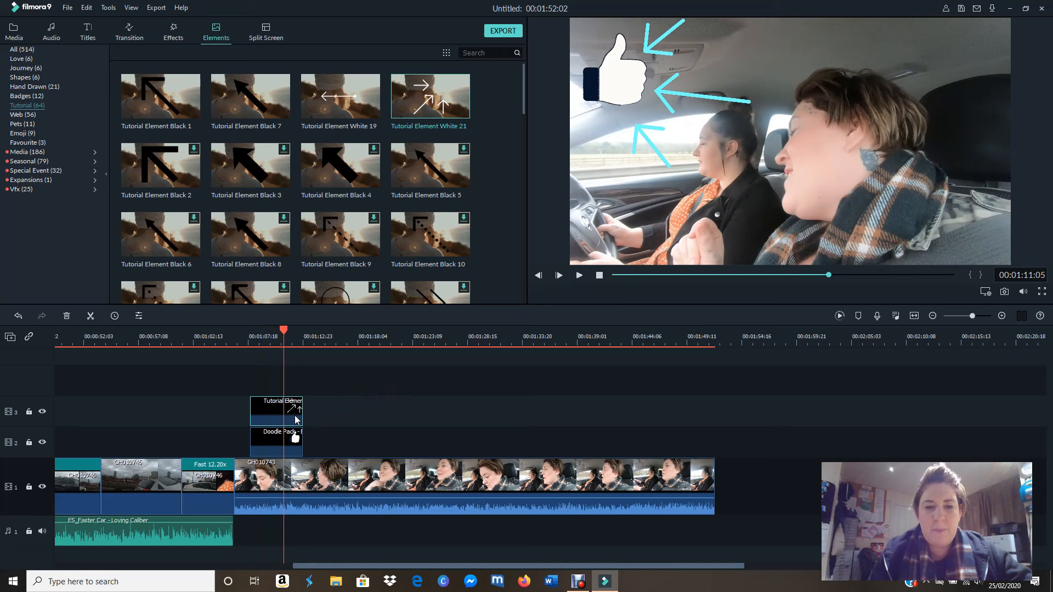
pyautogui.click(91, 383)
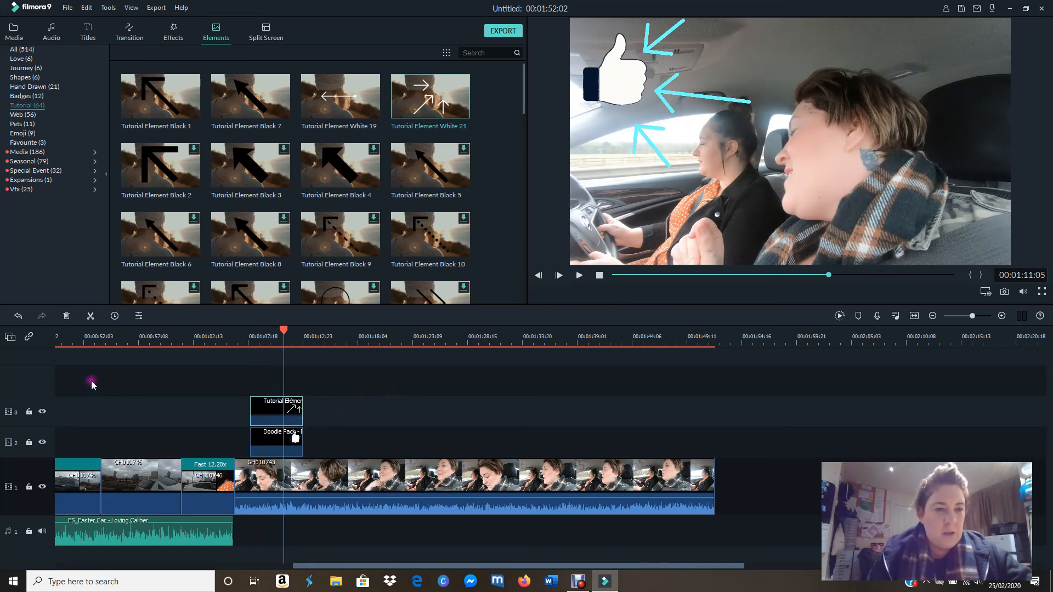
pyautogui.click(292, 410)
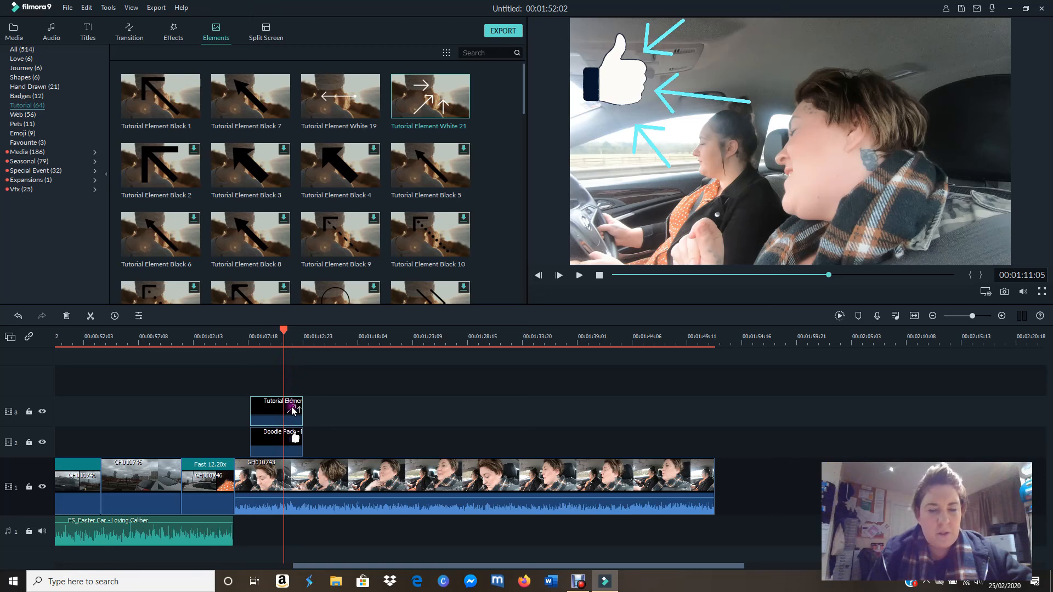
pyautogui.click(91, 317)
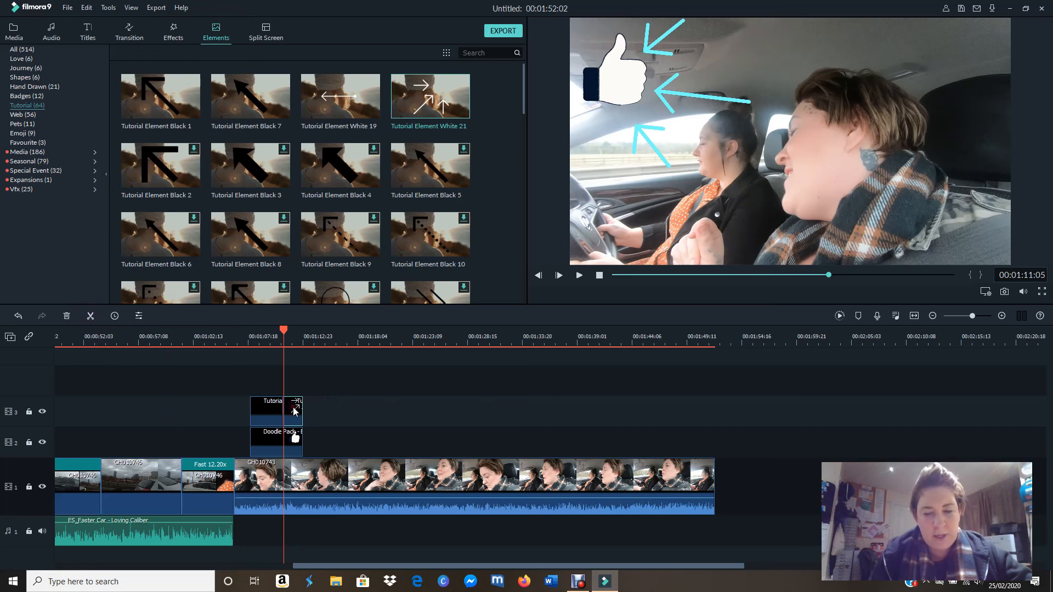
pyautogui.press('Delete')
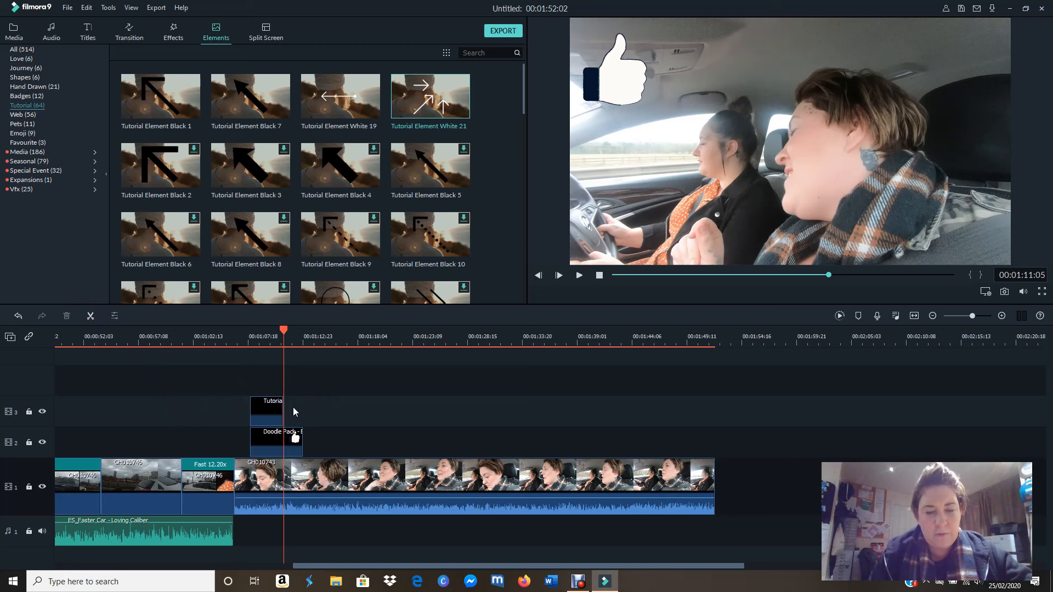
# Step: Split the thumbs-up element on video track 2 at 00:01:11:05 and delete the part after the cut
pyautogui.click(295, 438)
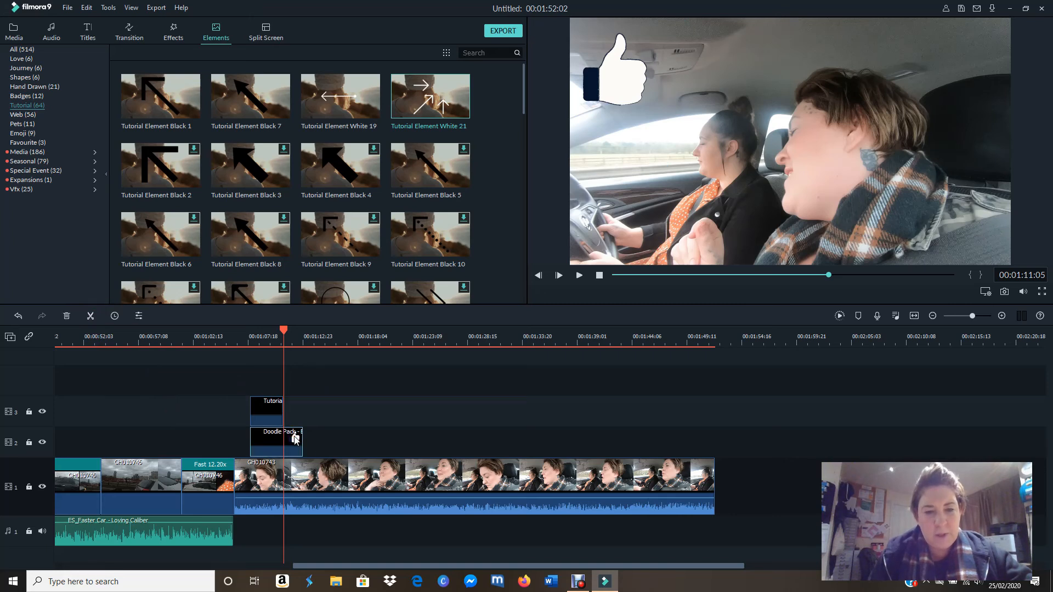
pyautogui.click(91, 316)
pyautogui.click(91, 317)
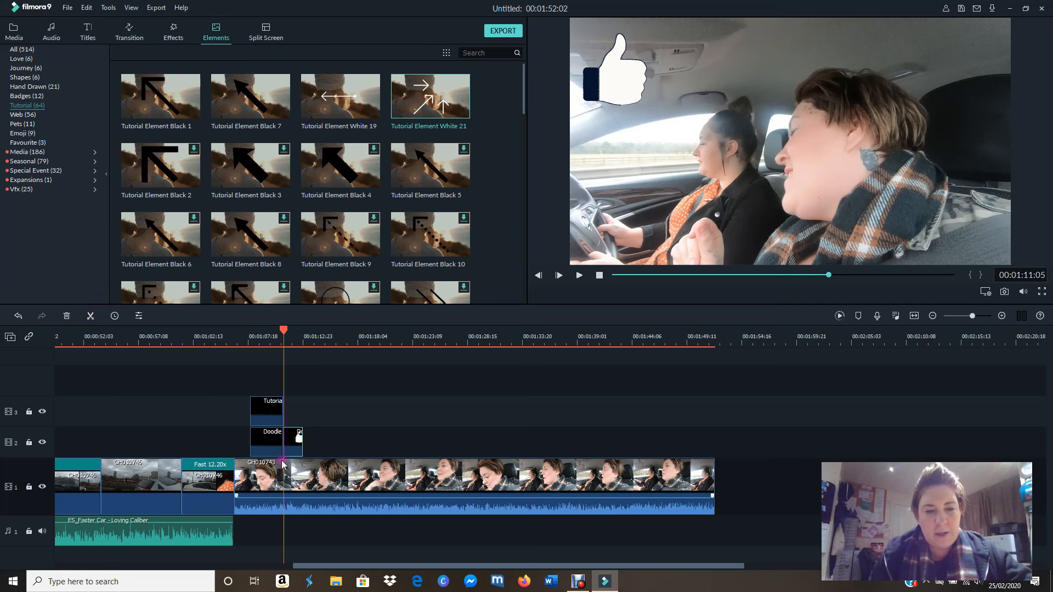
pyautogui.click(295, 440)
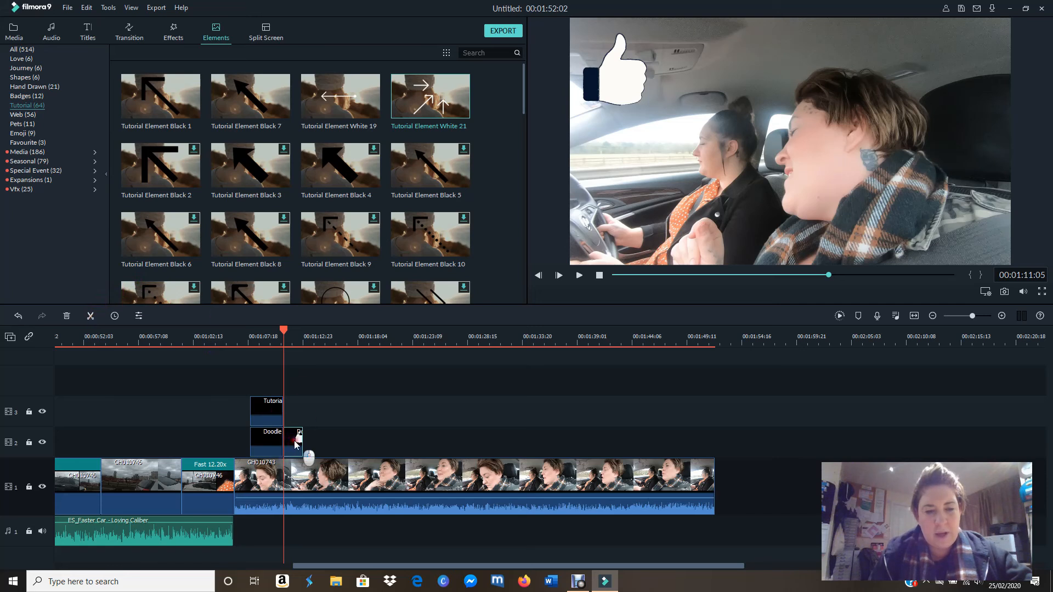
pyautogui.click(67, 317)
# Step: Play the sequence from just before the two shortened elements to past their end to check their timing
pyautogui.moveTo(284, 333); pyautogui.dragTo(244, 341)
pyautogui.click(585, 288)
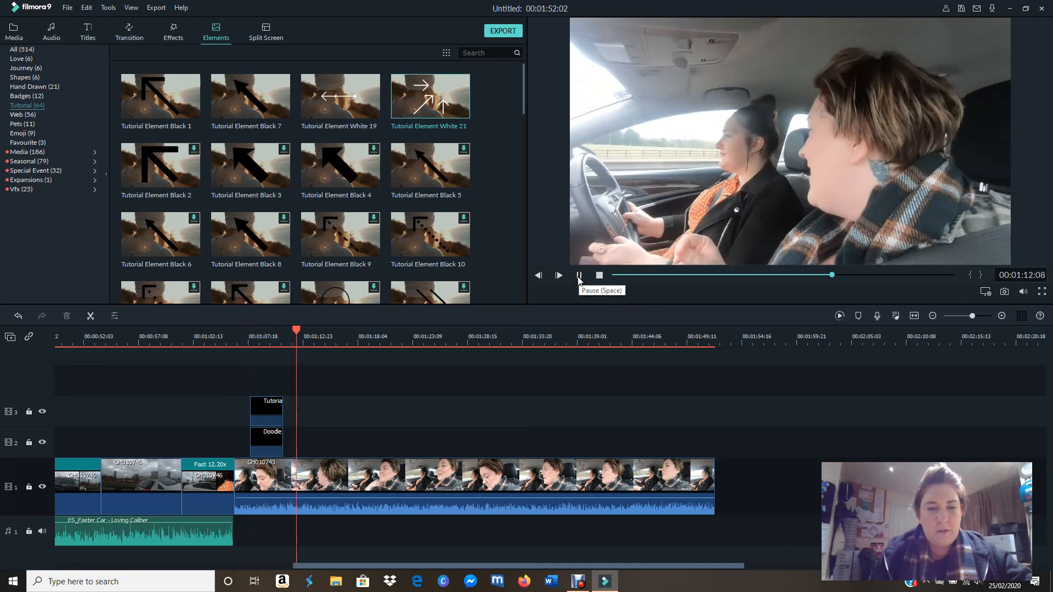
pyautogui.click(578, 275)
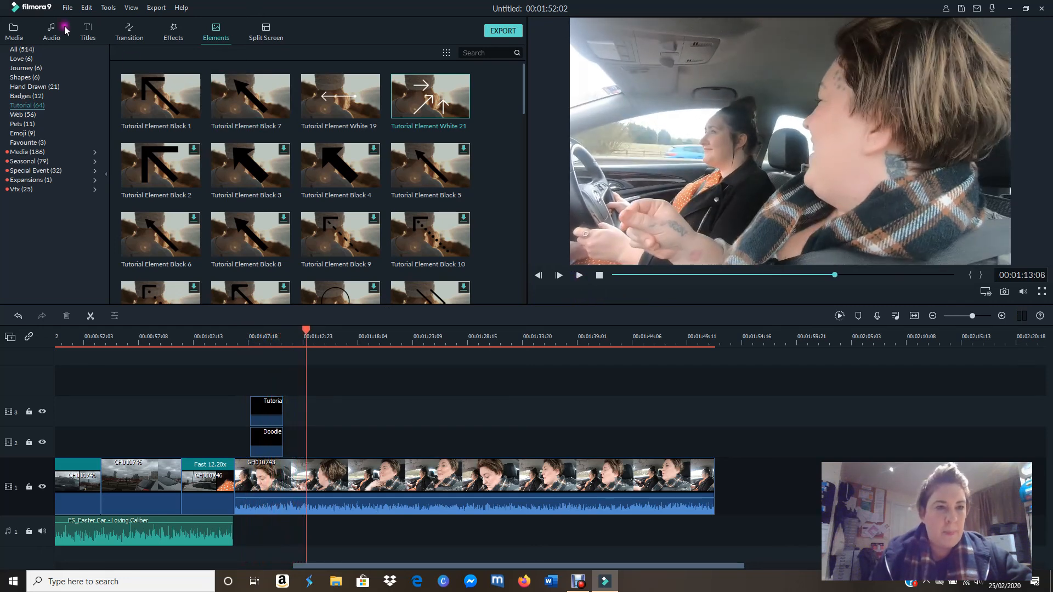
# Step: Add the FNSP4862 clip from the project media after GH010743 at the end of video track 1, and return the playhead to 00:00:00:00
pyautogui.click(14, 30)
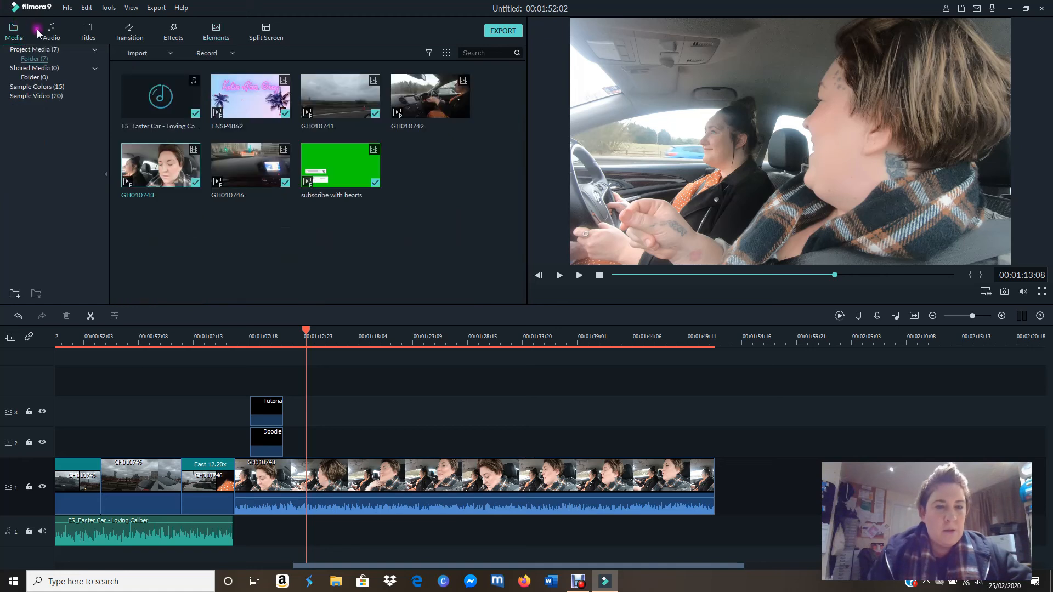
pyautogui.moveTo(322, 344); pyautogui.dragTo(699, 395)
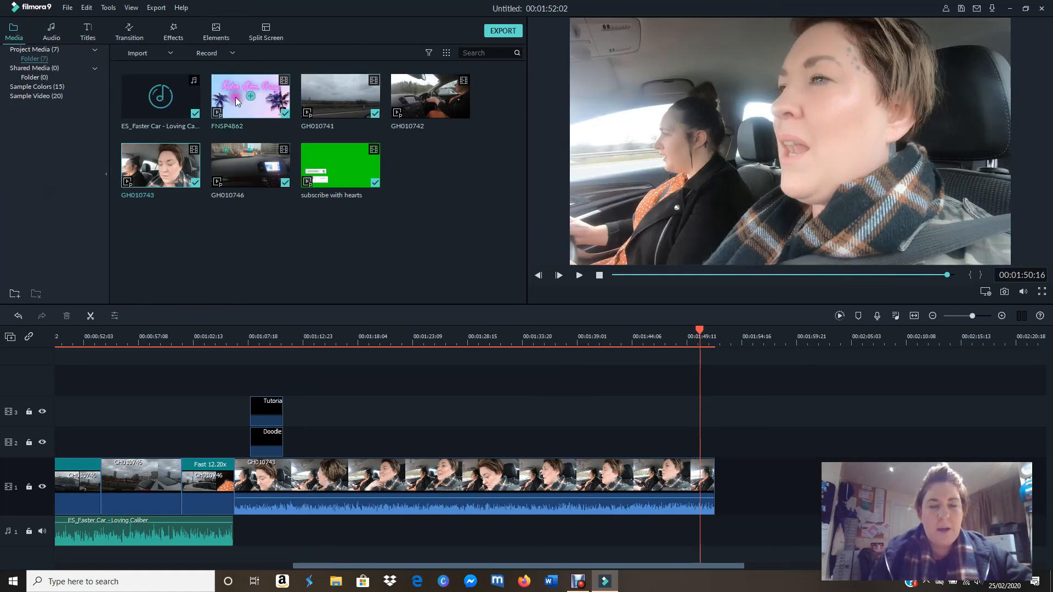
pyautogui.click(271, 104)
pyautogui.moveTo(271, 104); pyautogui.dragTo(723, 516)
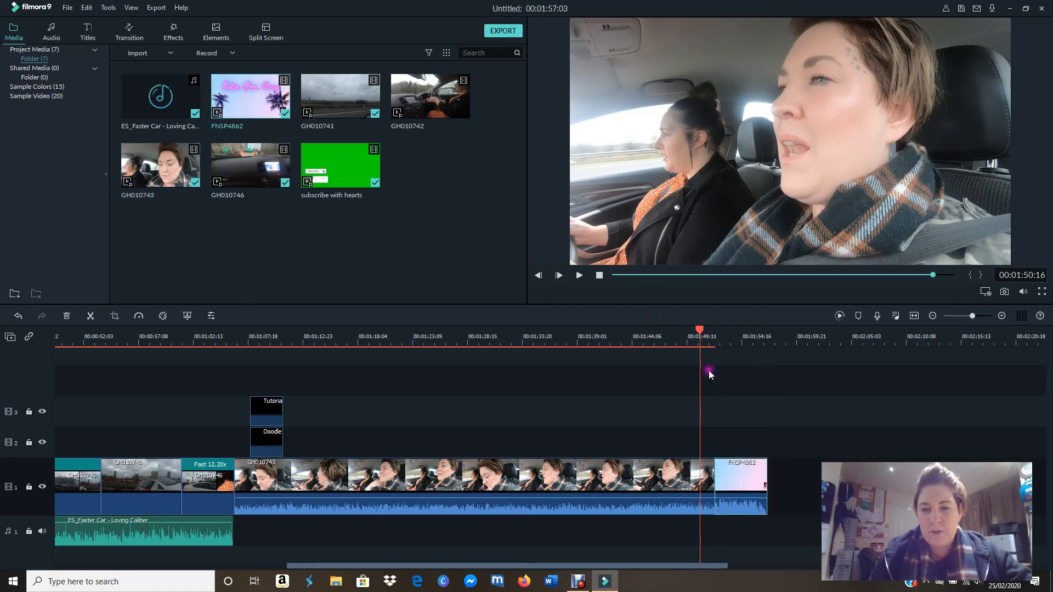
pyautogui.moveTo(701, 335); pyautogui.dragTo(2, 347)
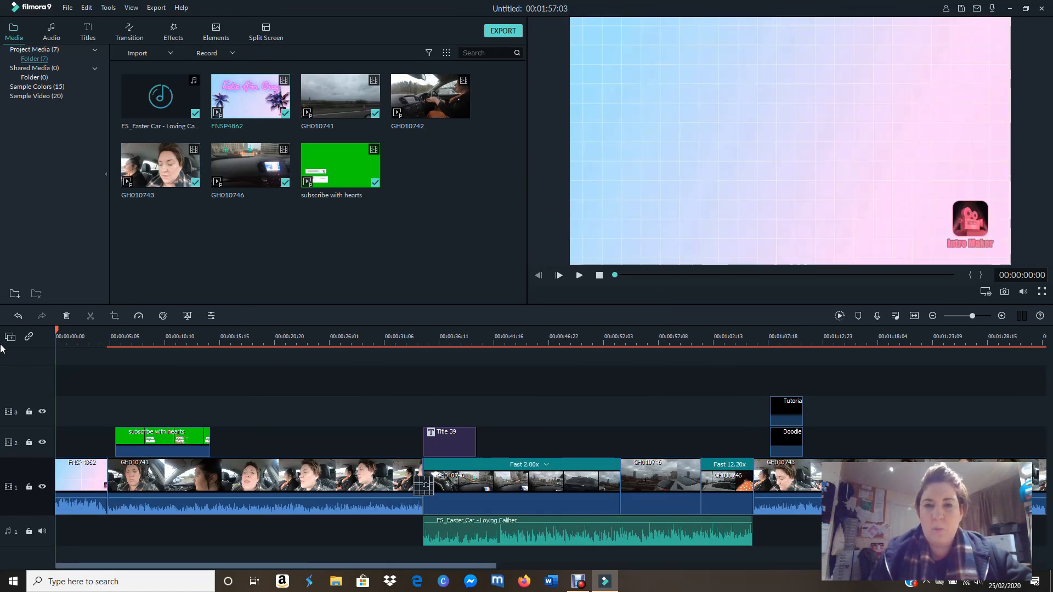